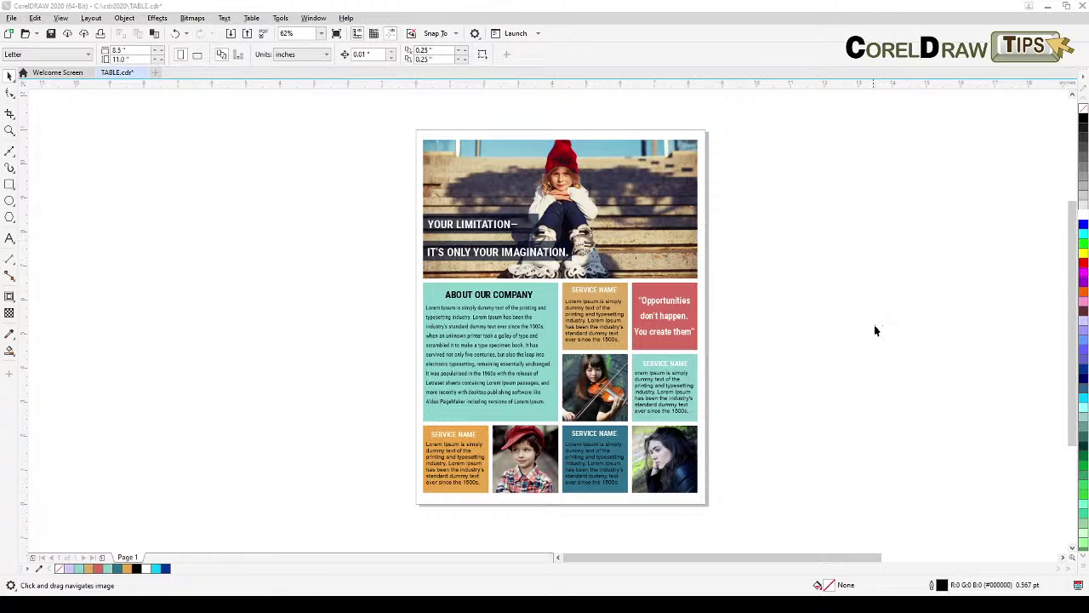
# Create a page-sized 8.5 × 11 inch rectangle frame and move it onto the empty area beside the finished flyer.
pyautogui.moveTo(856, 360); pyautogui.dragTo(783, 360)
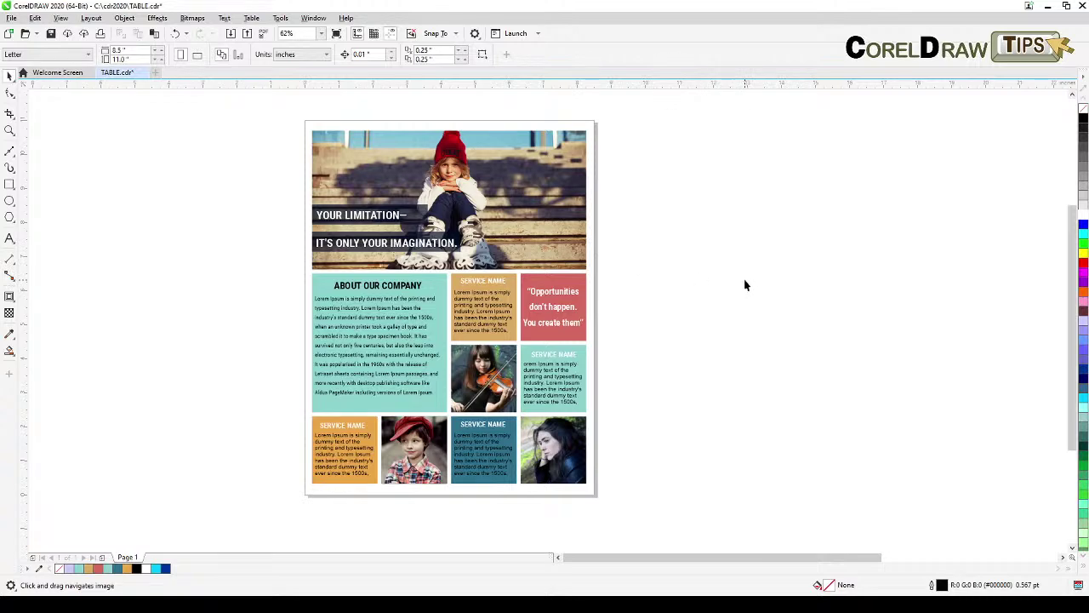
pyautogui.moveTo(737, 286); pyautogui.dragTo(686, 292)
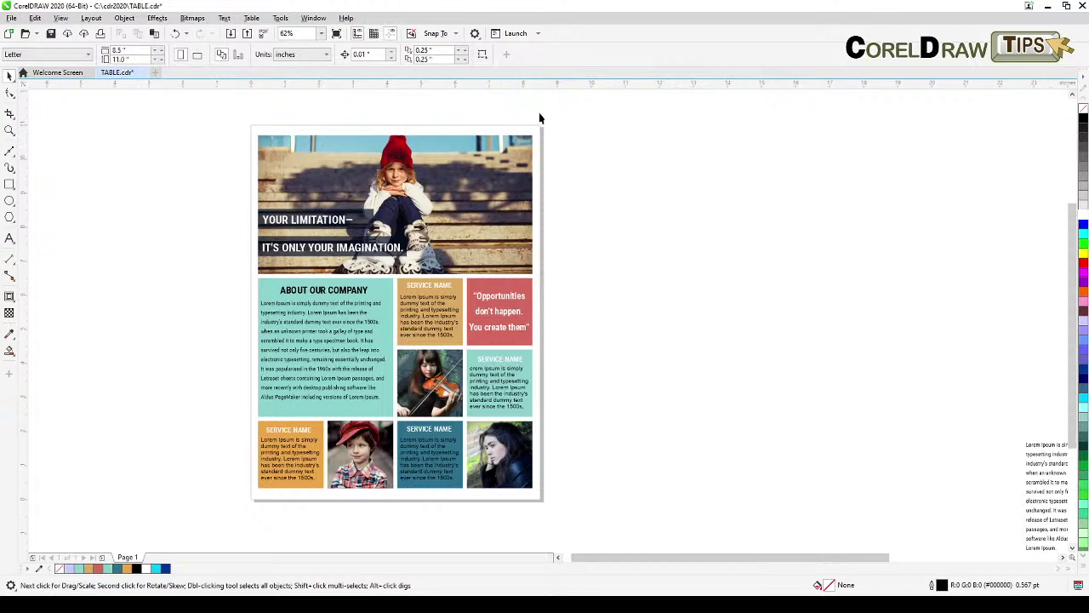
pyautogui.doubleClick(8, 185)
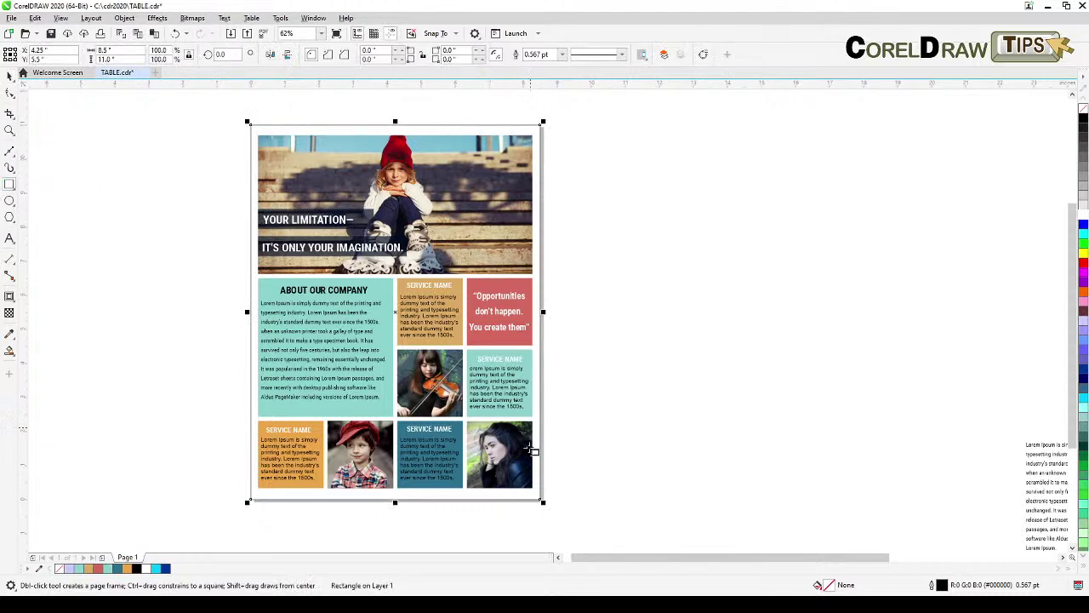
pyautogui.press('space')
pyautogui.moveTo(394, 311); pyautogui.dragTo(719, 359)
pyautogui.press('h')
pyautogui.moveTo(912, 416); pyautogui.dragTo(869, 417)
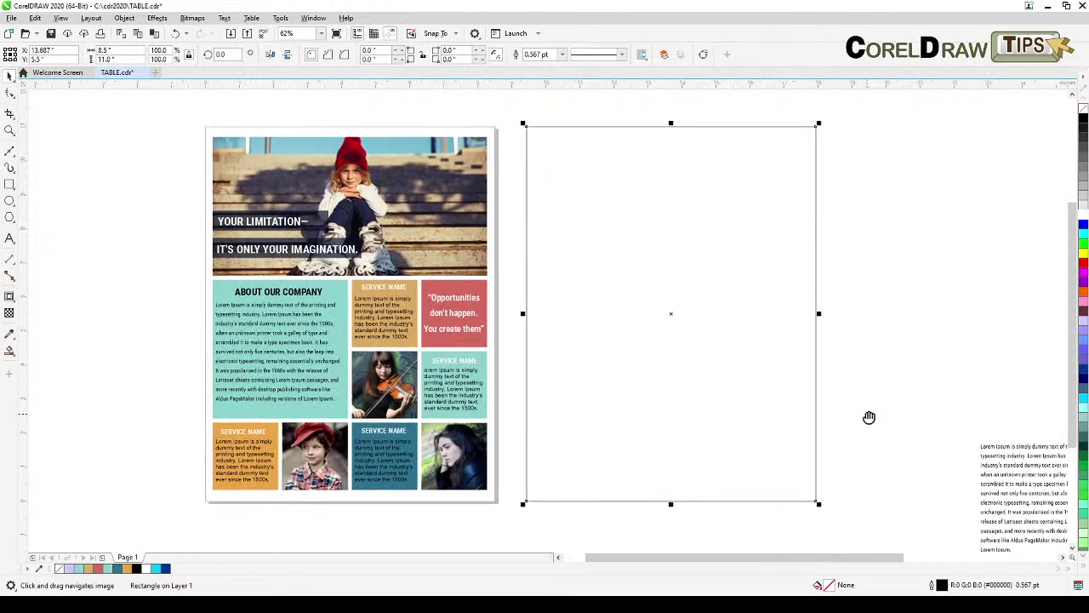
pyautogui.press('space')
pyautogui.click(848, 382)
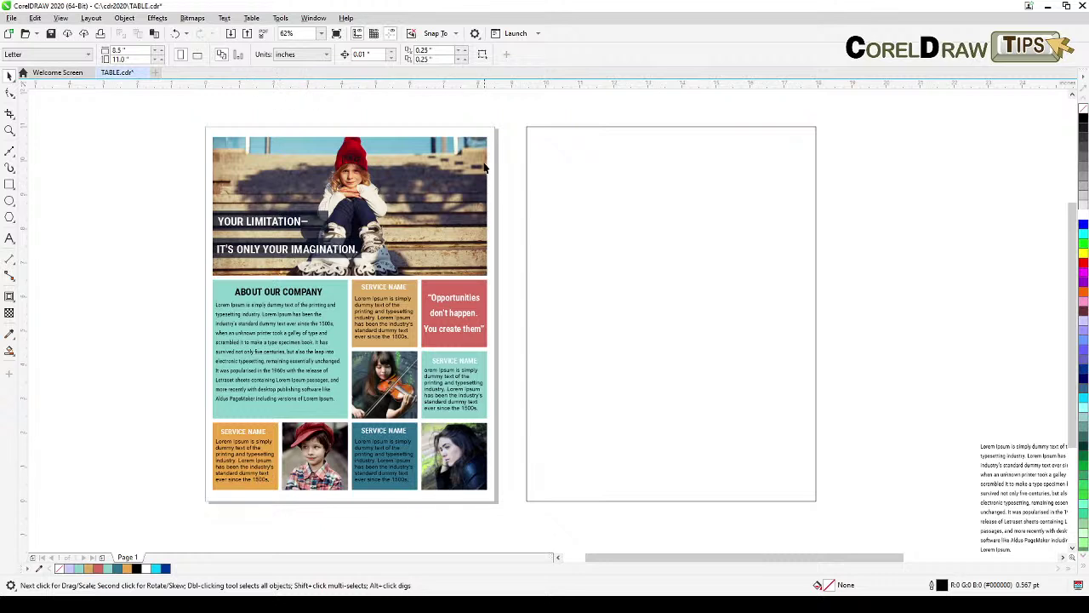
# Draw a table with 5 rows and 4 columns, about 7.97 × 10.3 inches, inside the empty page frame.
pyautogui.click(10, 260)
pyautogui.moveTo(8, 240)
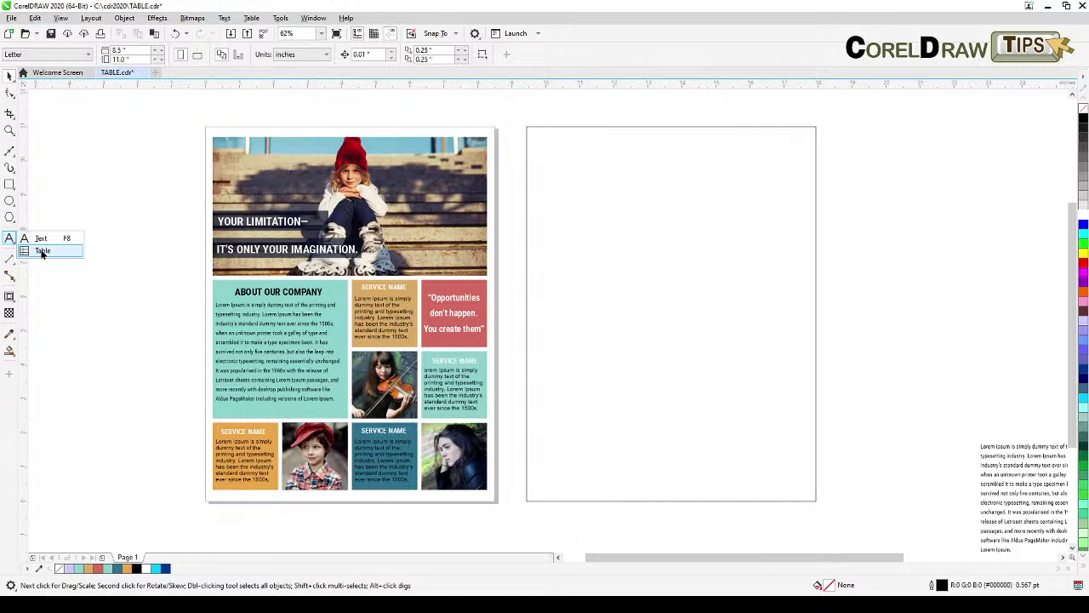
pyautogui.click(43, 251)
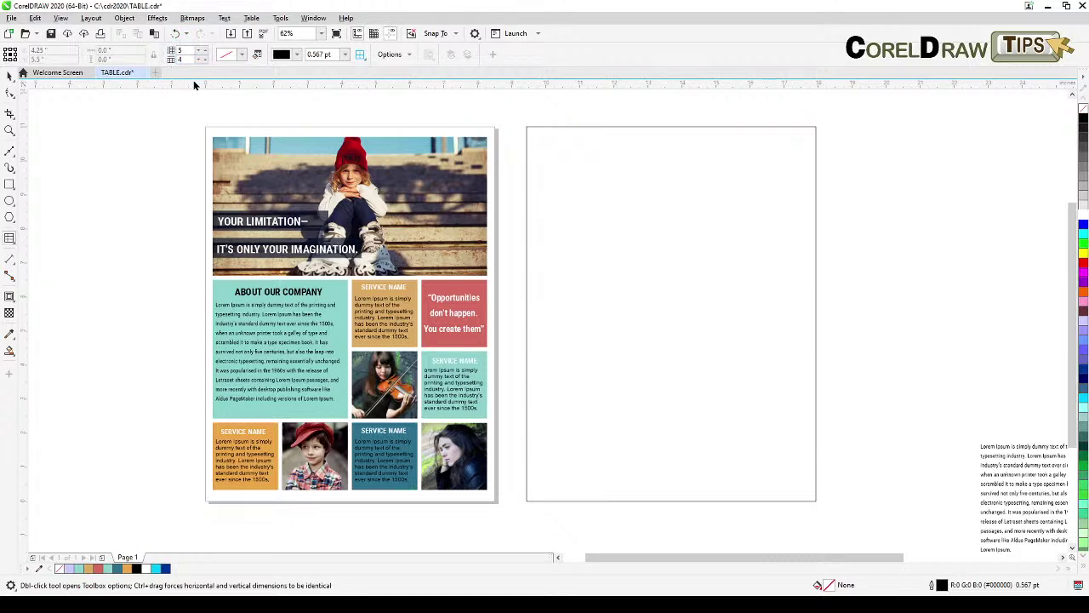
pyautogui.doubleClick(183, 50)
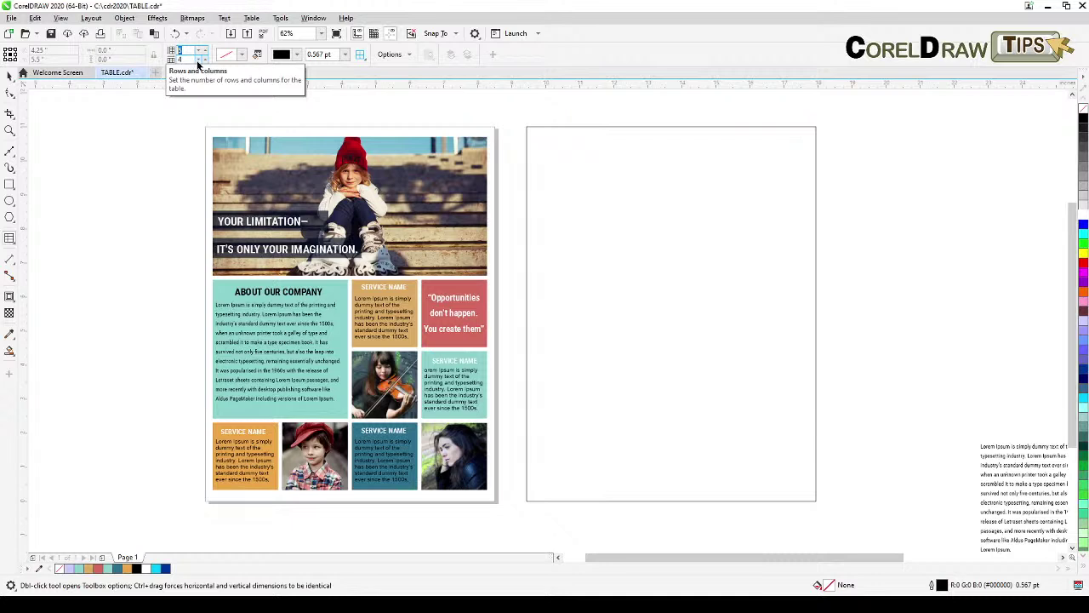
pyautogui.write('2')
pyautogui.doubleClick(192, 60)
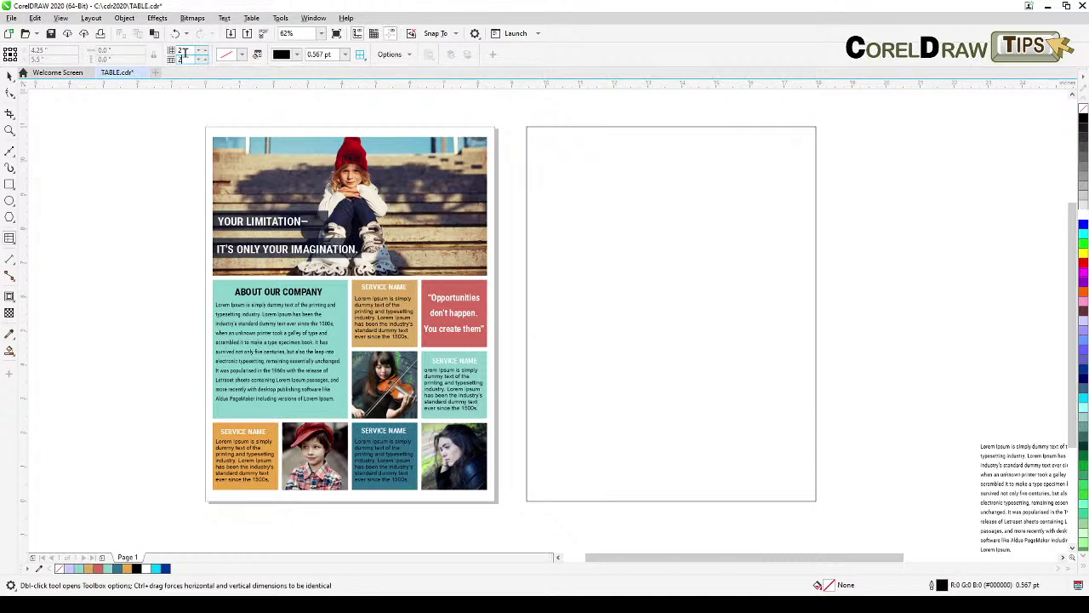
pyautogui.doubleClick(184, 50)
pyautogui.write('5')
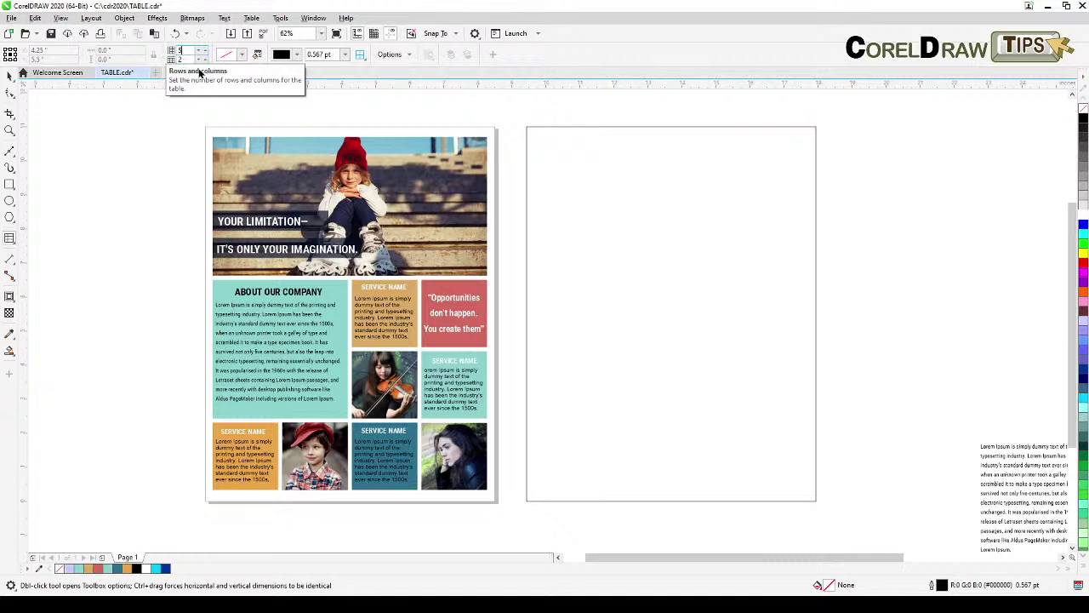
pyautogui.doubleClick(189, 58)
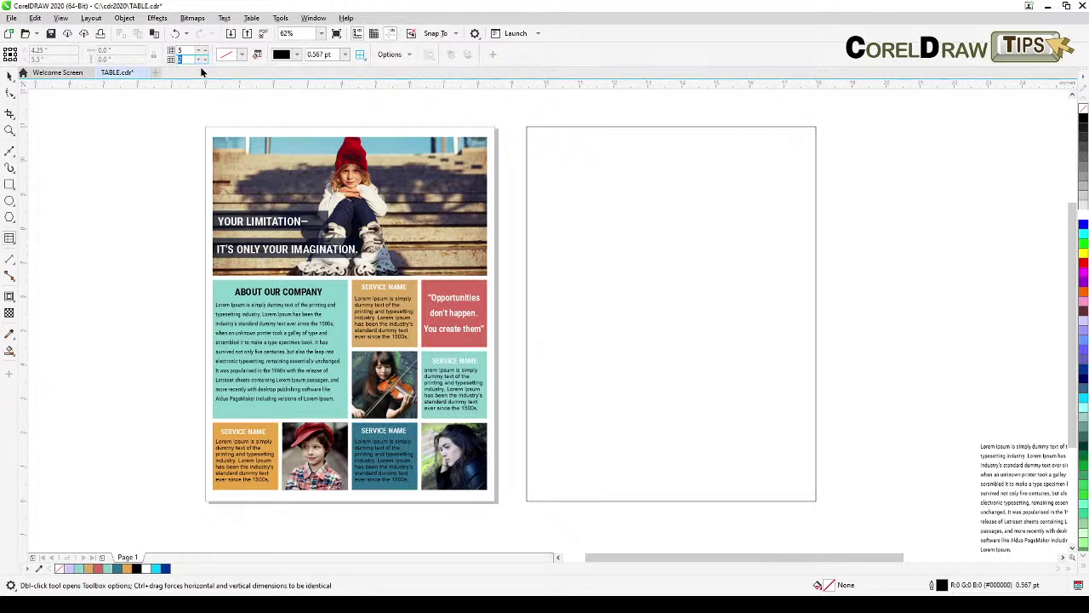
pyautogui.write('4')
pyautogui.moveTo(536, 139); pyautogui.dragTo(811, 496)
pyautogui.click(9, 75)
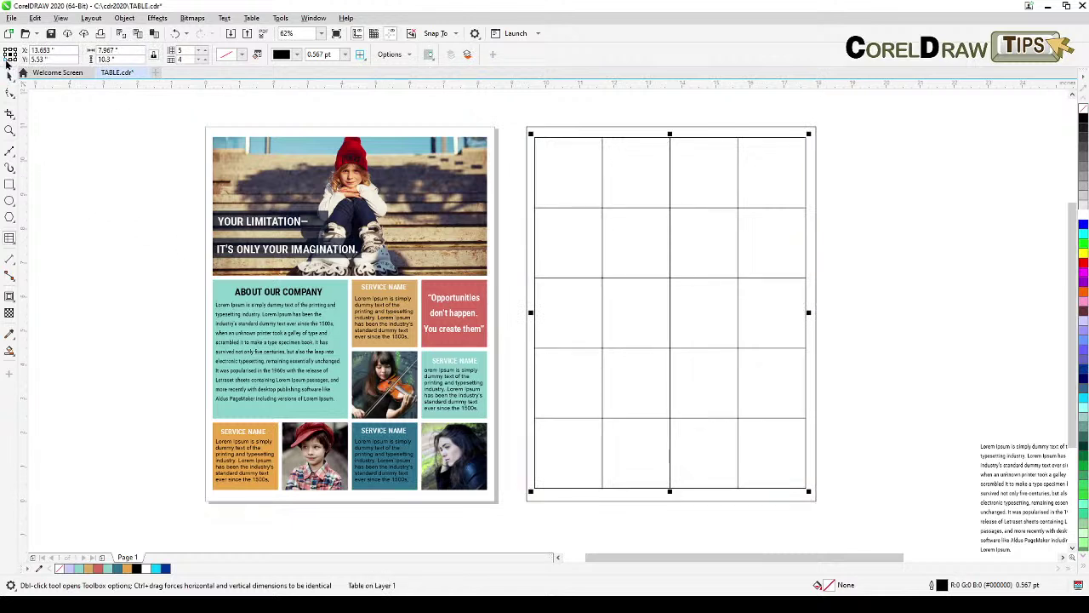
pyautogui.click(87, 195)
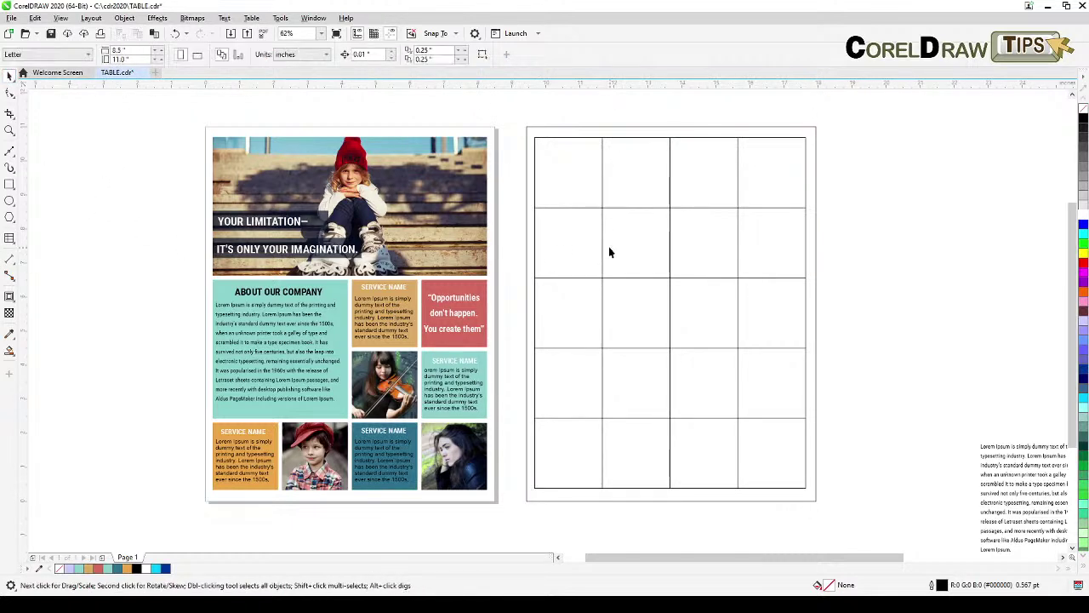
# Merge all cells in the table's first two rows into one large cell.
pyautogui.click(612, 213)
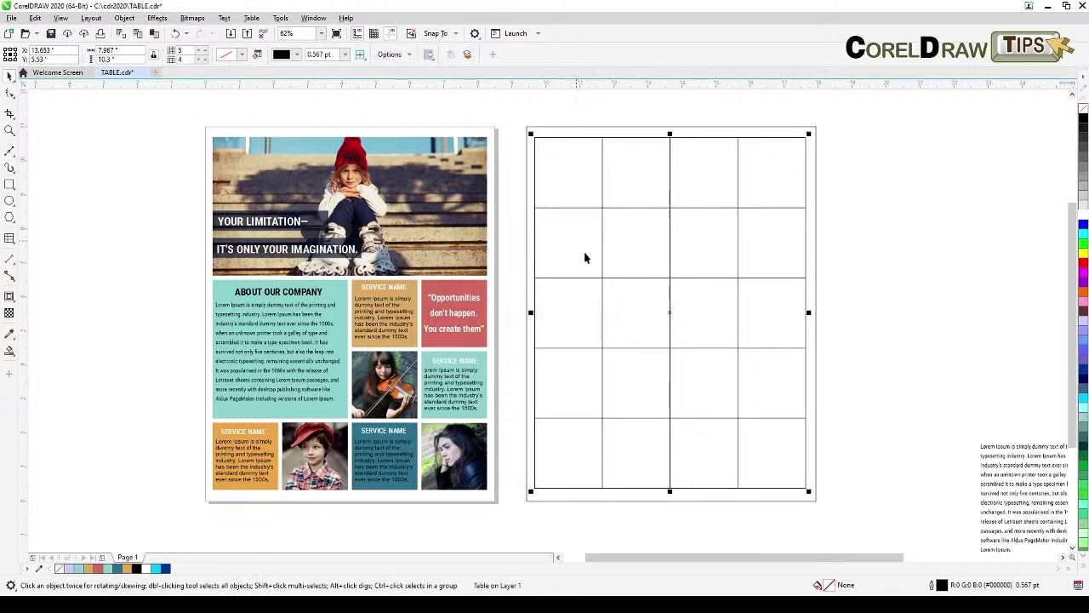
pyautogui.click(9, 93)
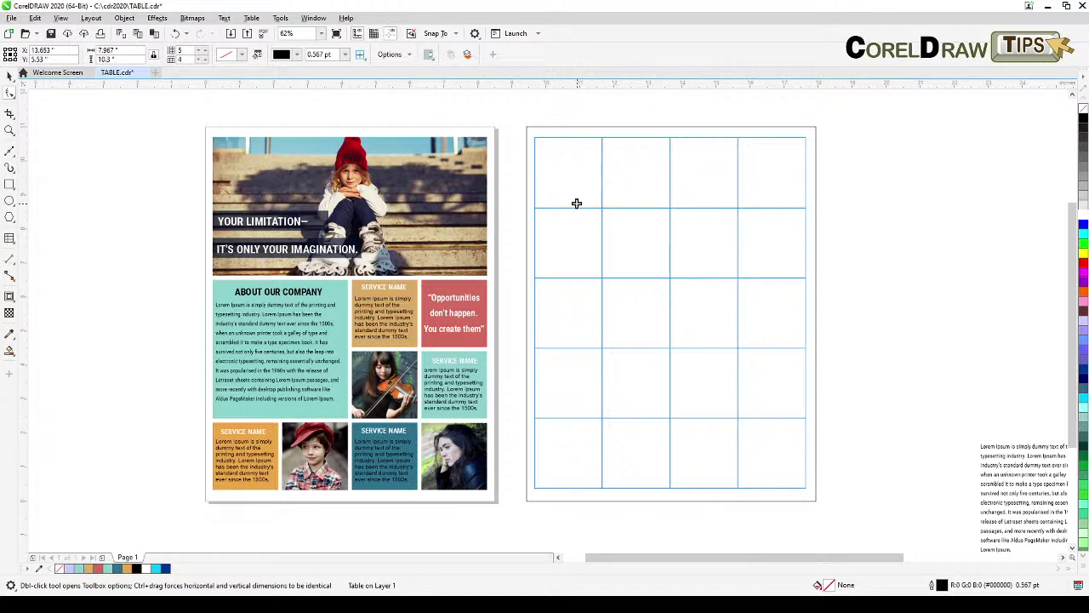
pyautogui.click(559, 176)
pyautogui.moveTo(559, 176); pyautogui.dragTo(771, 246)
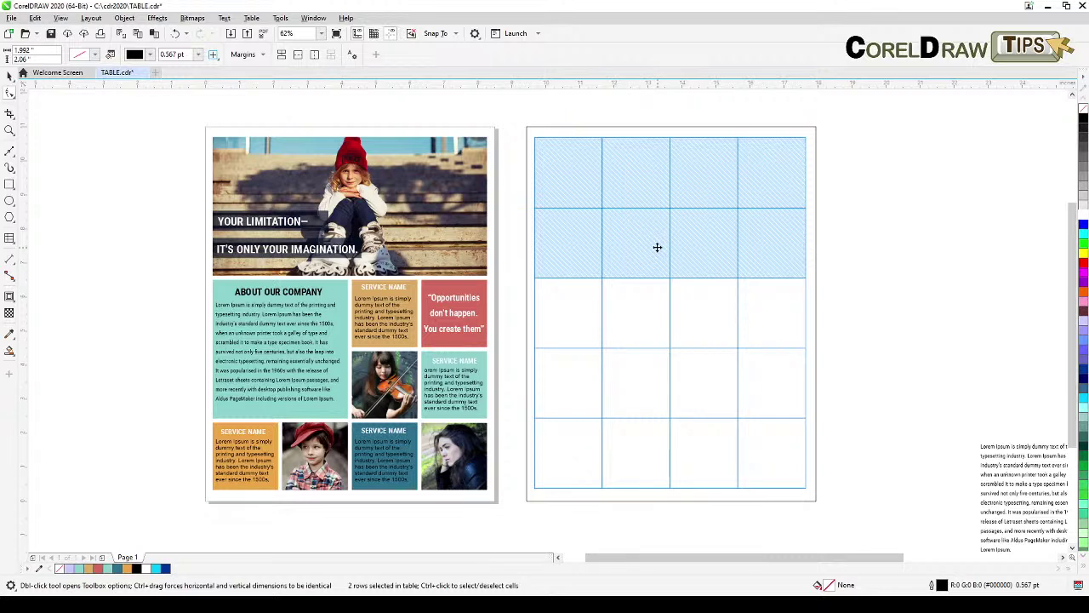
pyautogui.rightClick(657, 243)
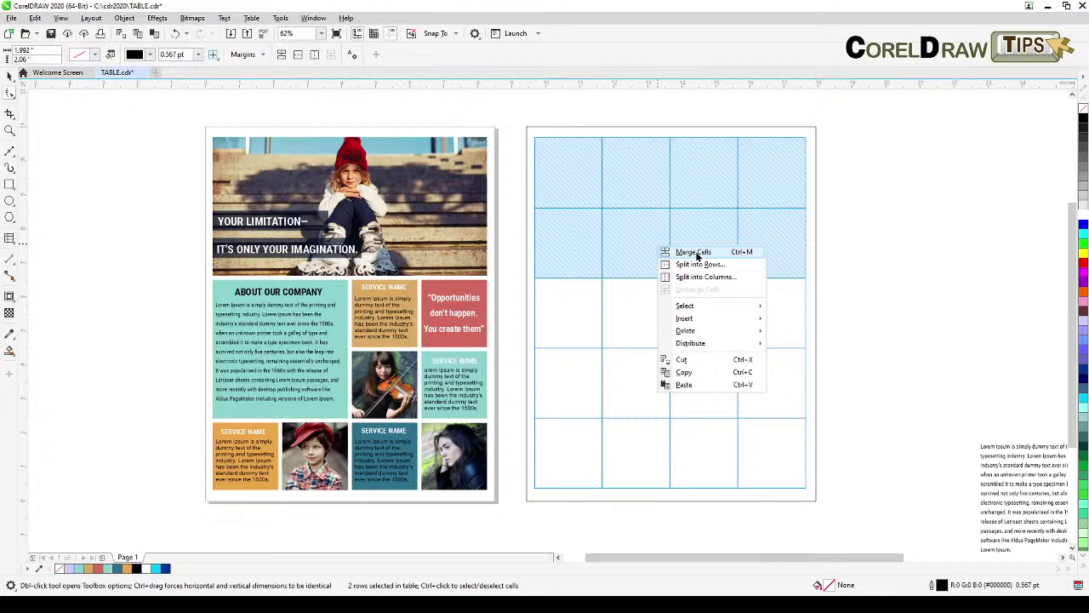
pyautogui.click(694, 252)
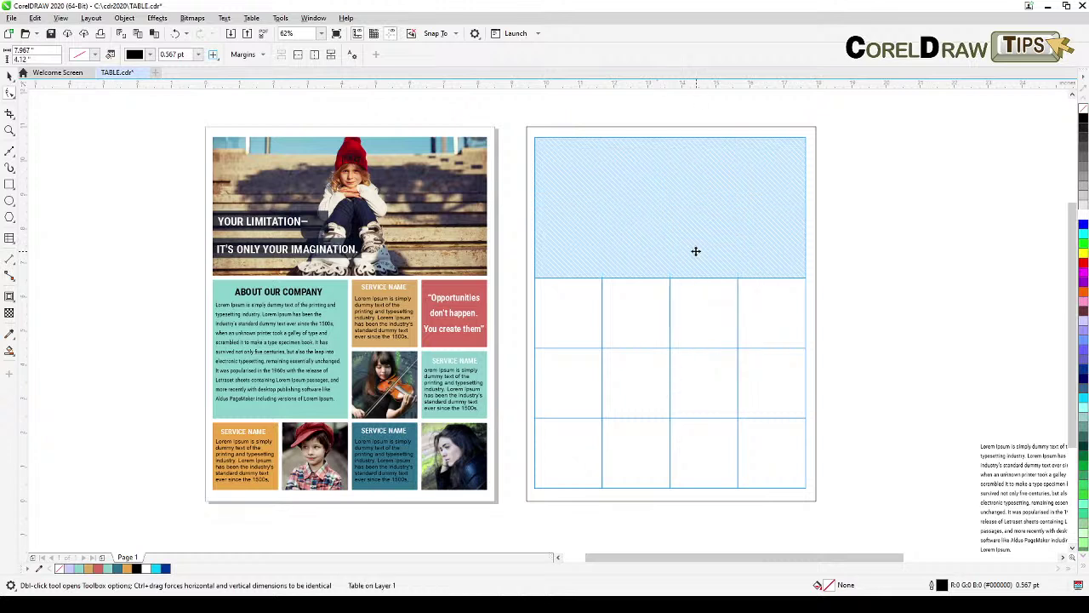
pyautogui.click(908, 254)
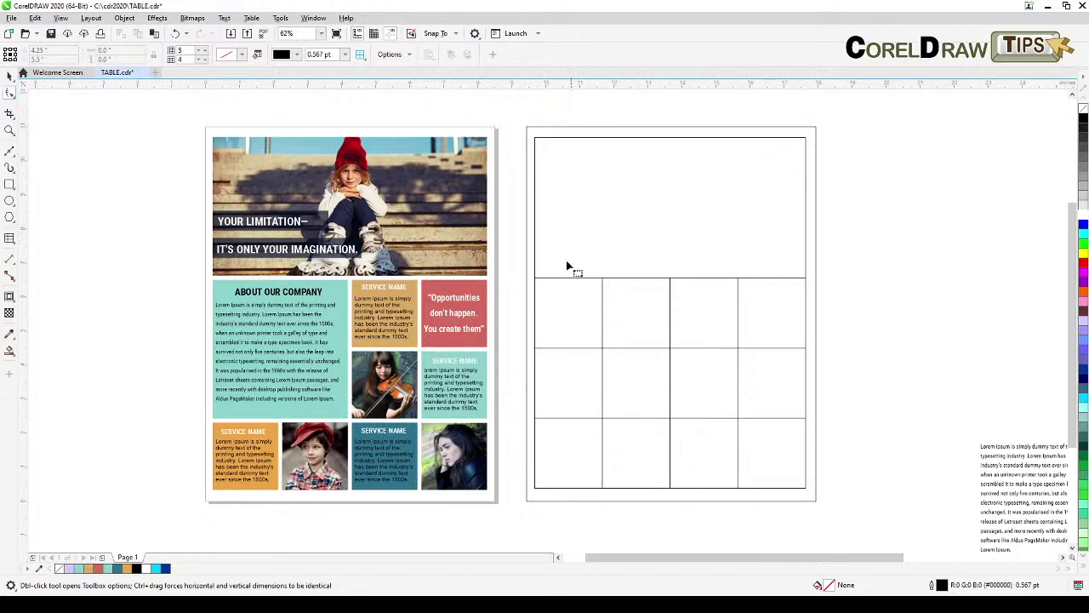
# Merge the two-by-two block of cells at the left, directly below the large header cell.
pyautogui.click(8, 77)
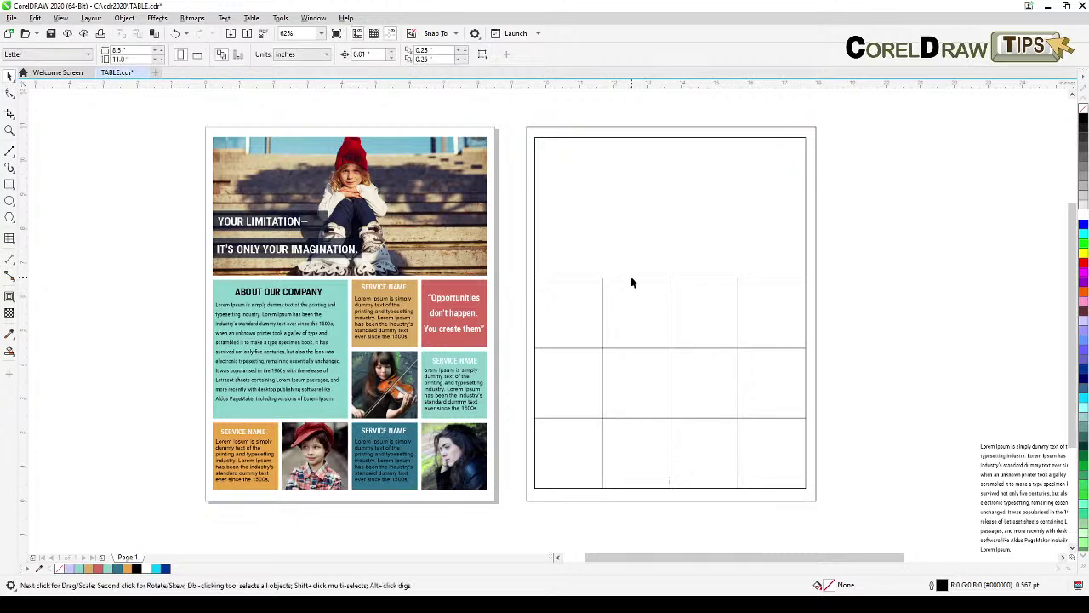
pyautogui.click(631, 282)
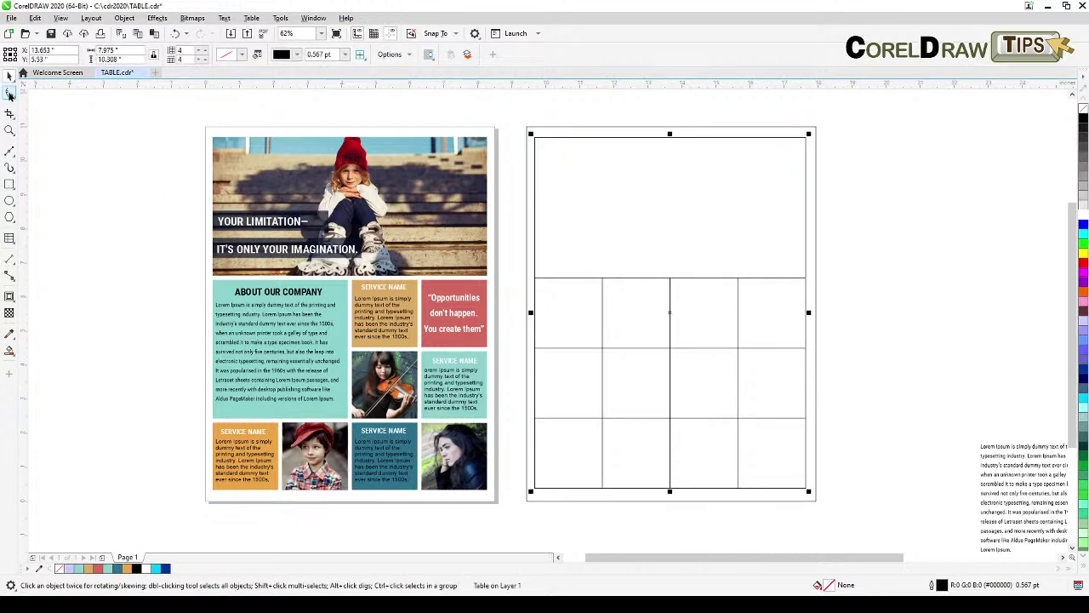
pyautogui.click(8, 95)
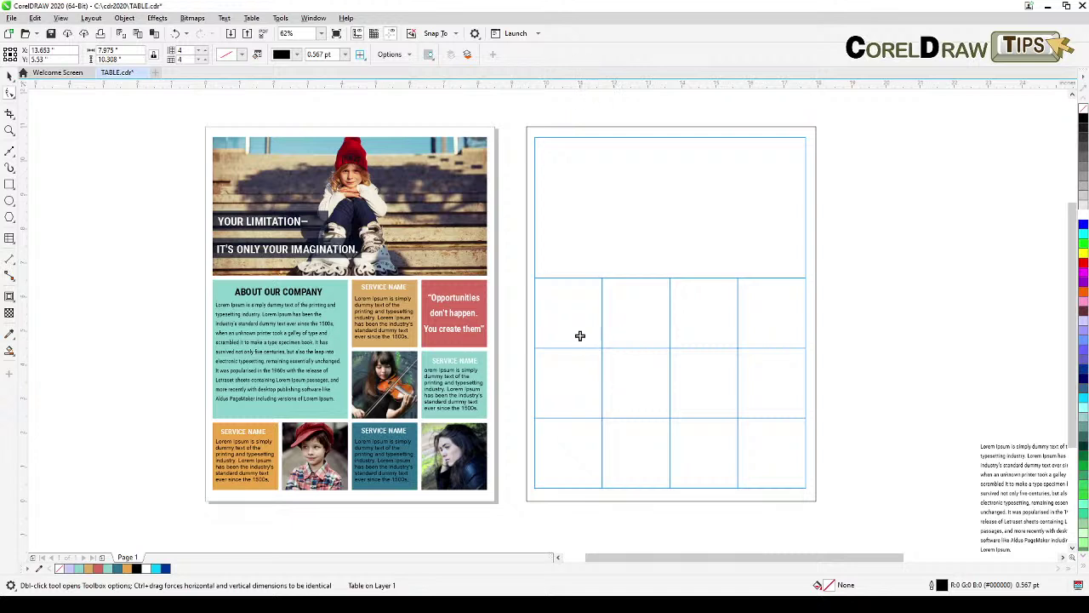
pyautogui.moveTo(576, 329)
pyautogui.mouseDown()
pyautogui.moveTo(596, 335)
pyautogui.moveTo(627, 376)
pyautogui.mouseUp()
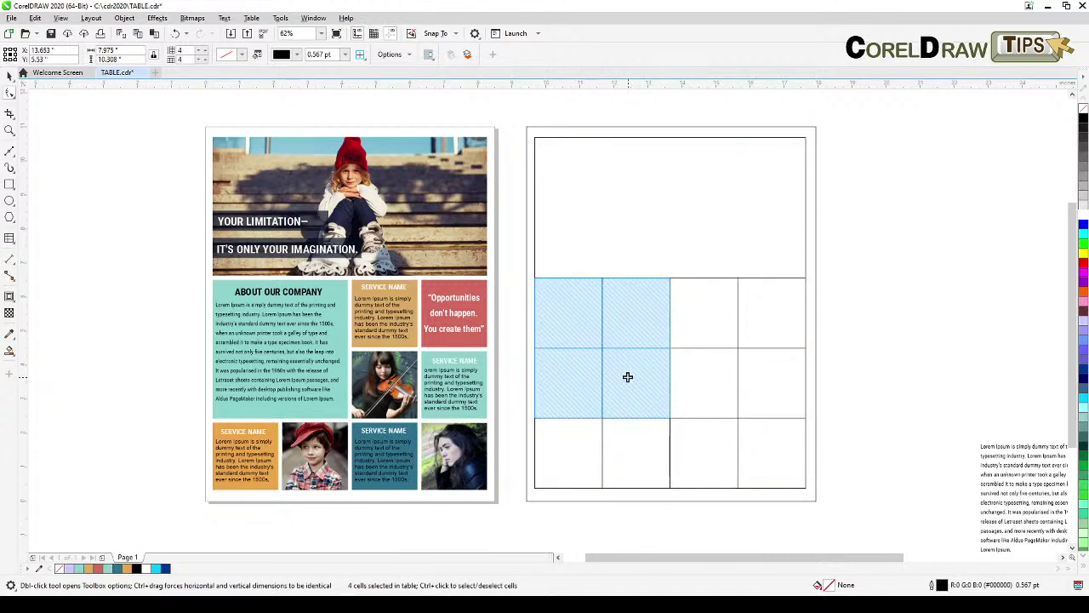
pyautogui.rightClick(627, 376)
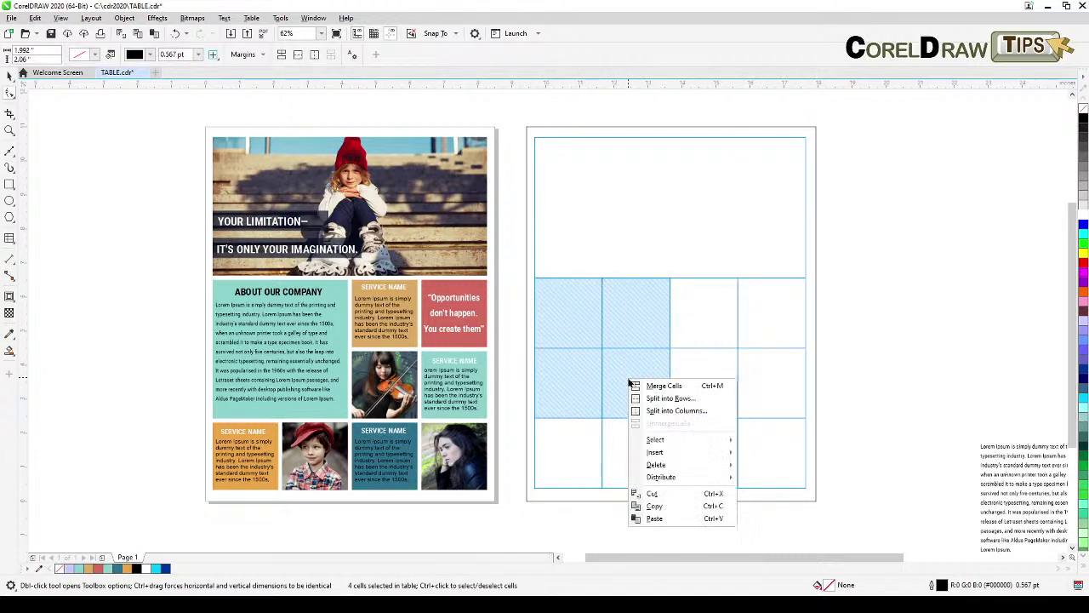
pyautogui.click(681, 387)
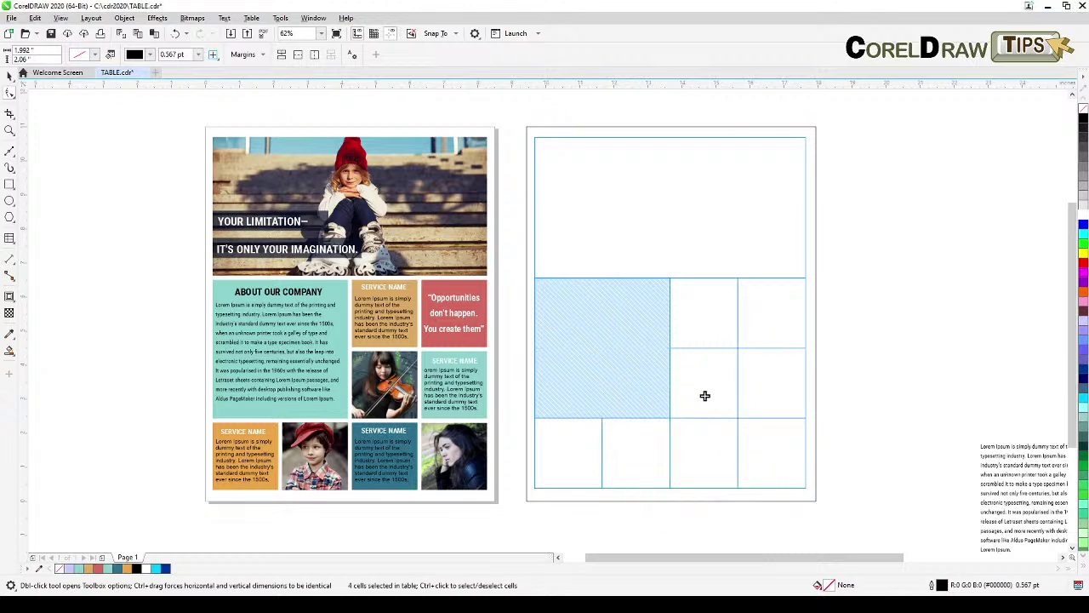
pyautogui.click(9, 75)
pyautogui.click(116, 174)
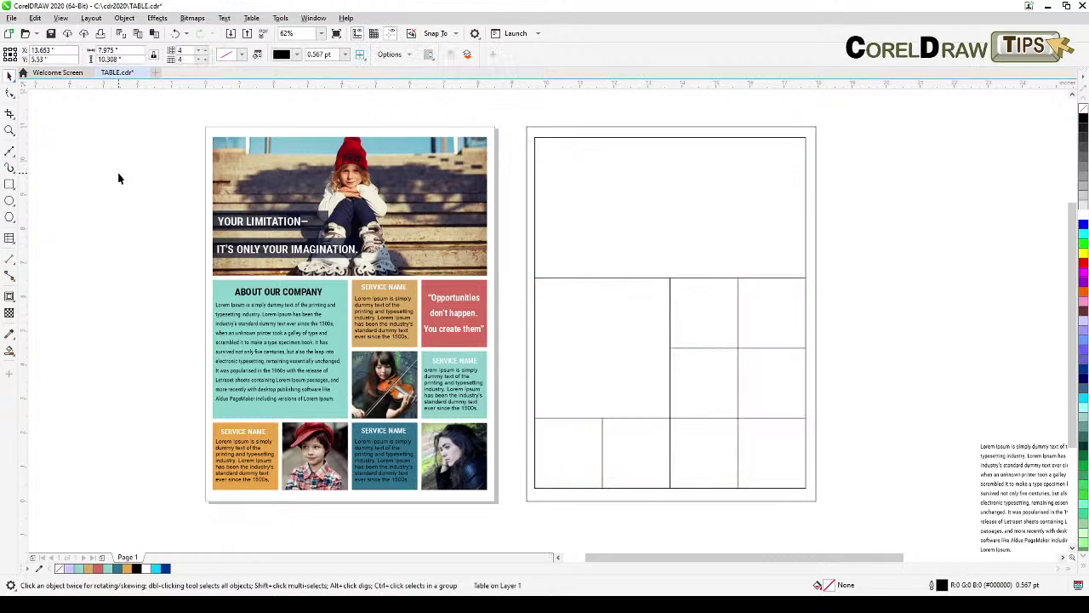
# Move the four photos closer to the table, with the roller-skate girl above it and the other three beside it.
pyautogui.moveTo(853, 354); pyautogui.dragTo(768, 374)
pyautogui.scroll(-2, 768, 374)
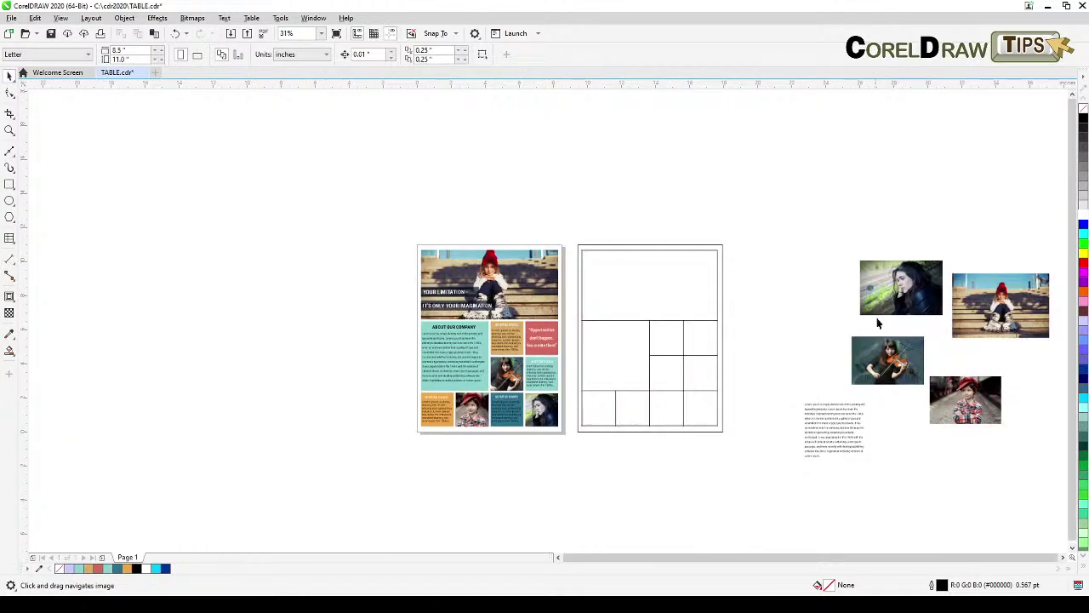
pyautogui.moveTo(881, 298); pyautogui.dragTo(793, 278)
pyautogui.moveTo(879, 354); pyautogui.dragTo(797, 351)
pyautogui.moveTo(999, 312); pyautogui.dragTo(669, 208)
pyautogui.moveTo(950, 383); pyautogui.dragTo(754, 297)
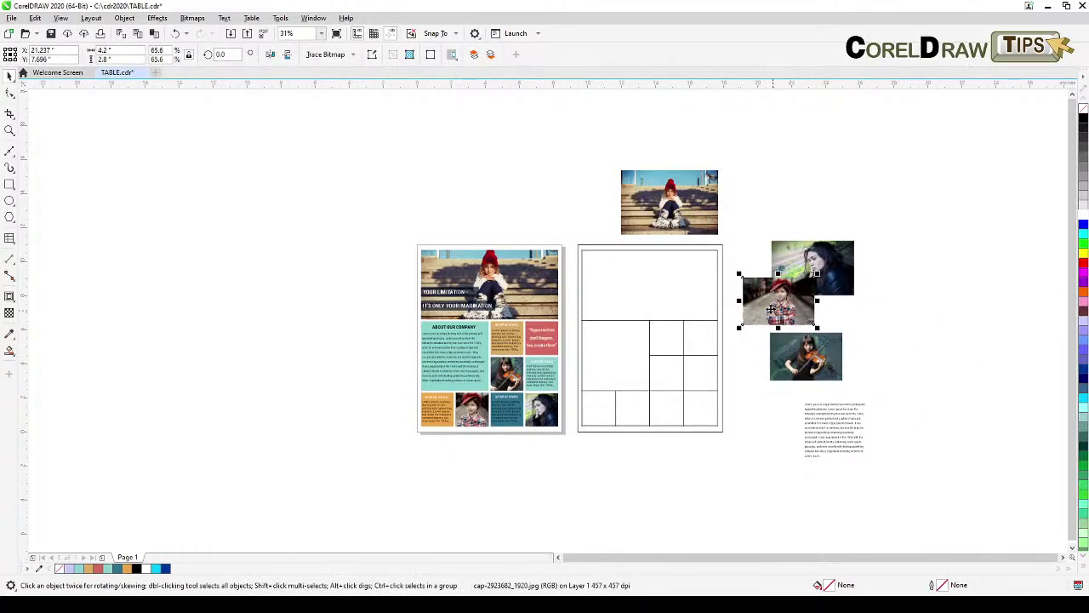
# Shift the roller-skate girl photo slightly sideways above the table and enlarge it proportionally to about 7.7 × 5.1 inches.
pyautogui.scroll(2, 751, 296)
pyautogui.moveTo(694, 264); pyautogui.dragTo(802, 348)
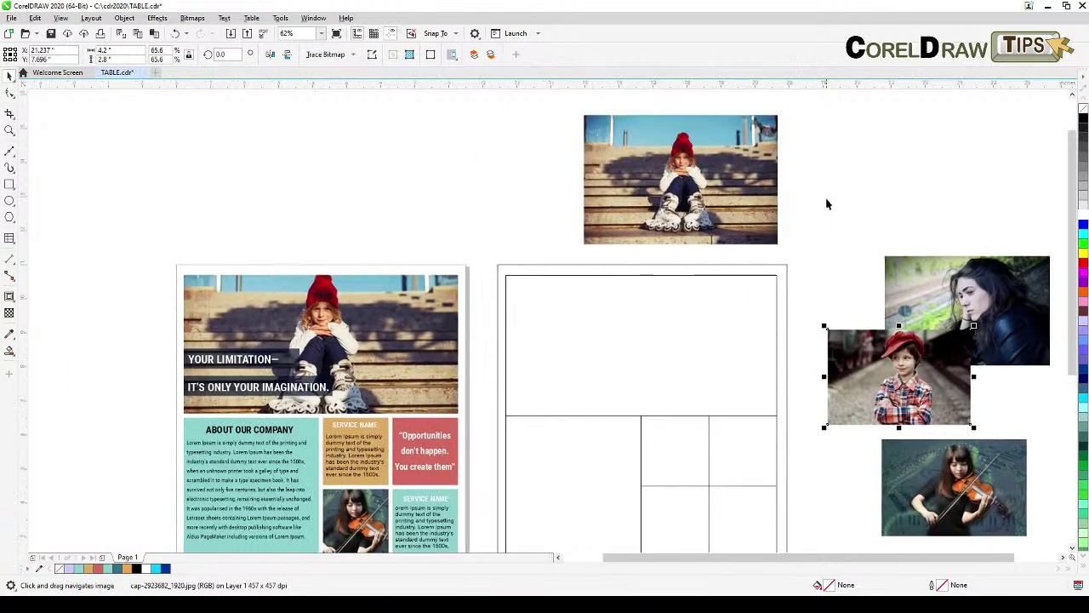
pyautogui.moveTo(820, 220); pyautogui.dragTo(826, 230)
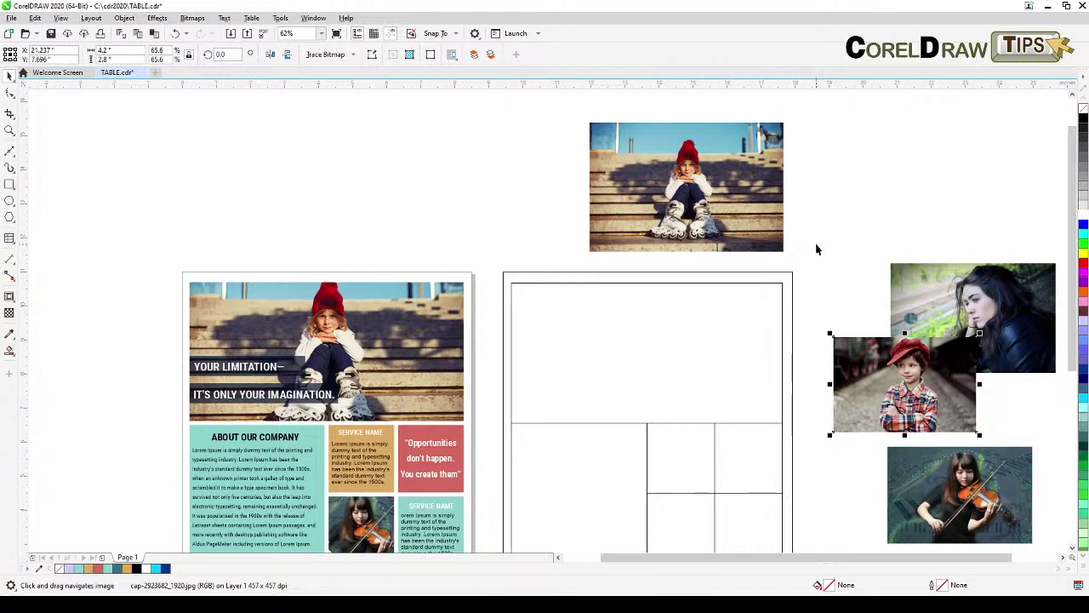
pyautogui.moveTo(768, 223); pyautogui.dragTo(827, 224)
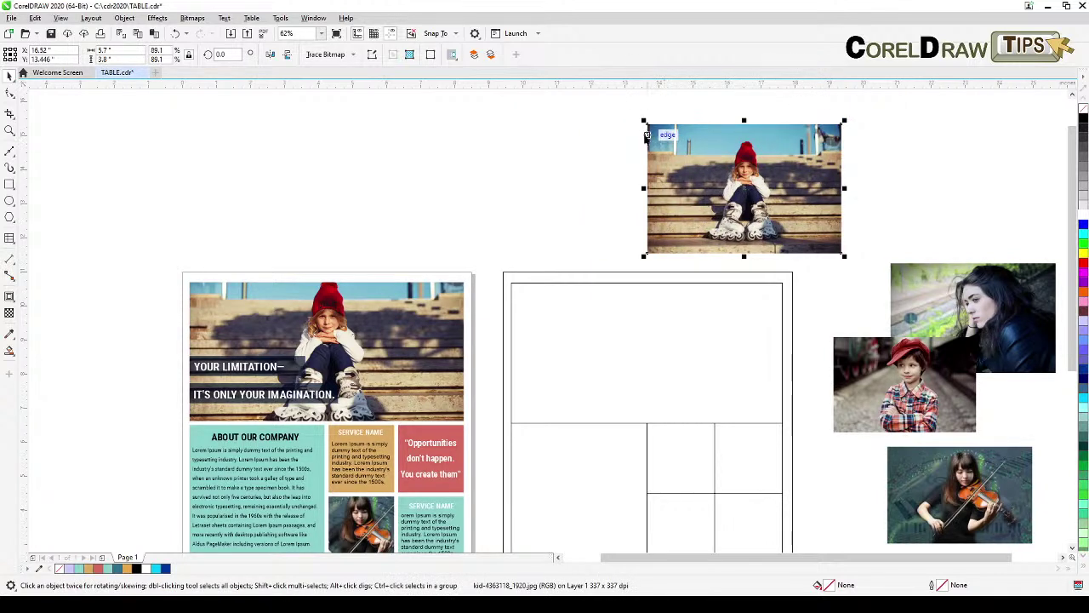
pyautogui.moveTo(644, 121); pyautogui.dragTo(576, 107)
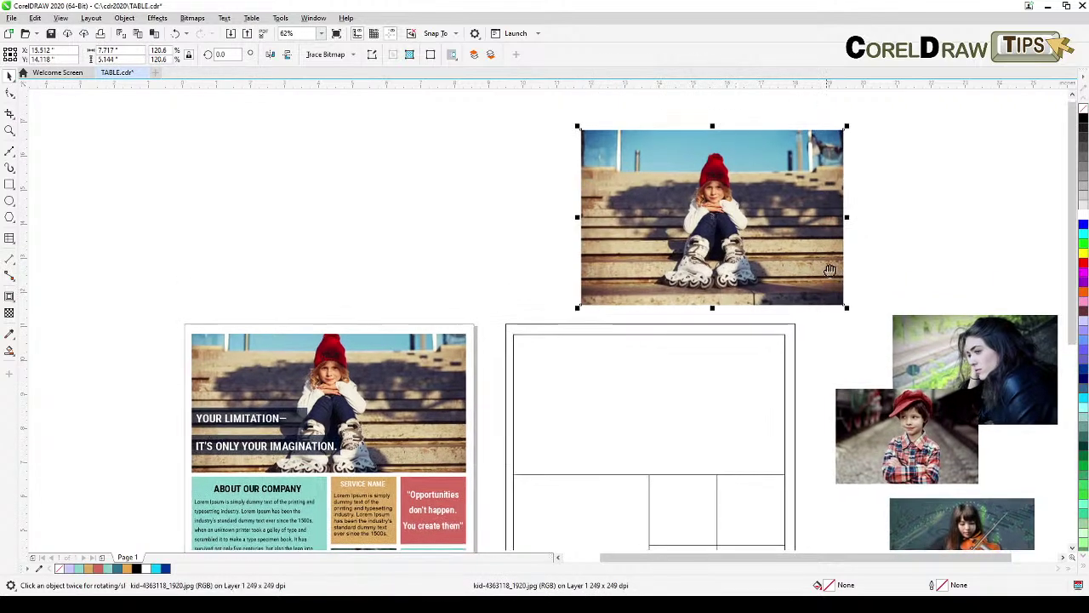
# Place the roller-skate girl photo inside the table's large merged header cell.
pyautogui.scroll(-1, 766, 247)
pyautogui.moveTo(821, 238); pyautogui.dragTo(789, 255)
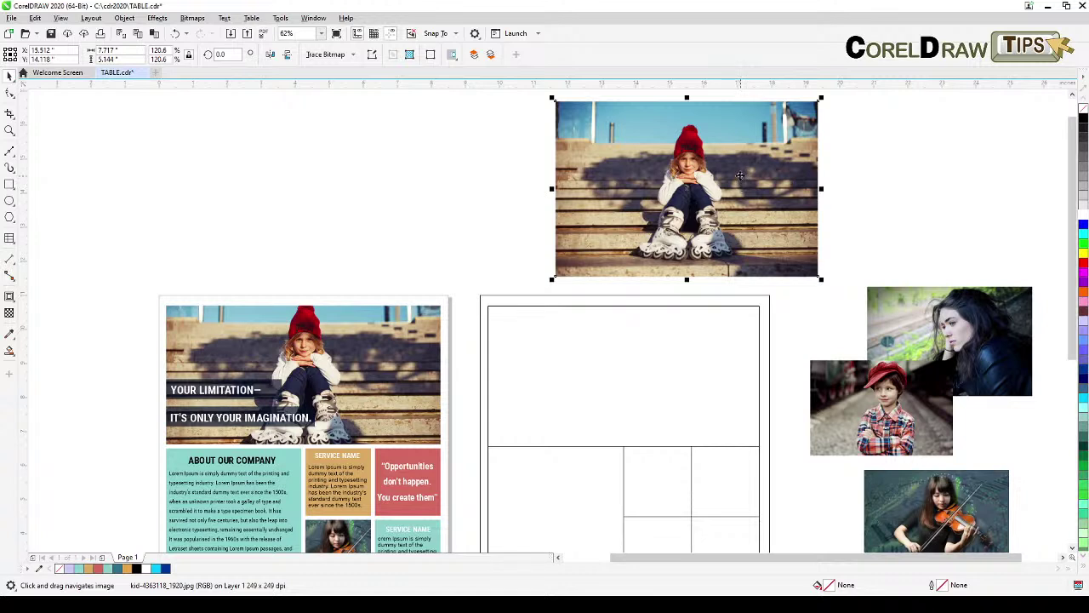
pyautogui.moveTo(740, 174); pyautogui.dragTo(665, 362)
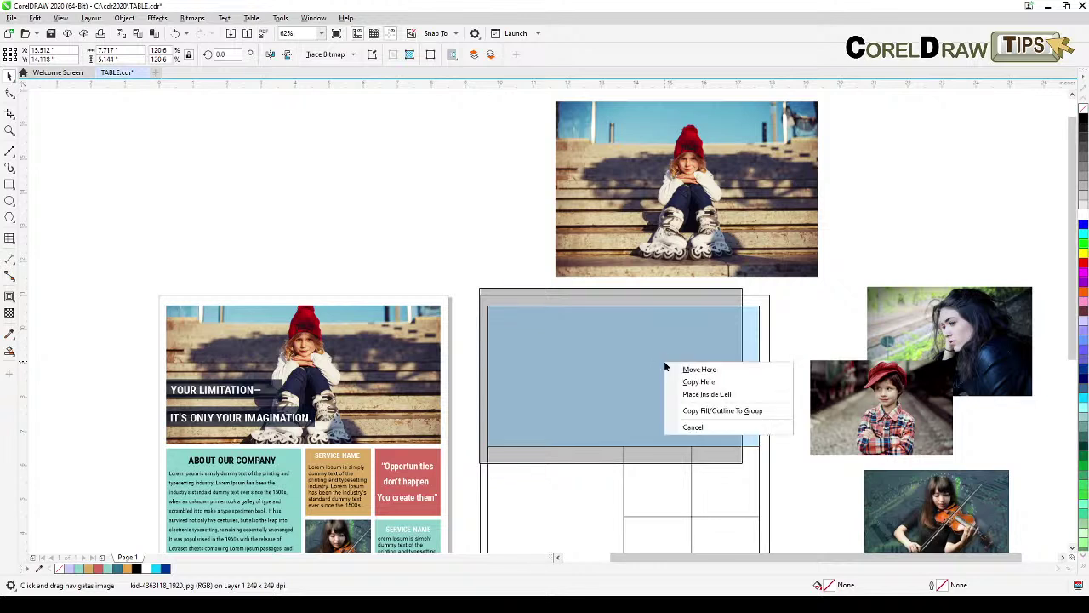
pyautogui.click(701, 394)
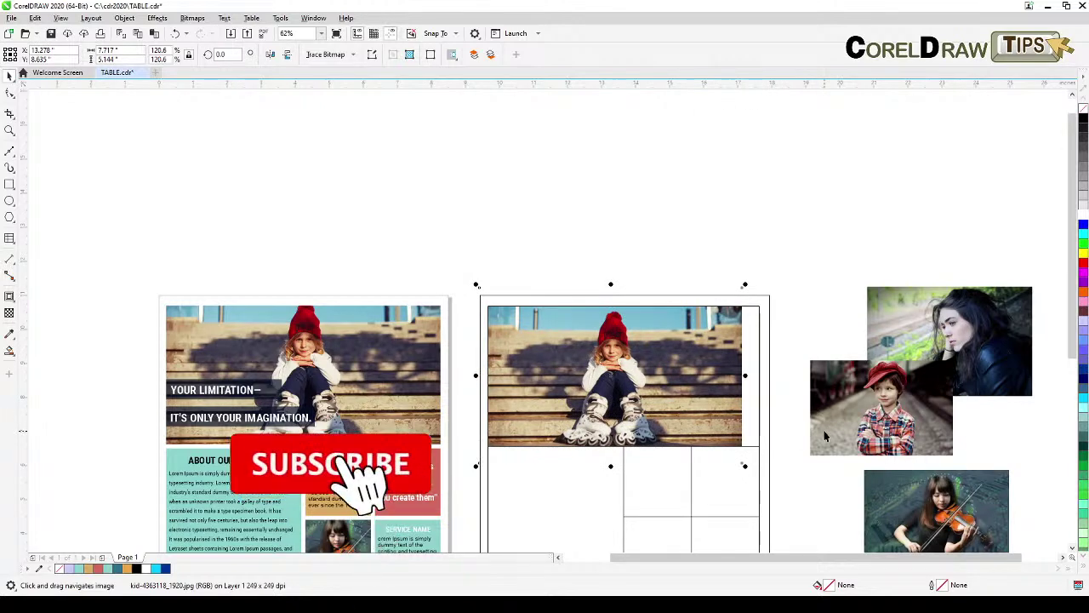
# Enlarge the roller-skate girl photo inside the header cell to about 8.24 × 5.49 inches and reposition it to fill the cell.
pyautogui.scroll(2, 784, 437)
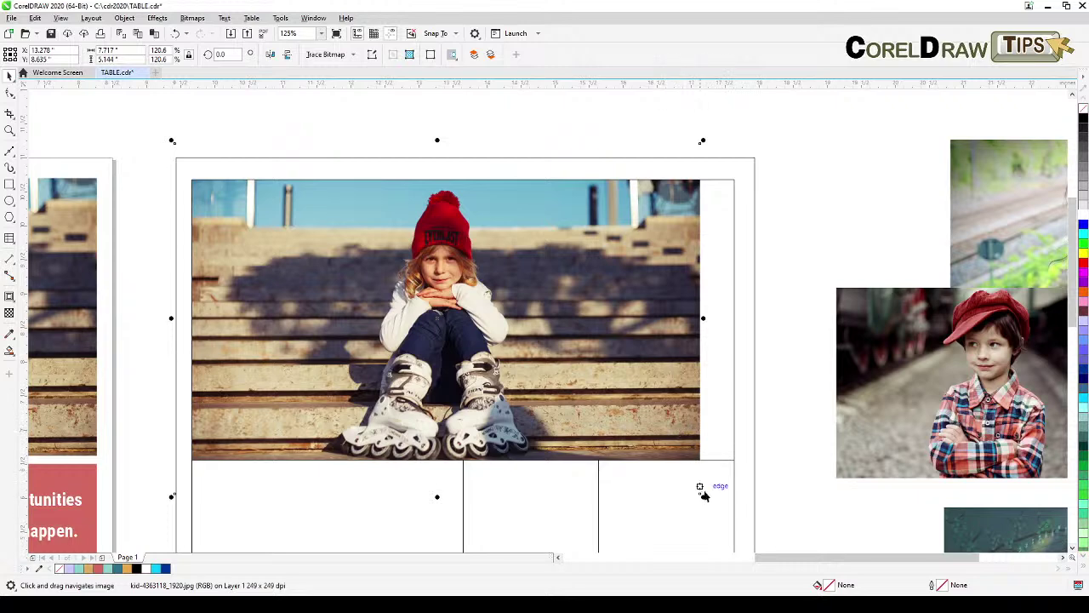
pyautogui.moveTo(703, 497); pyautogui.dragTo(746, 529)
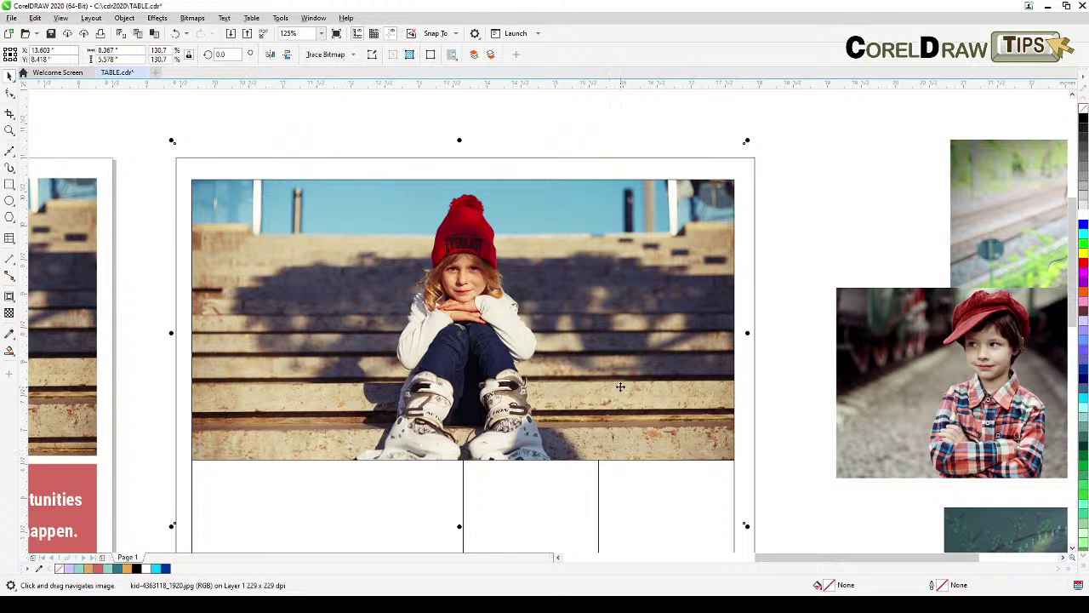
pyautogui.moveTo(620, 387)
pyautogui.mouseDown()
pyautogui.moveTo(623, 370)
pyautogui.moveTo(629, 386)
pyautogui.mouseUp()
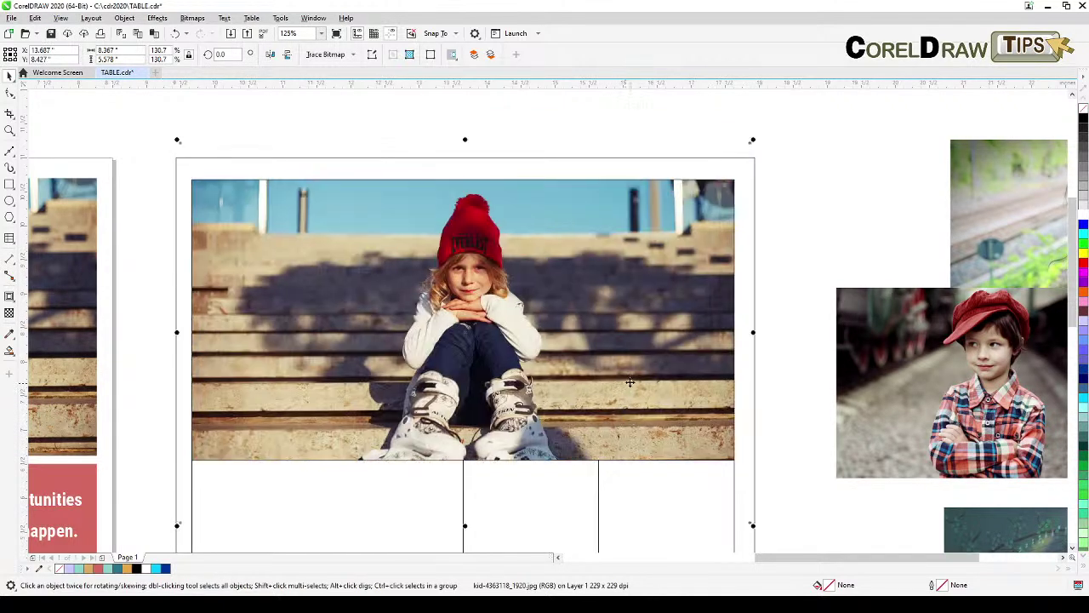
pyautogui.moveTo(751, 524); pyautogui.dragTo(748, 520)
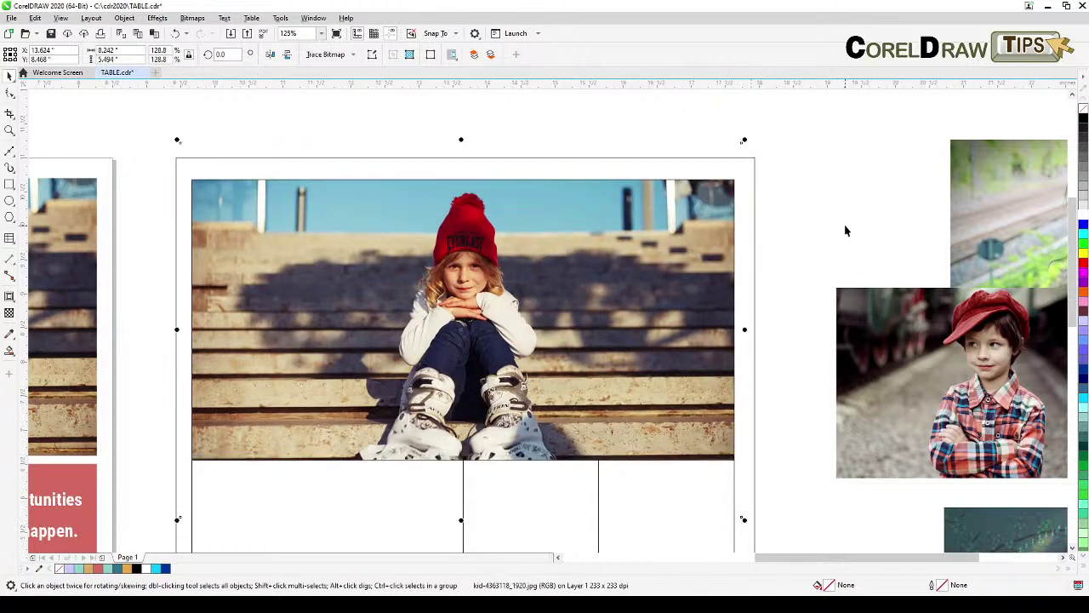
pyautogui.click(813, 242)
pyautogui.scroll(-2, 813, 256)
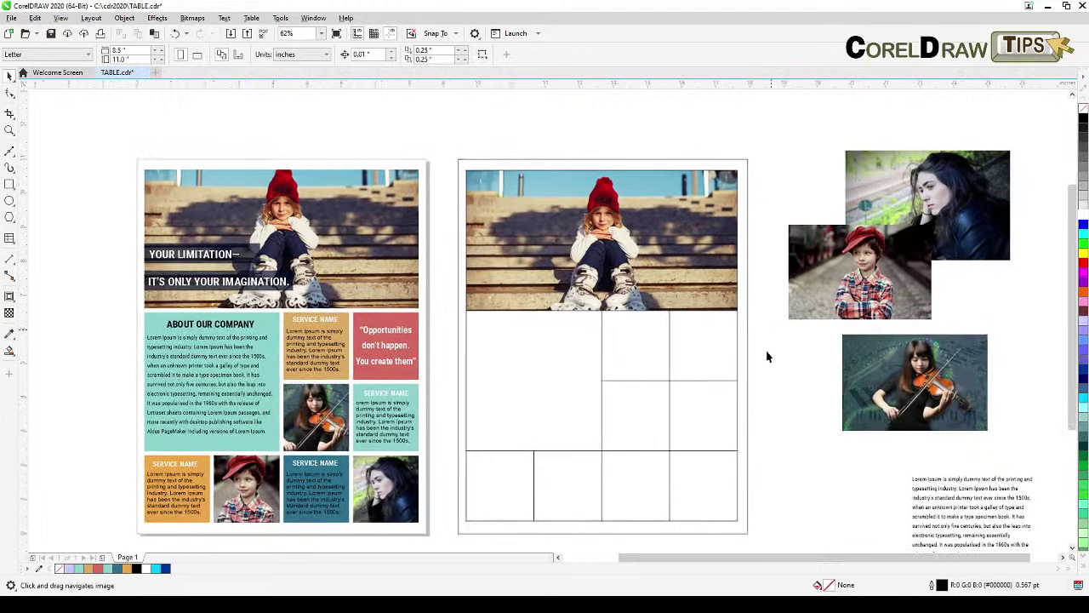
# Place the photo of the dark-haired woman inside the last cell of the table's bottom row.
pyautogui.scroll(1, 788, 413)
pyautogui.scroll(-2, 810, 323)
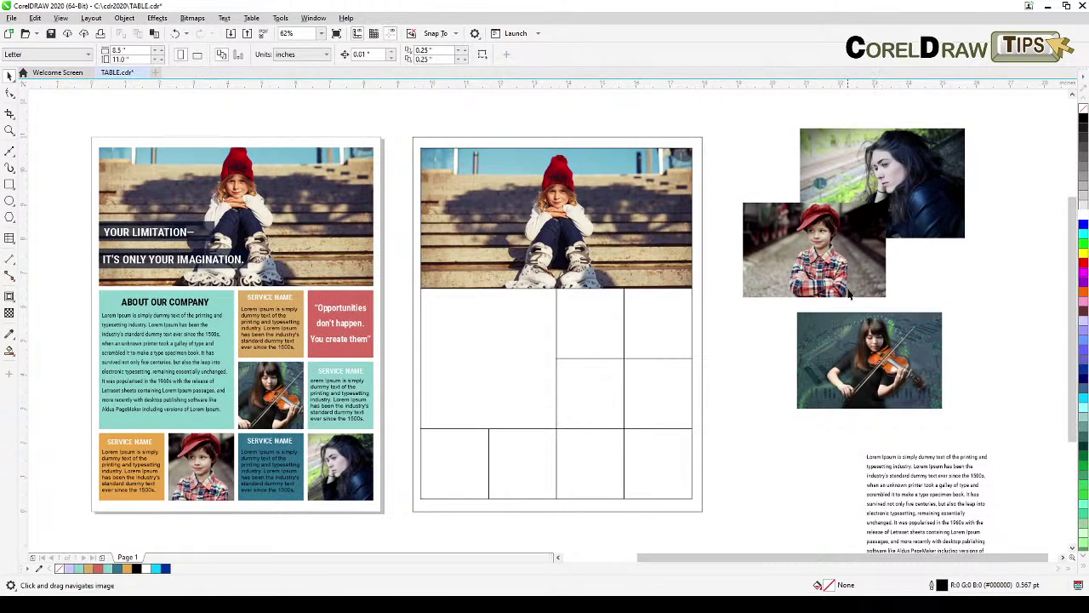
pyautogui.moveTo(895, 176); pyautogui.dragTo(767, 403)
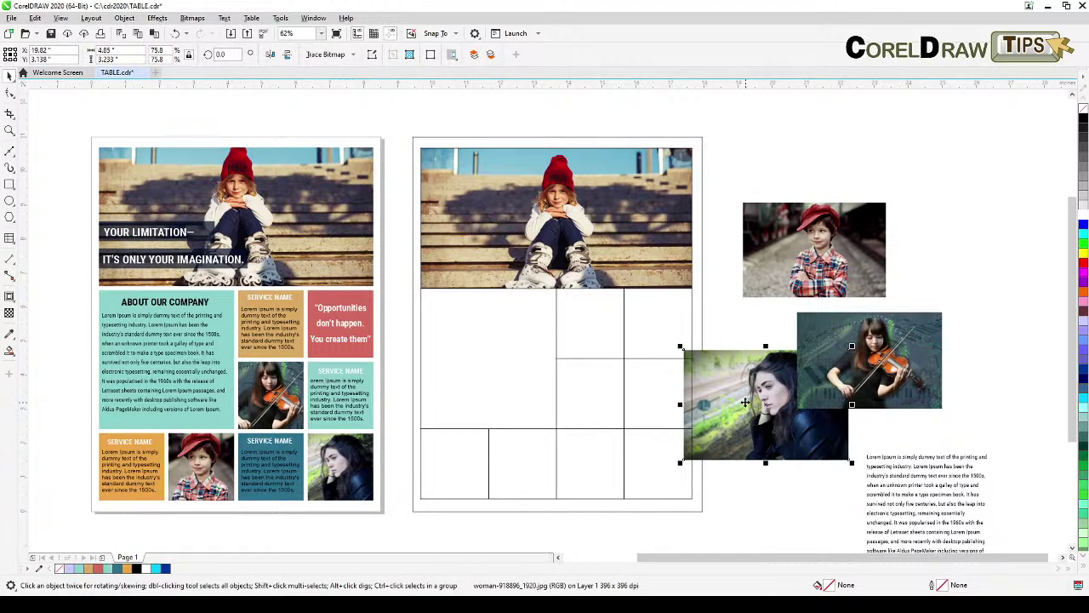
pyautogui.moveTo(745, 402); pyautogui.dragTo(642, 460)
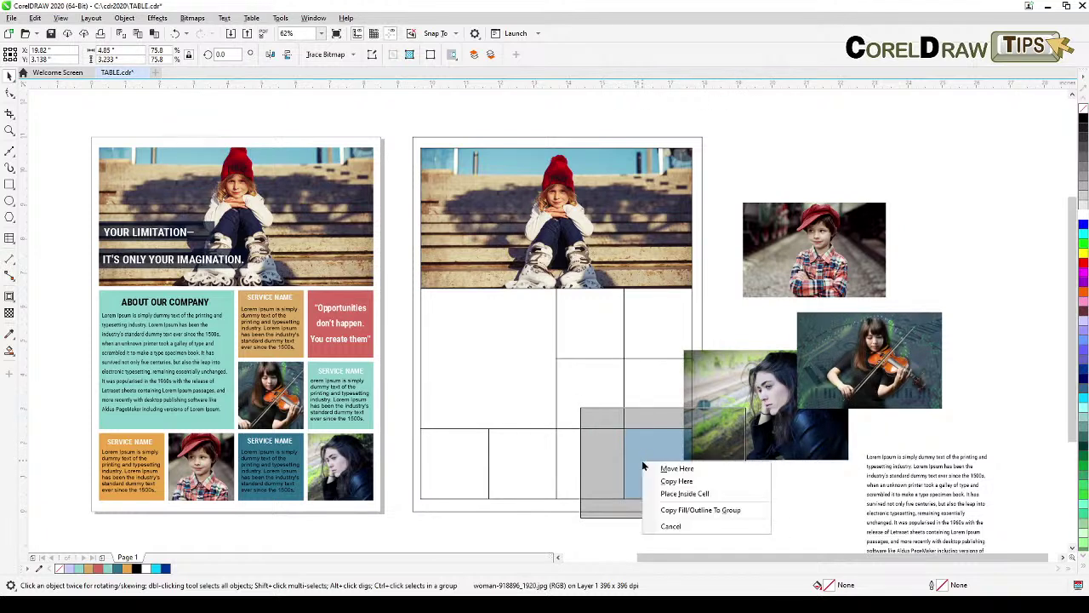
pyautogui.click(684, 494)
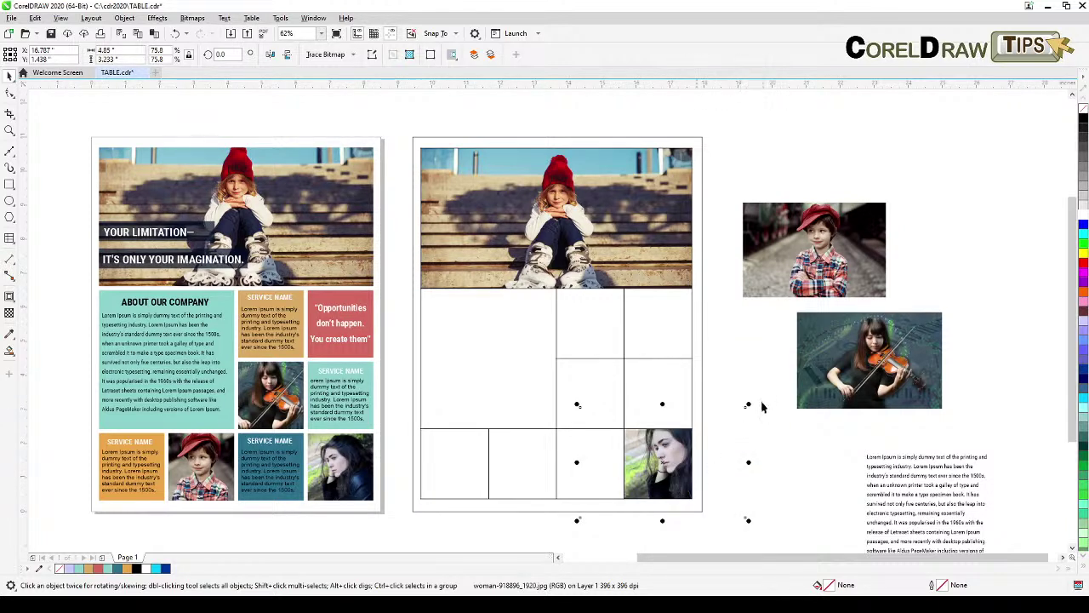
# Shrink the dark-haired woman's photo to about 3.55 × 2.37 inches and reposition it within its cell.
pyautogui.moveTo(747, 403); pyautogui.dragTo(705, 433)
pyautogui.moveTo(667, 475); pyautogui.dragTo(681, 459)
pyautogui.press('Escape')
pyautogui.click(681, 461)
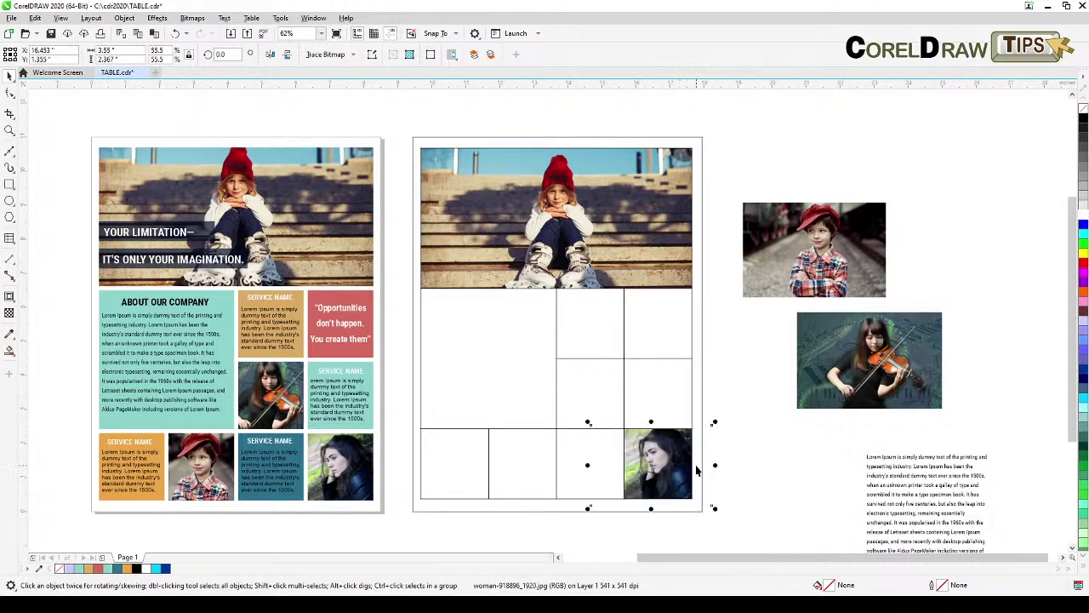
pyautogui.click(753, 458)
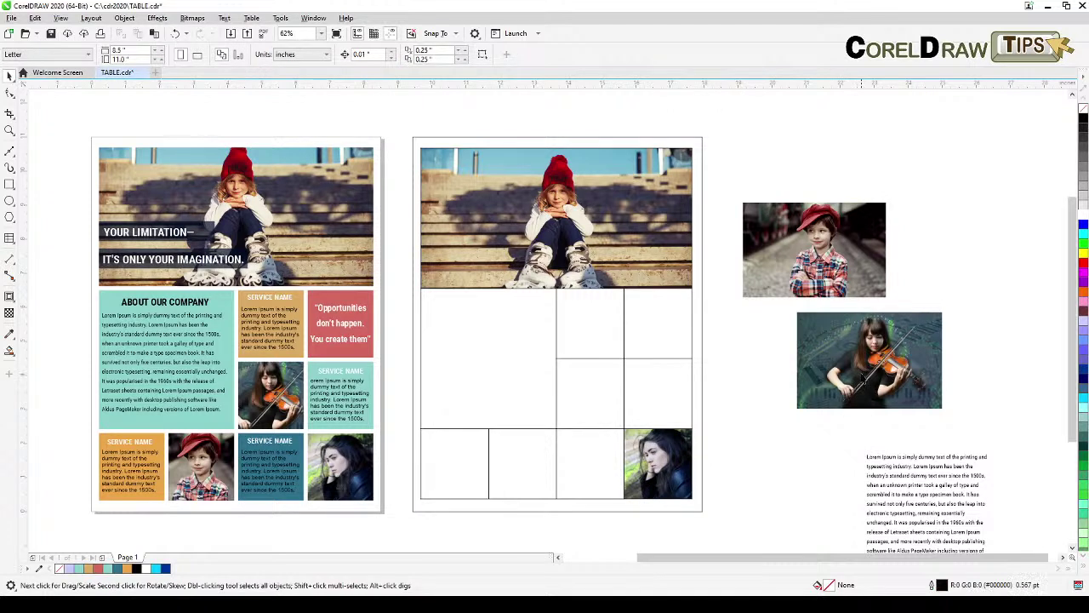
# Place the violinist photo inside the third-column cell of the second row below the header.
pyautogui.click(866, 362)
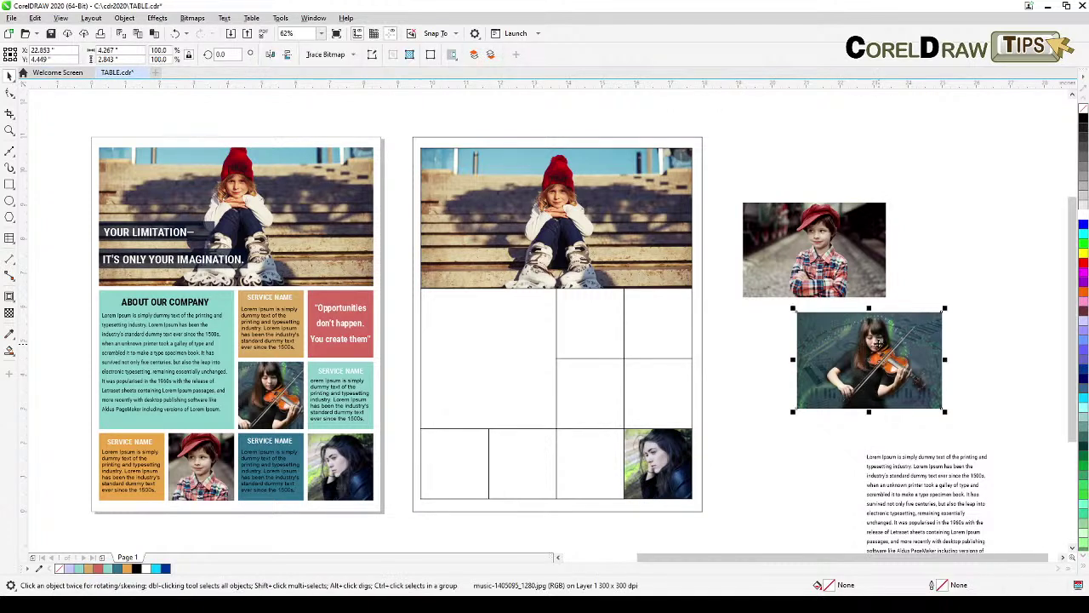
pyautogui.moveTo(877, 344); pyautogui.dragTo(588, 380)
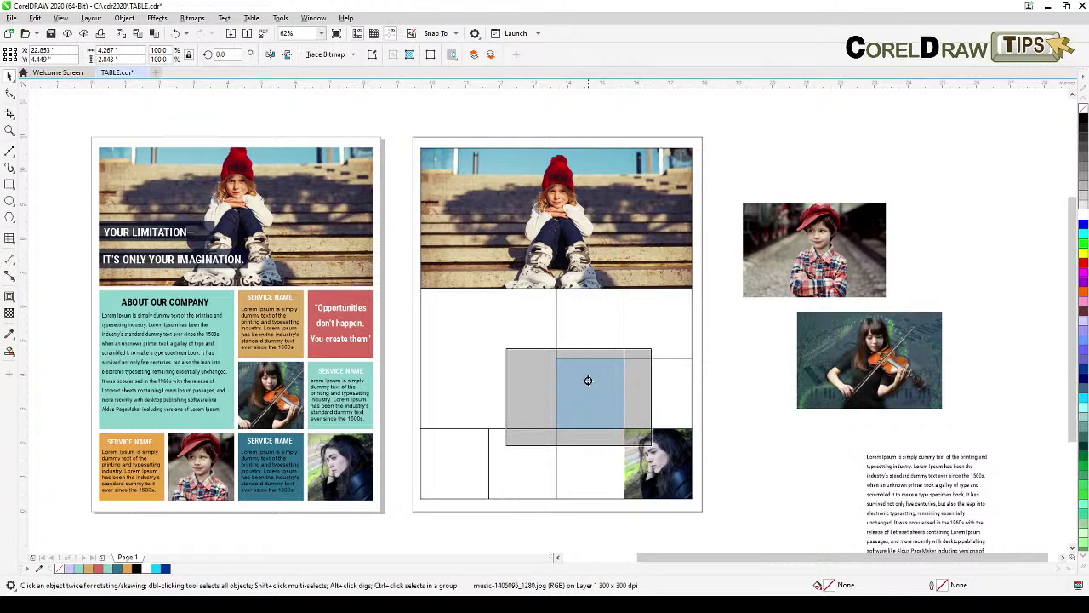
pyautogui.moveTo(588, 380); pyautogui.dragTo(588, 381)
pyautogui.click(619, 415)
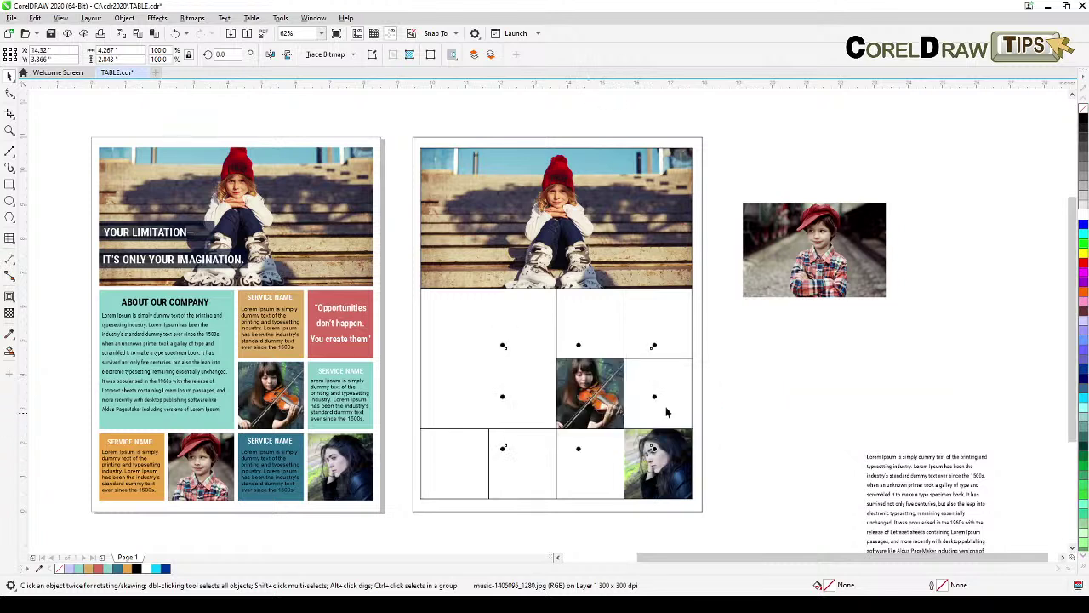
# Shrink the violinist photo to about 3.52 × 2.35 inches and place it inside the same third-column cell again.
pyautogui.moveTo(653, 448); pyautogui.dragTo(629, 415)
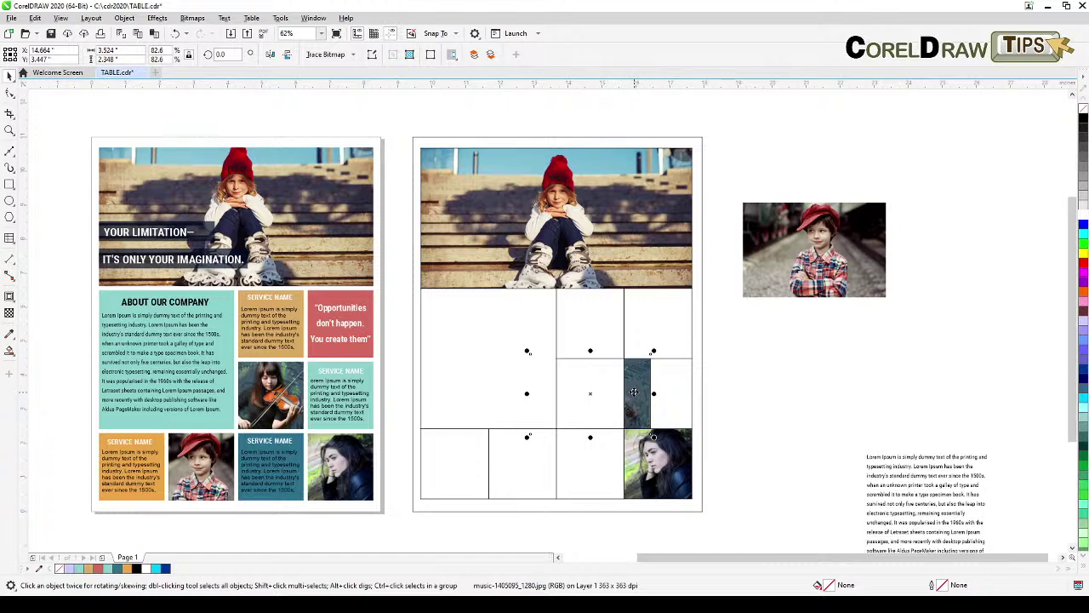
pyautogui.moveTo(634, 393); pyautogui.dragTo(590, 403)
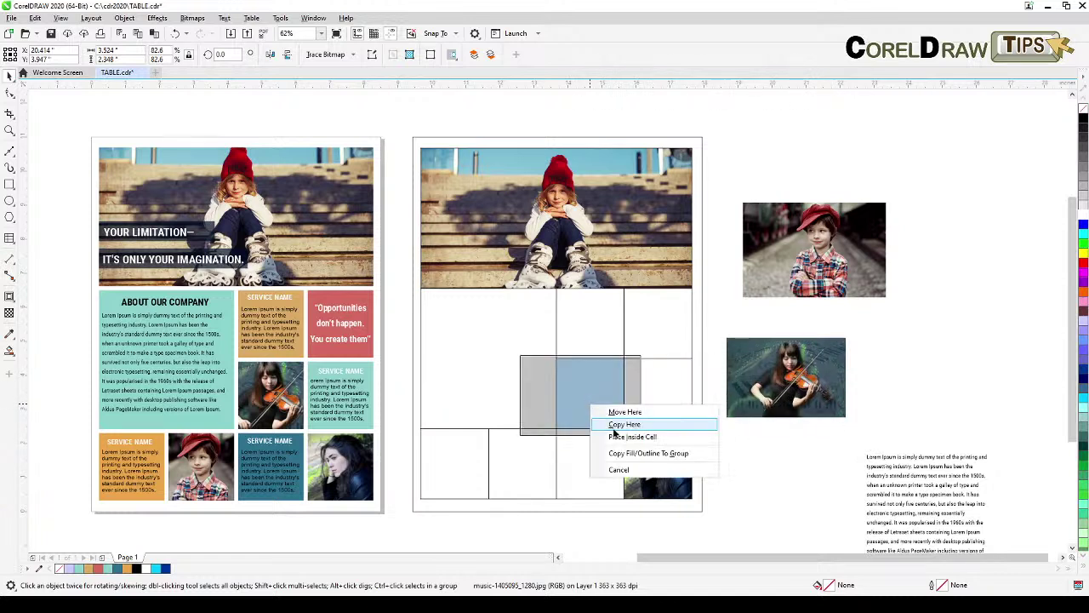
pyautogui.click(632, 436)
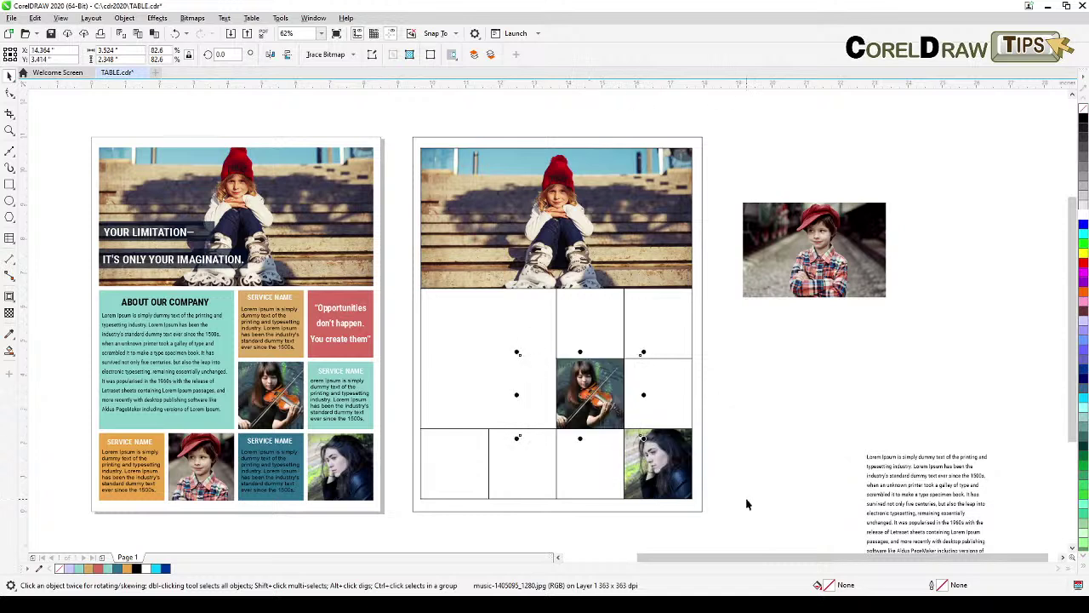
# Enlarge the violinist photo to about 3.55 × 2.37 inches inside its cell and undo its last move.
pyautogui.moveTo(512, 347)
pyautogui.mouseDown()
pyautogui.moveTo(521, 354)
pyautogui.moveTo(506, 349)
pyautogui.mouseUp()
pyautogui.moveTo(632, 396); pyautogui.dragTo(663, 396)
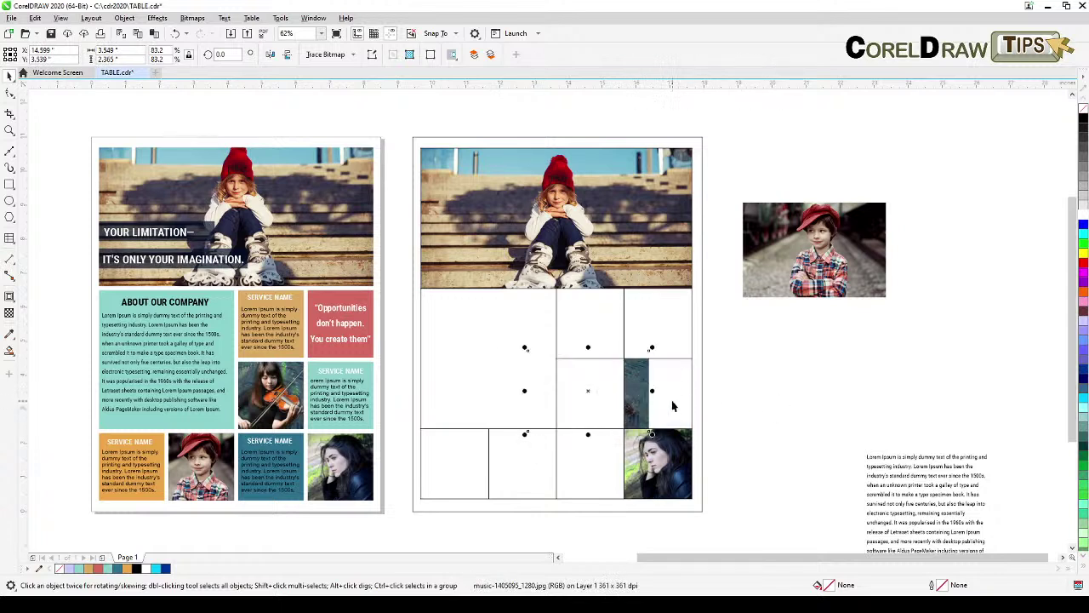
pyautogui.hotkey('ctrl', 'z')
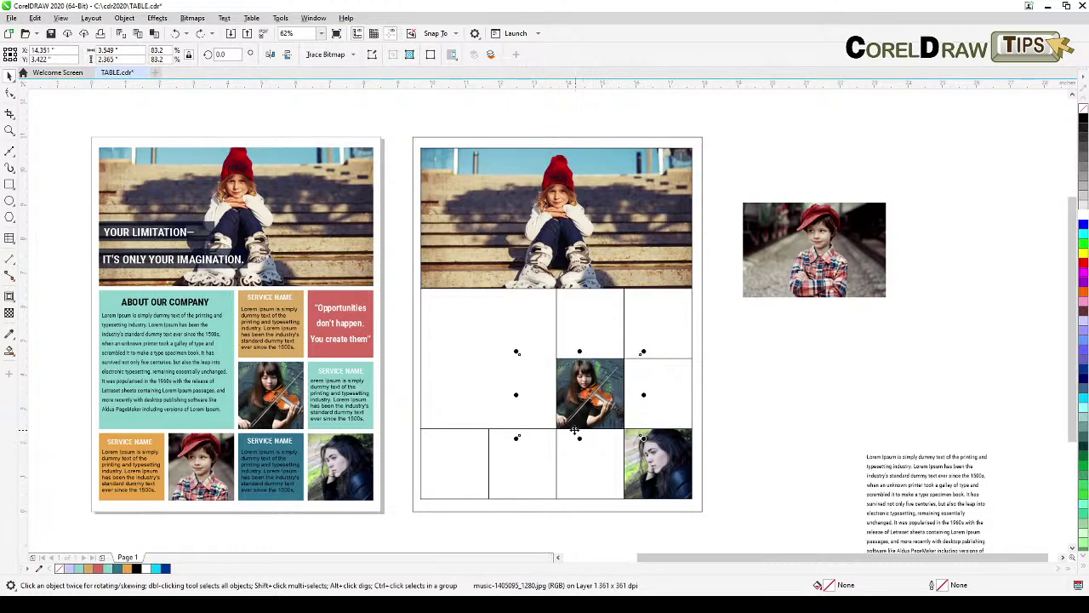
pyautogui.click(760, 388)
# Place the photo of the boy in the red cap inside the second cell of the table's bottom row.
pyautogui.moveTo(804, 274); pyautogui.dragTo(804, 311)
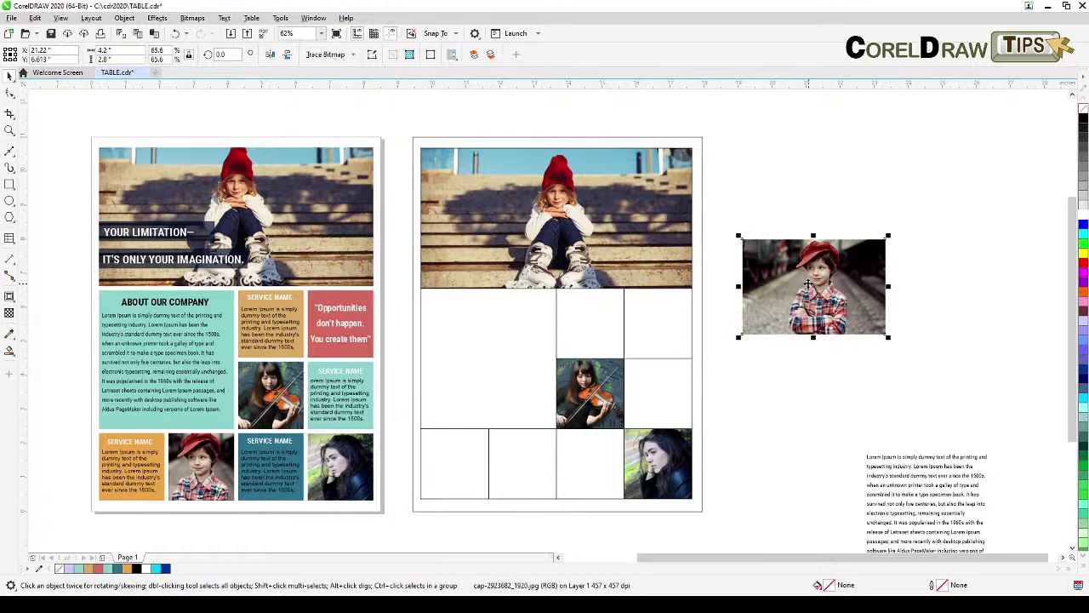
pyautogui.moveTo(807, 286); pyautogui.dragTo(521, 459)
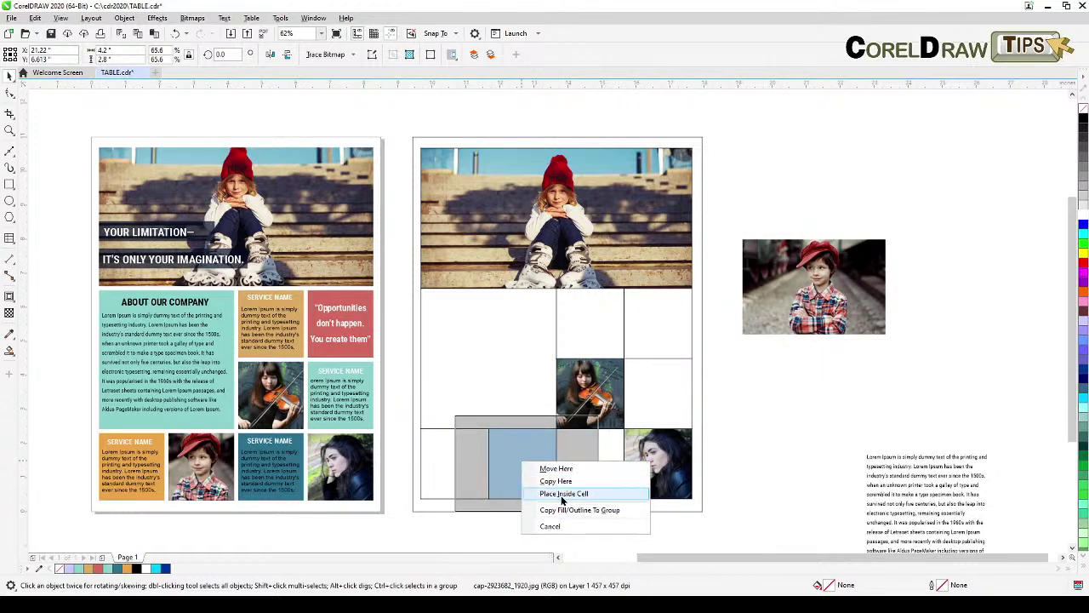
pyautogui.click(561, 495)
# Shrink the red-cap boy's photo to about 3.9 × 2.6 inches and reposition it so he fits within its cell.
pyautogui.moveTo(602, 514); pyautogui.dragTo(601, 502)
pyautogui.click(534, 466)
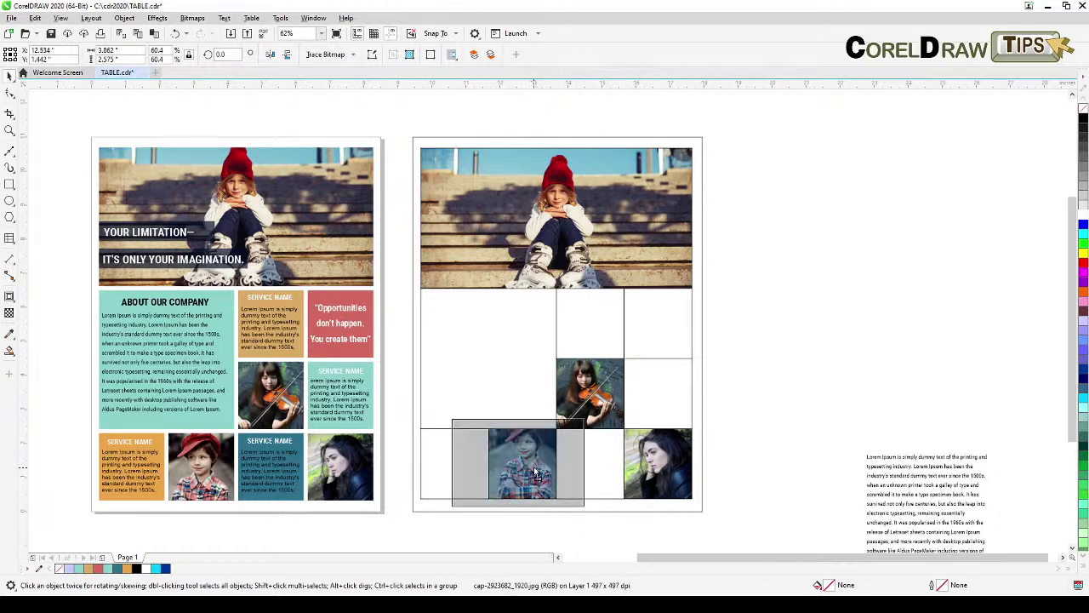
pyautogui.moveTo(532, 468); pyautogui.dragTo(534, 472)
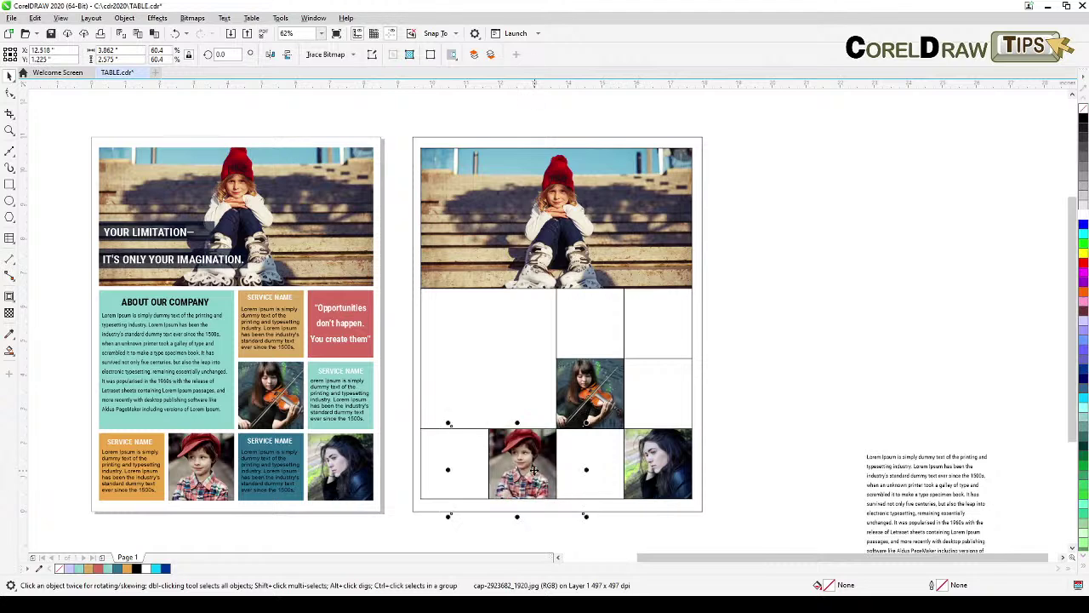
# Move the lorem ipsum paragraph text up beside the table.
pyautogui.click(839, 406)
pyautogui.moveTo(851, 408); pyautogui.dragTo(845, 266)
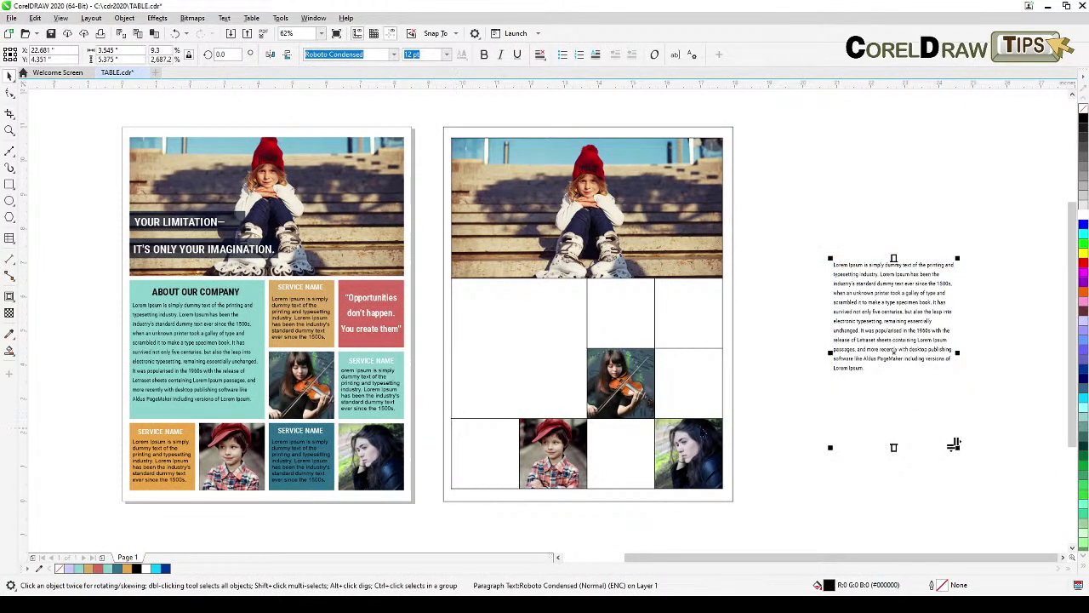
pyautogui.click(753, 386)
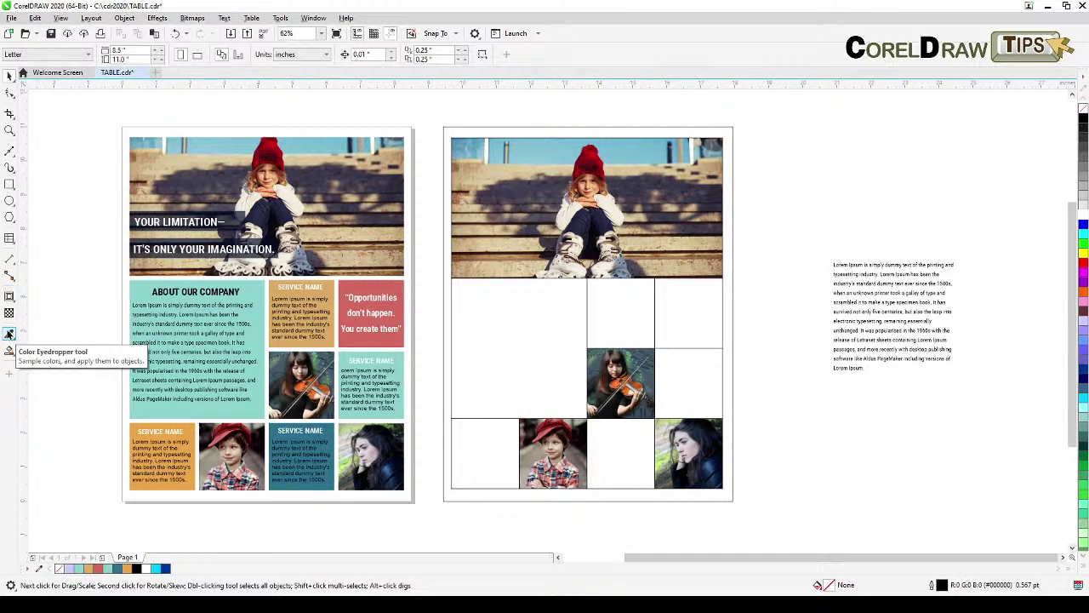
pyautogui.click(9, 335)
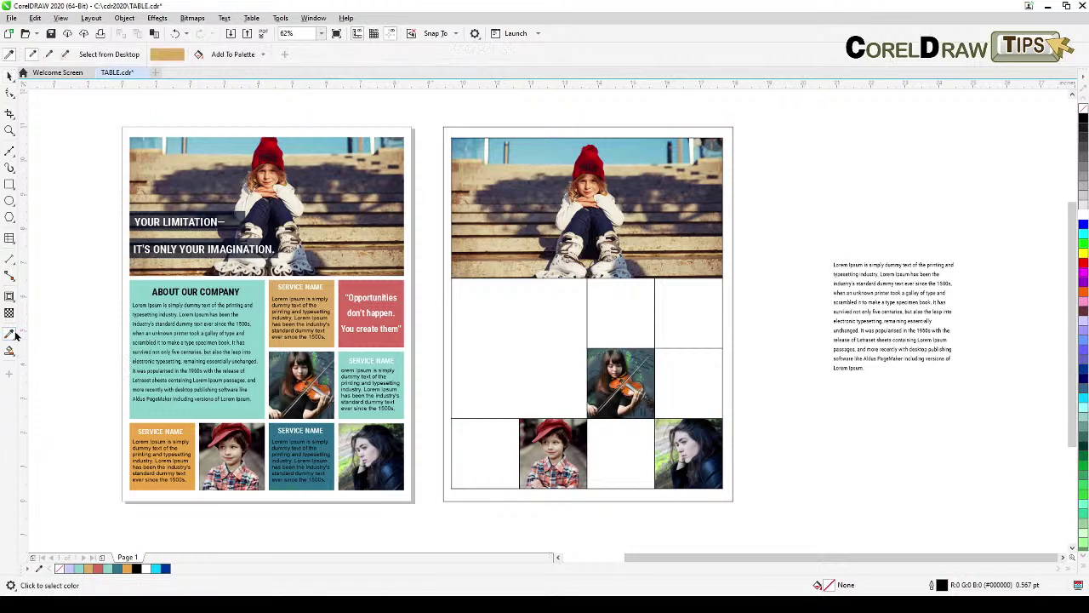
pyautogui.click(252, 286)
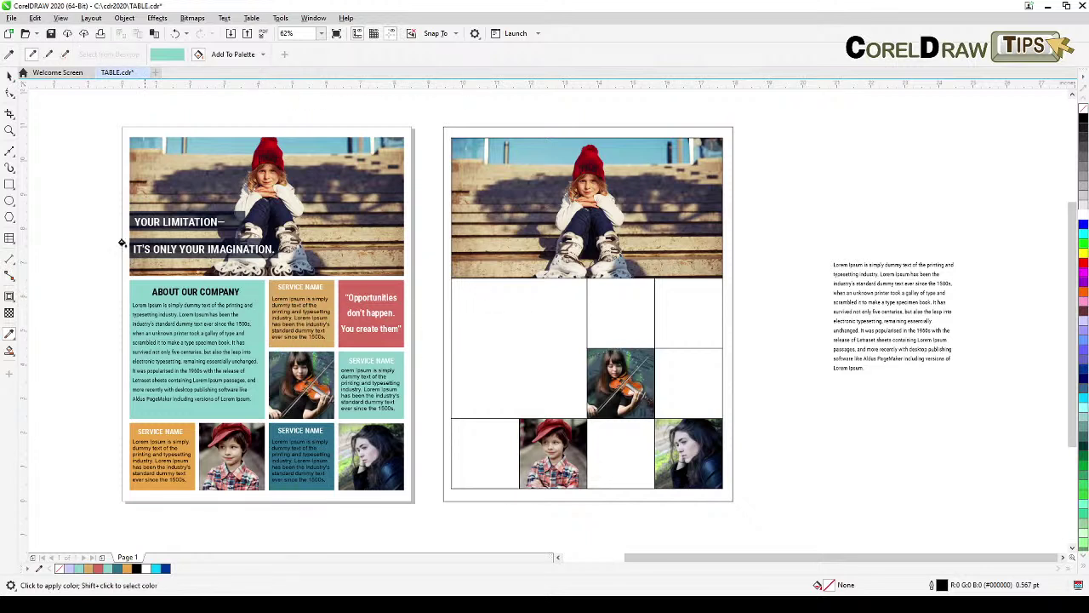
pyautogui.click(9, 75)
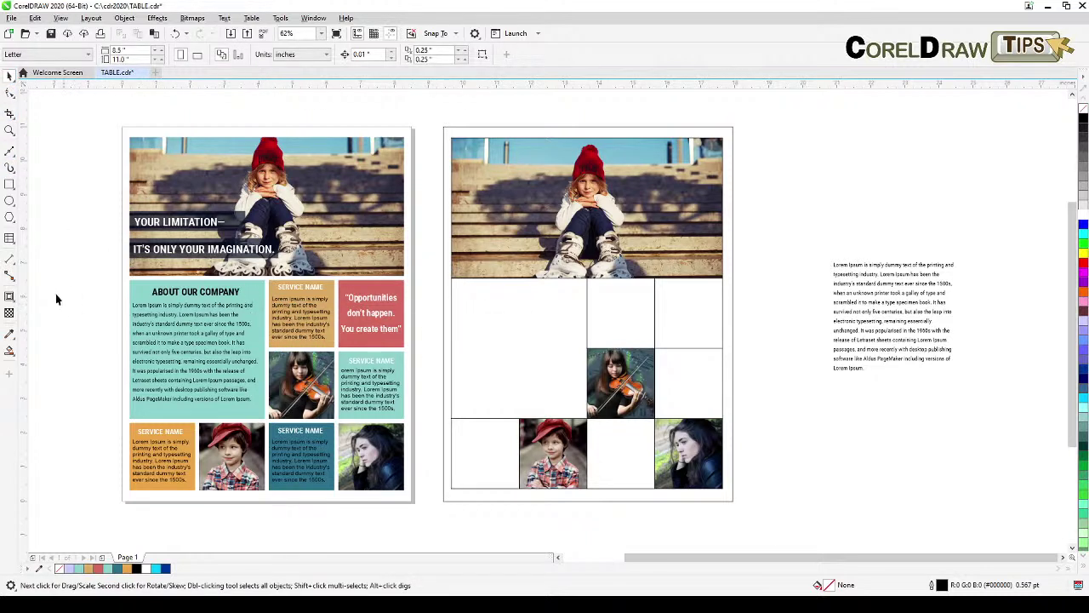
# Sample the teal behind "ABOUT OUR COMPANY" in the sample flyer and fill the large merged cell below the header with it.
pyautogui.click(10, 333)
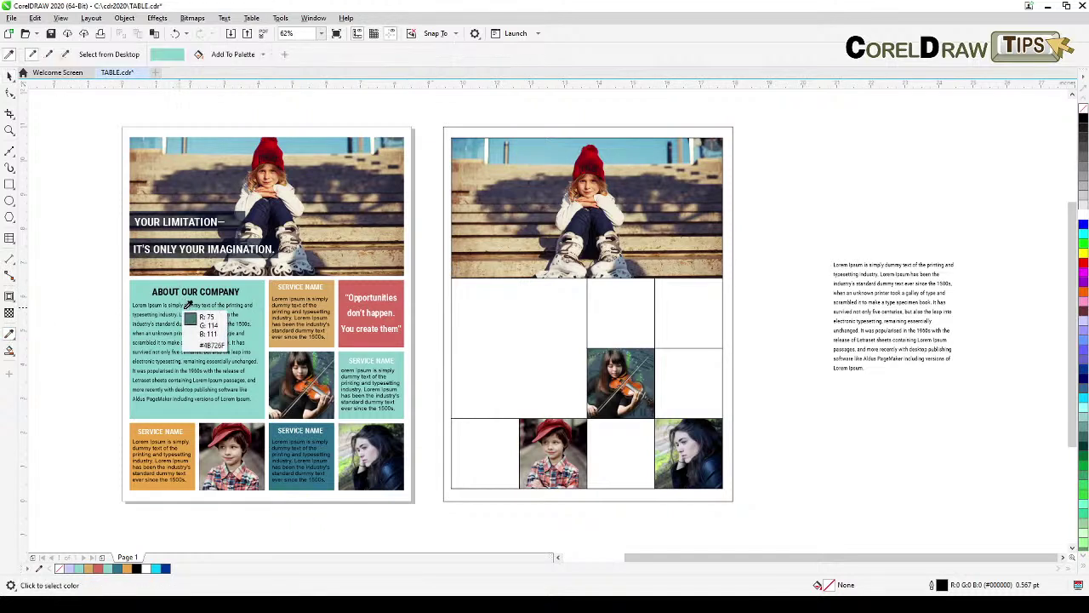
pyautogui.click(248, 295)
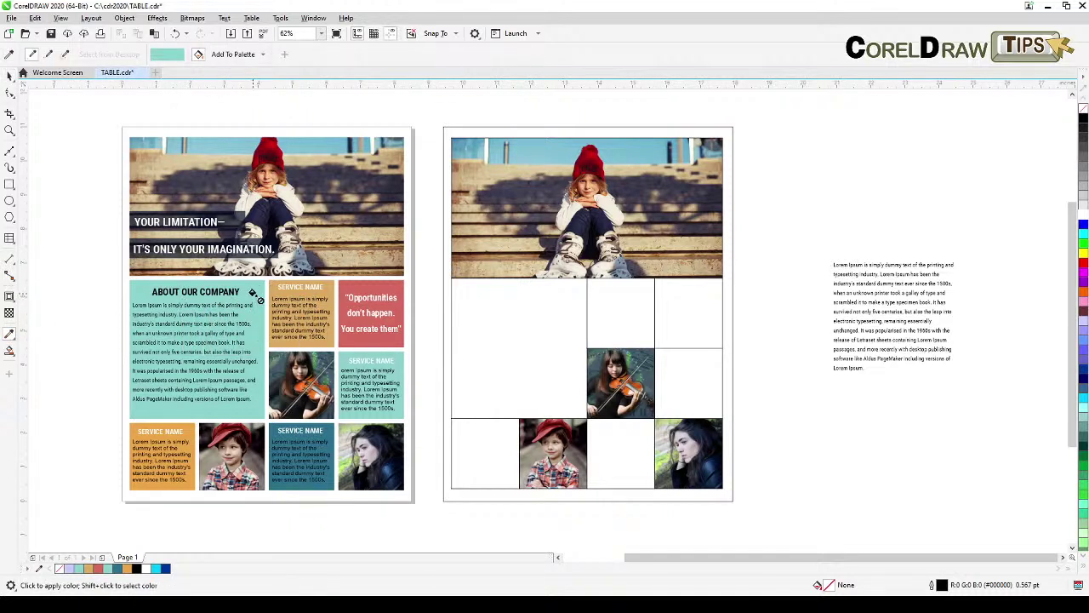
pyautogui.click(484, 315)
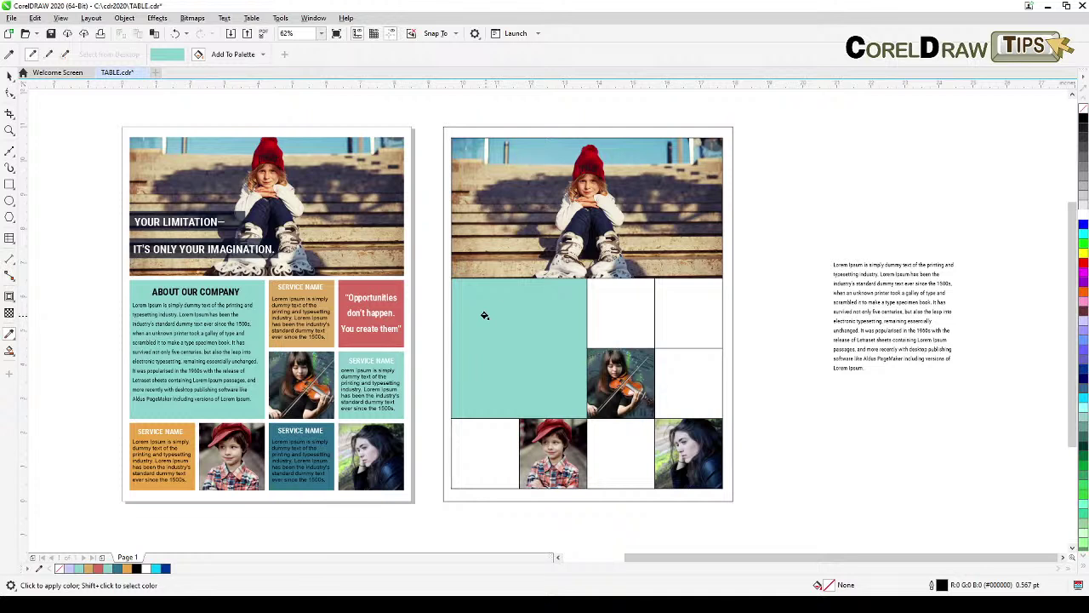
# Fill the two cells beside the teal block's upper half with the orange and red sampled from the matching flyer cells.
pyautogui.press('shift')
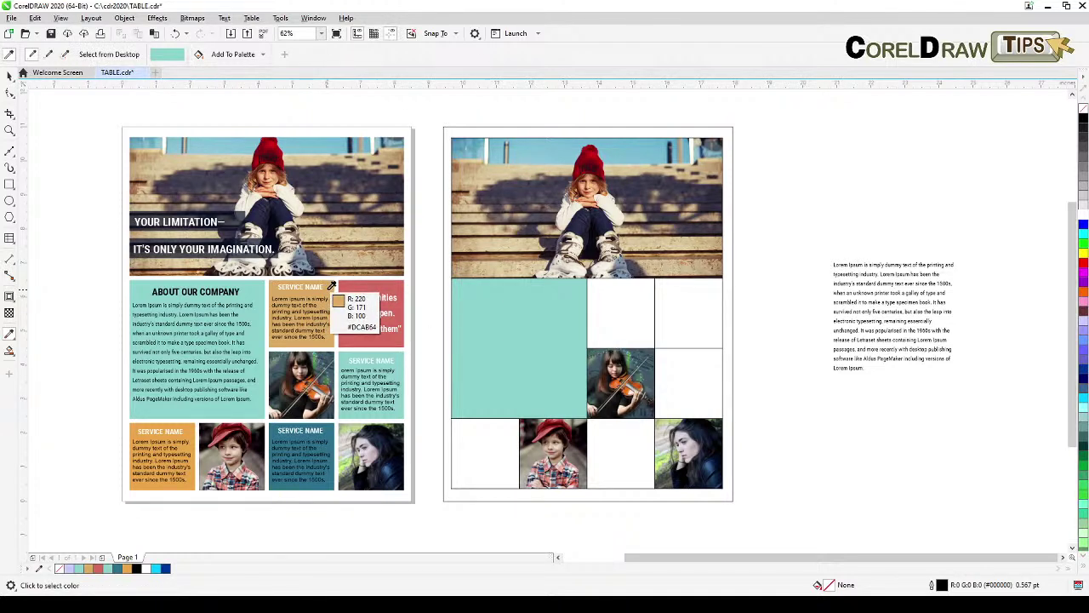
pyautogui.keyDown('shift'); pyautogui.click(331, 288); pyautogui.keyUp('shift')
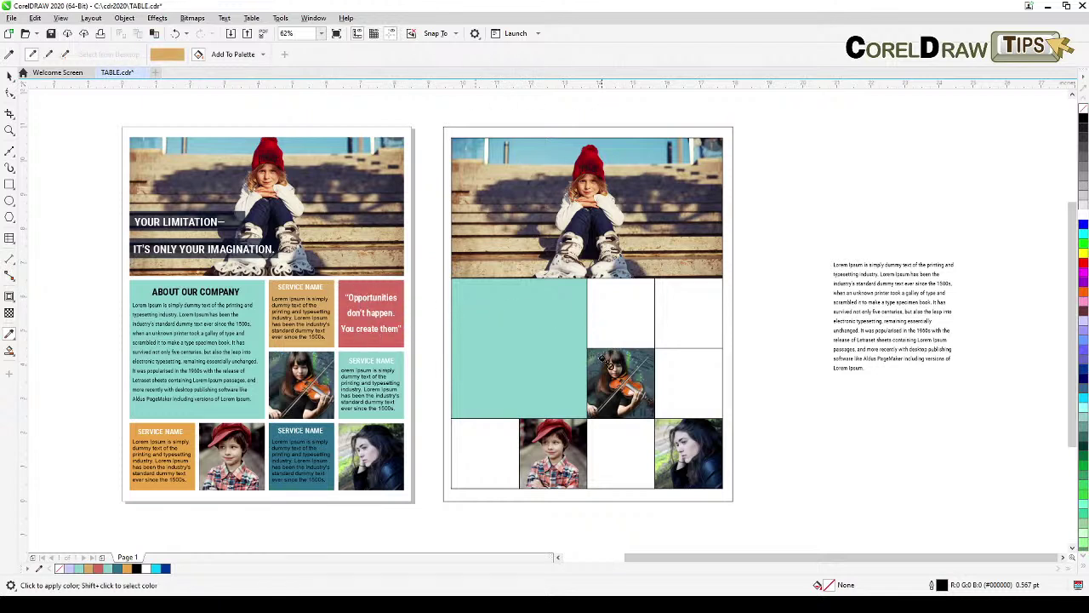
pyautogui.click(617, 324)
pyautogui.press('shift')
pyautogui.keyDown('shift'); pyautogui.click(397, 284); pyautogui.keyUp('shift')
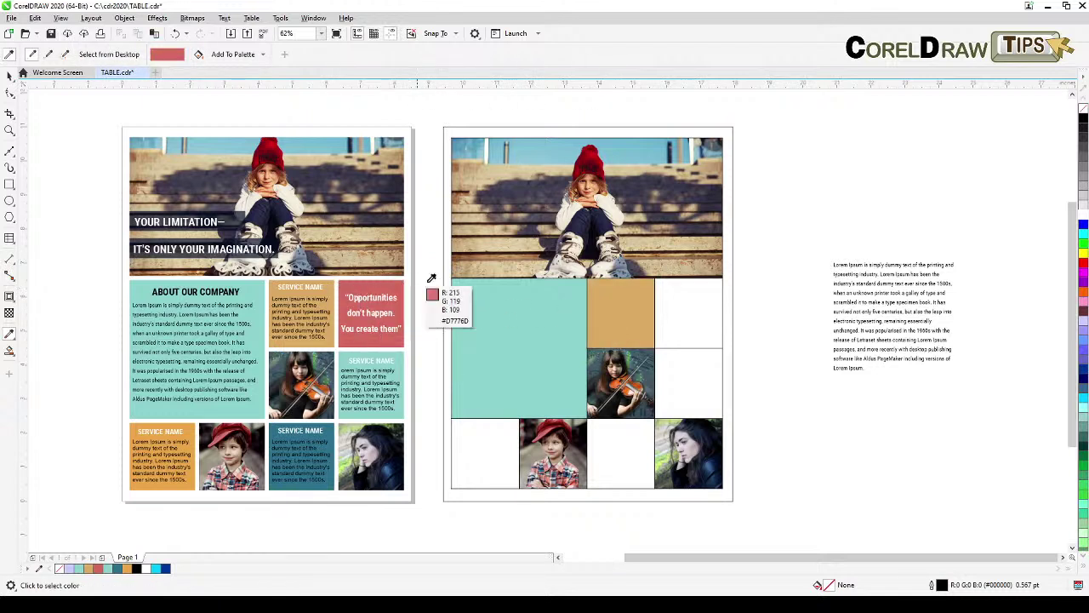
pyautogui.click(703, 330)
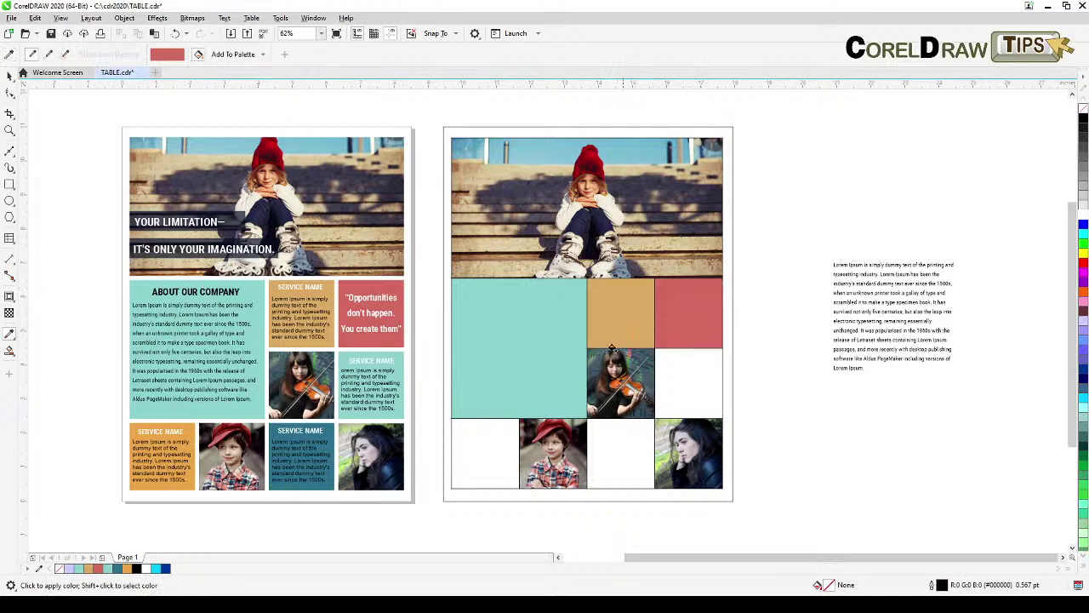
# Fill the three remaining blank cells with the light teal, dark blue and orange sampled from the matching sample flyer cells.
pyautogui.keyDown('shift'); pyautogui.click(398, 367); pyautogui.keyUp('shift')
pyautogui.click(685, 372)
pyautogui.press('shift')
pyautogui.keyDown('shift'); pyautogui.click(335, 426); pyautogui.keyUp('shift')
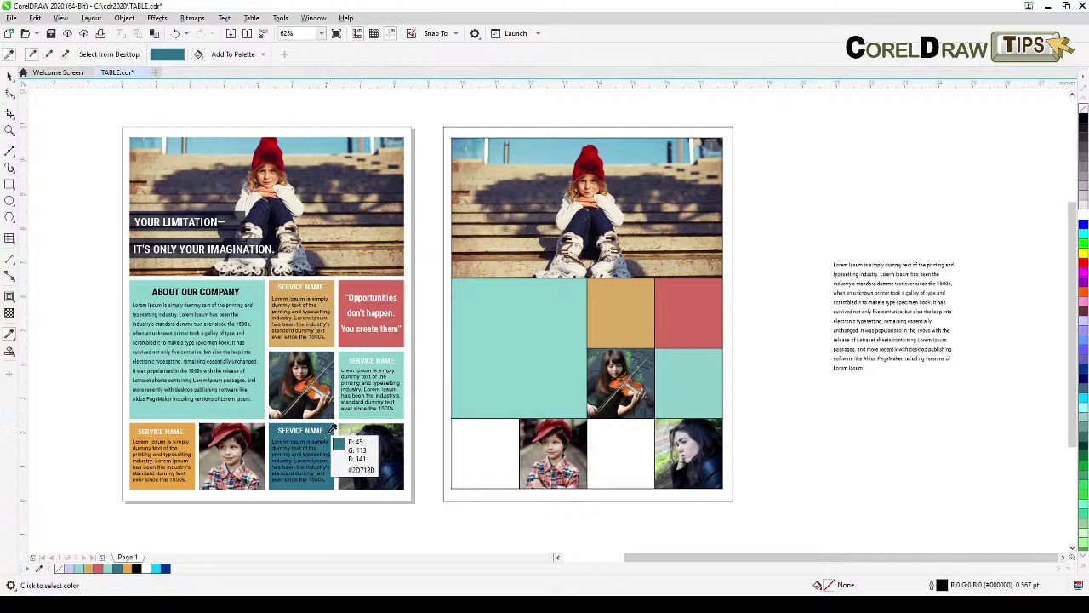
pyautogui.click(631, 469)
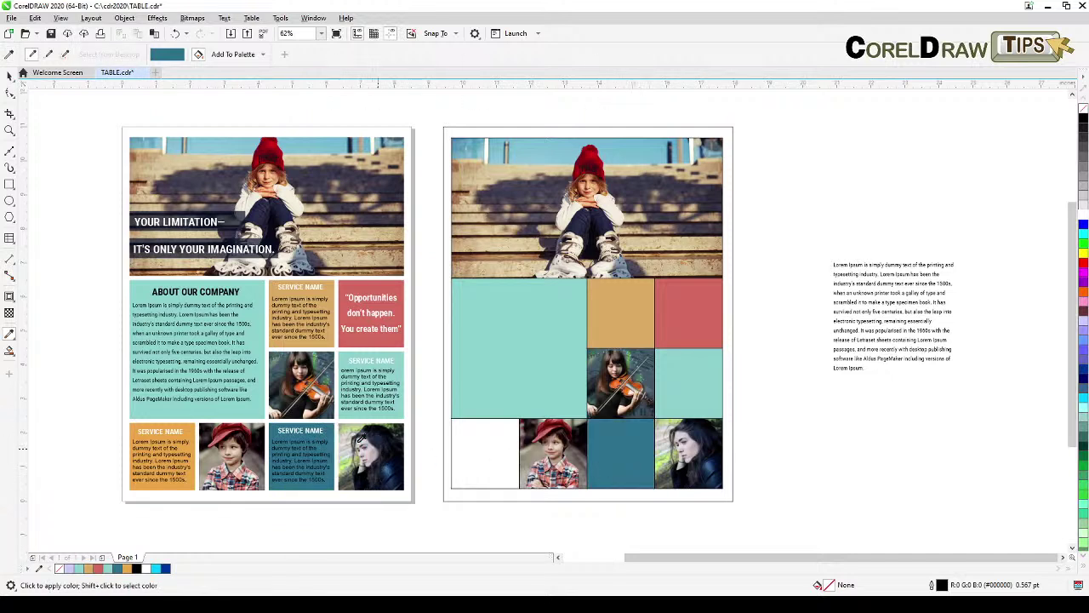
pyautogui.keyDown('shift'); pyautogui.click(194, 431); pyautogui.keyUp('shift')
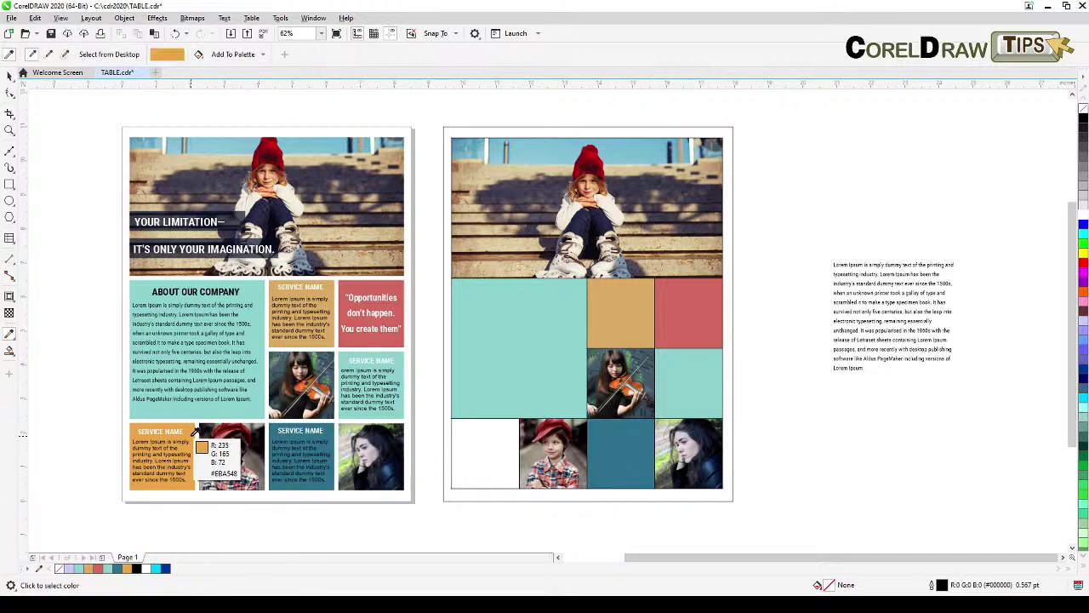
pyautogui.click(469, 433)
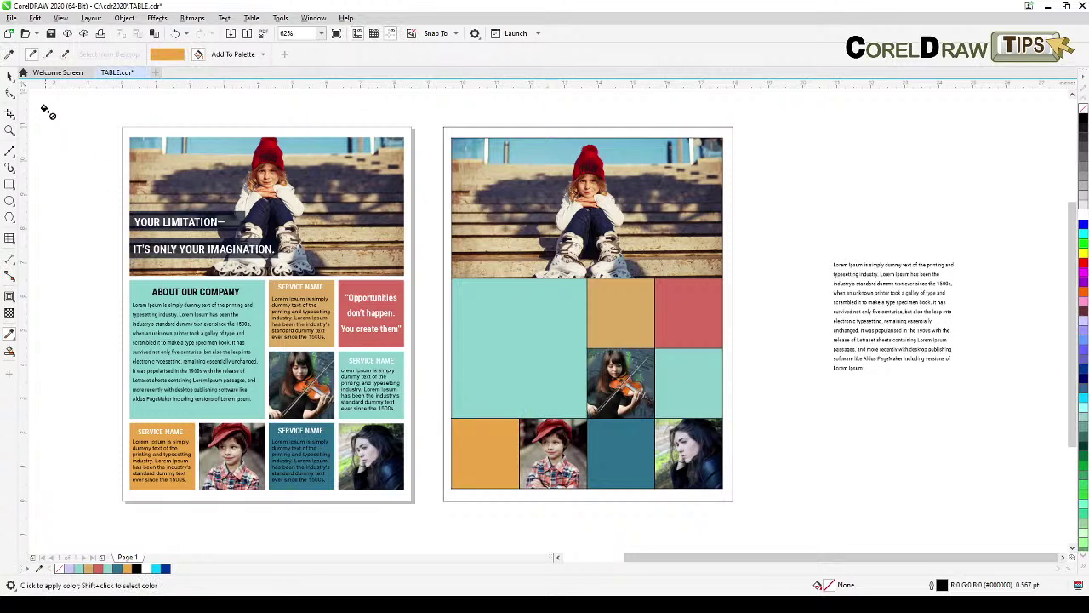
pyautogui.click(9, 77)
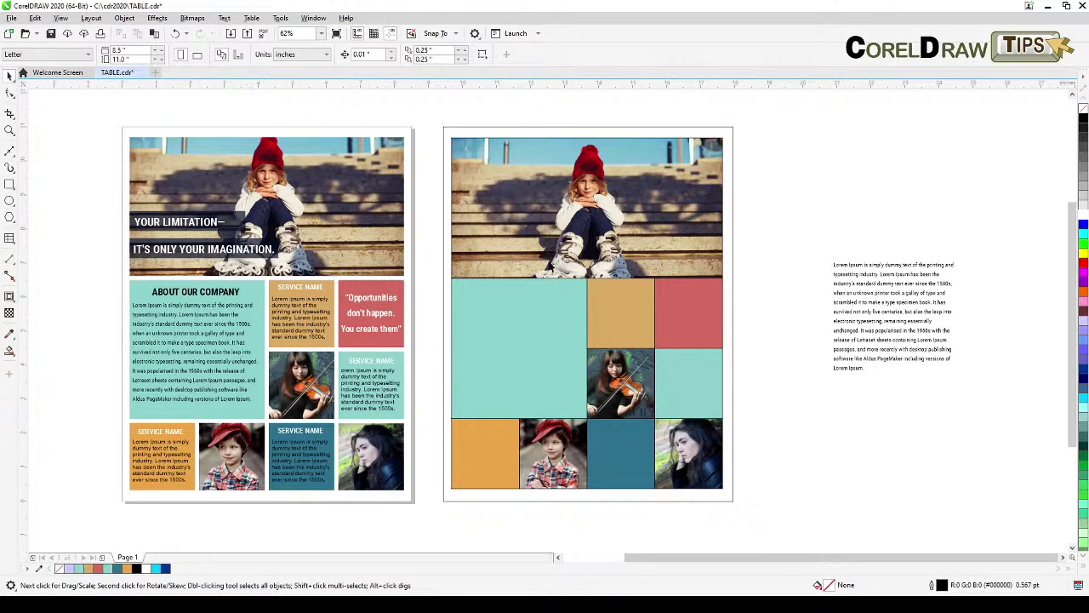
# Turn on separated cell borders for the table and set the horizontal and vertical cell spacing to 0.089 inches.
pyautogui.click(537, 270)
pyautogui.click(427, 128)
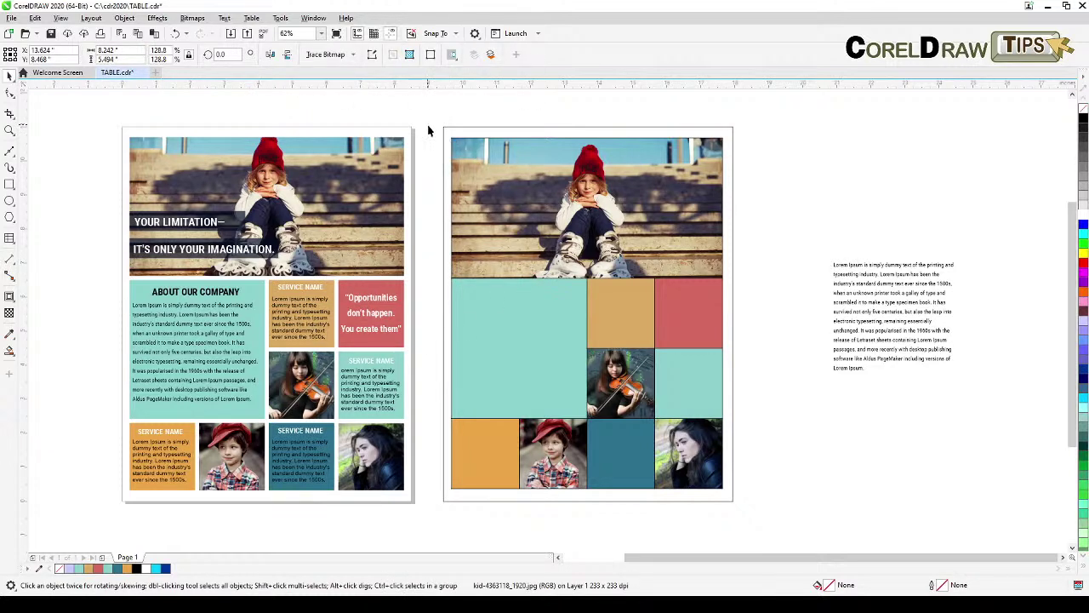
pyautogui.click(717, 423)
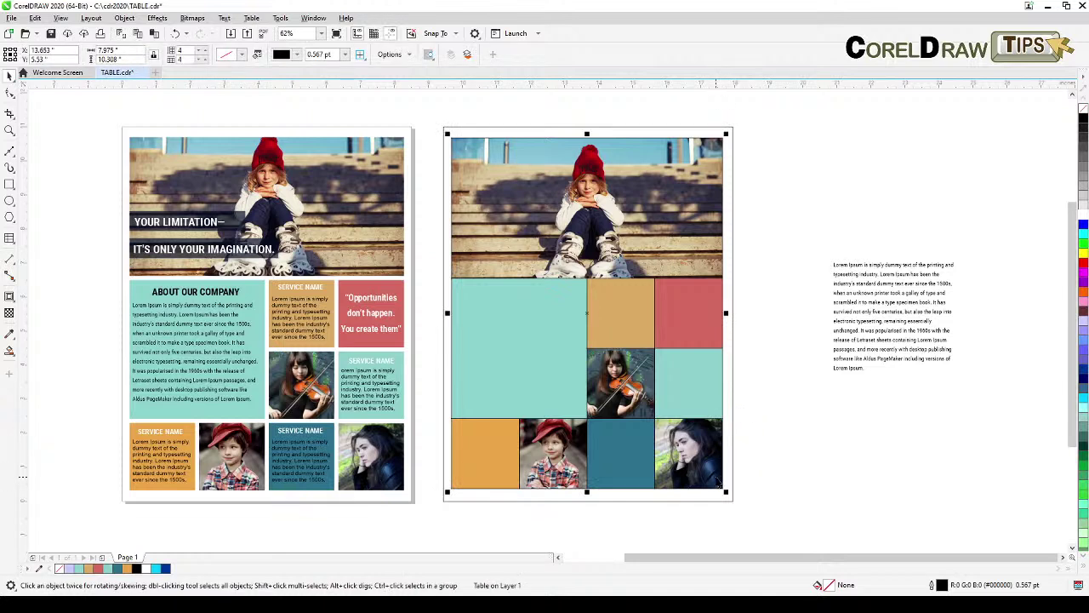
pyautogui.click(390, 55)
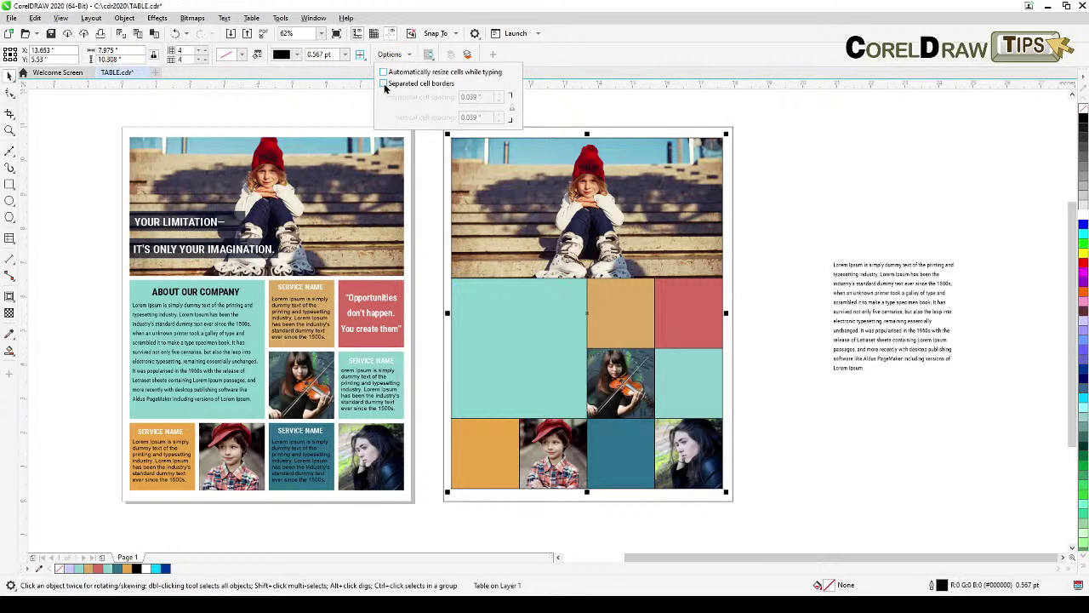
pyautogui.click(384, 83)
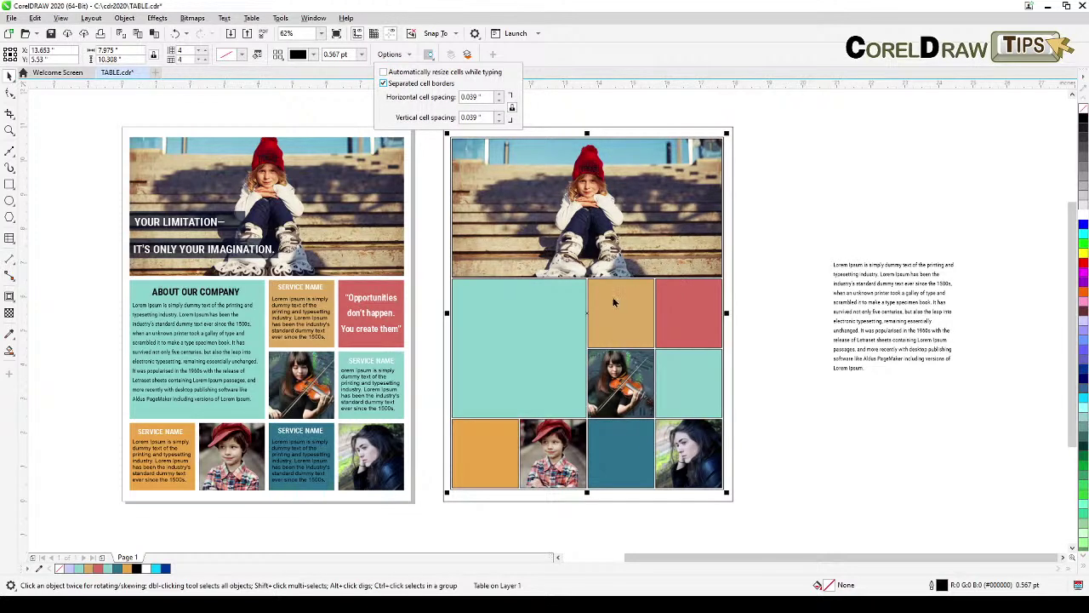
pyautogui.click(500, 97)
pyautogui.click(499, 97)
pyautogui.click(499, 97)
pyautogui.click(499, 97)
pyautogui.click(500, 97)
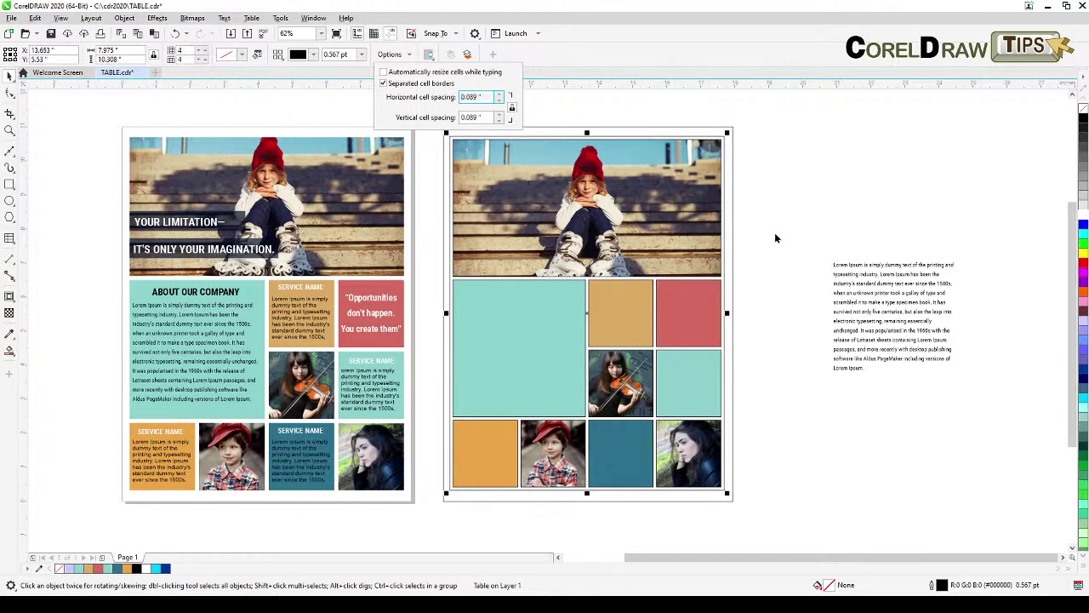
pyautogui.press('Escape')
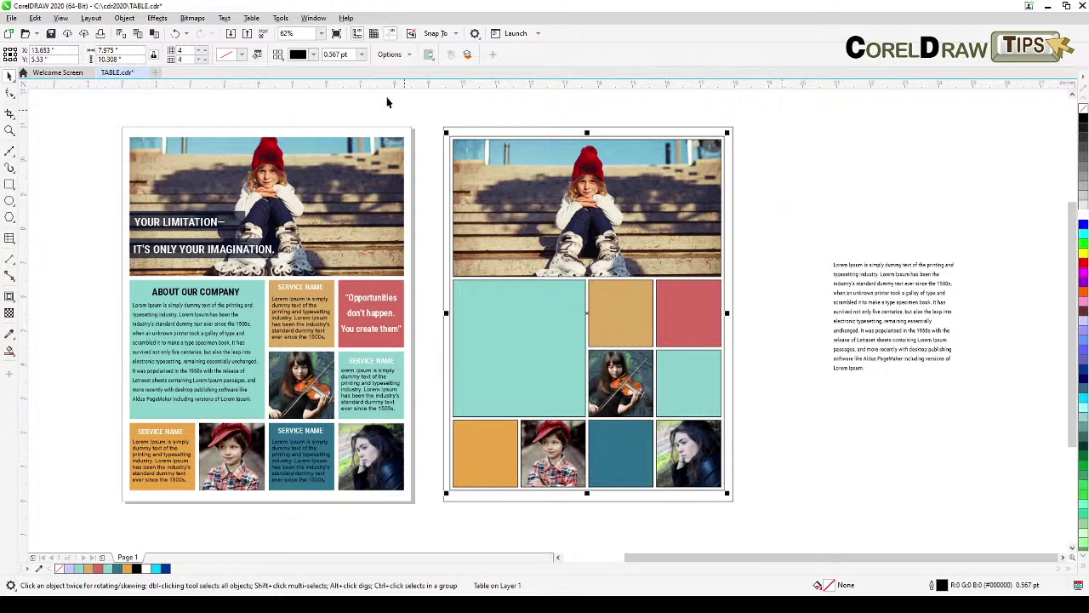
# Widen the table's horizontal and vertical cell spacing slightly further, to about 0.1 inches.
pyautogui.click(407, 56)
pyautogui.click(500, 96)
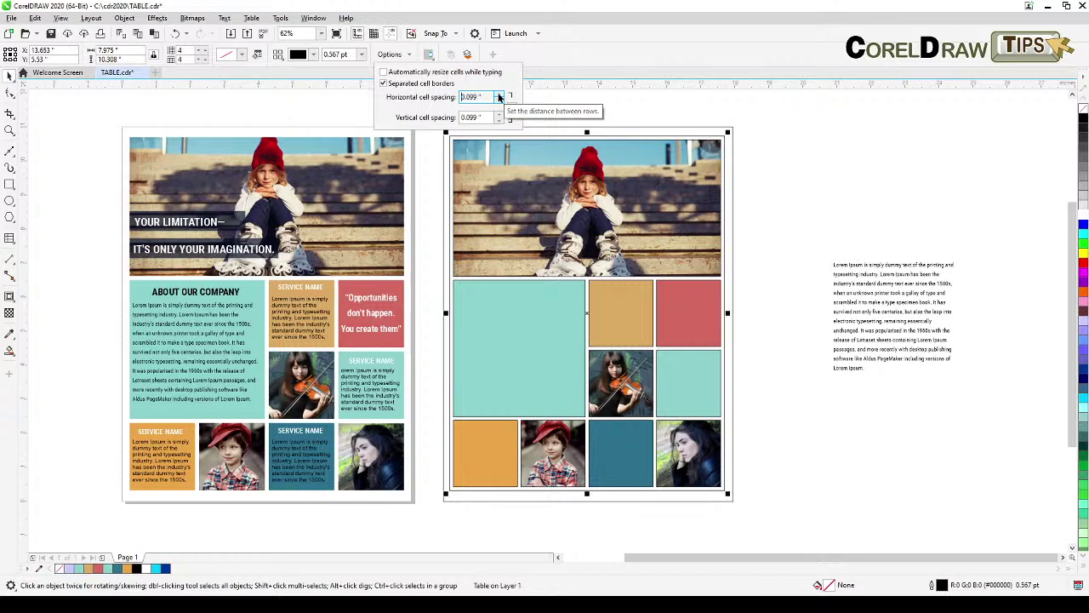
pyautogui.click(428, 164)
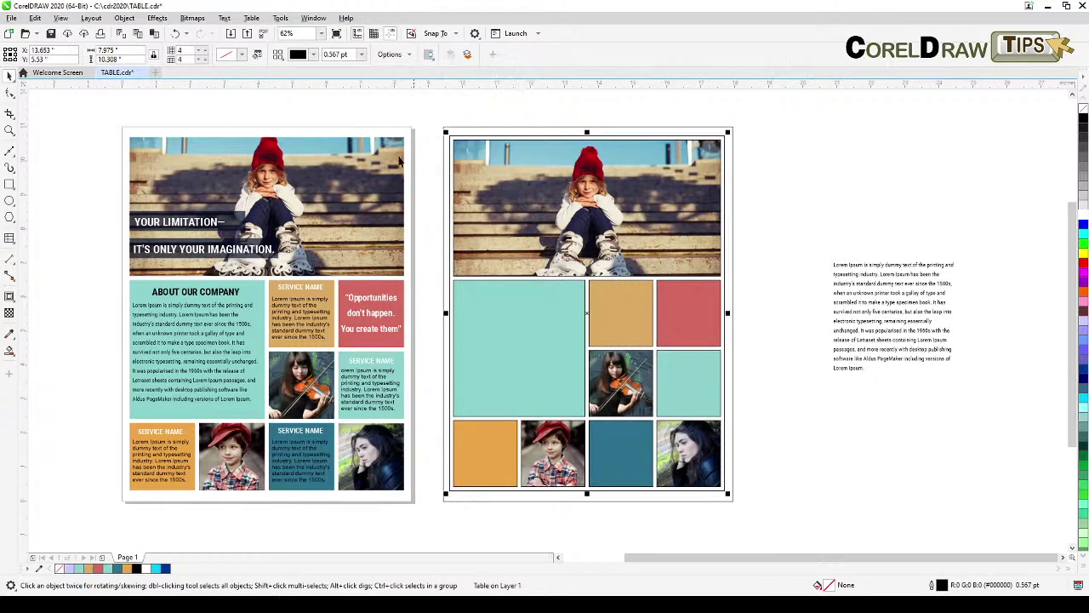
pyautogui.click(56, 134)
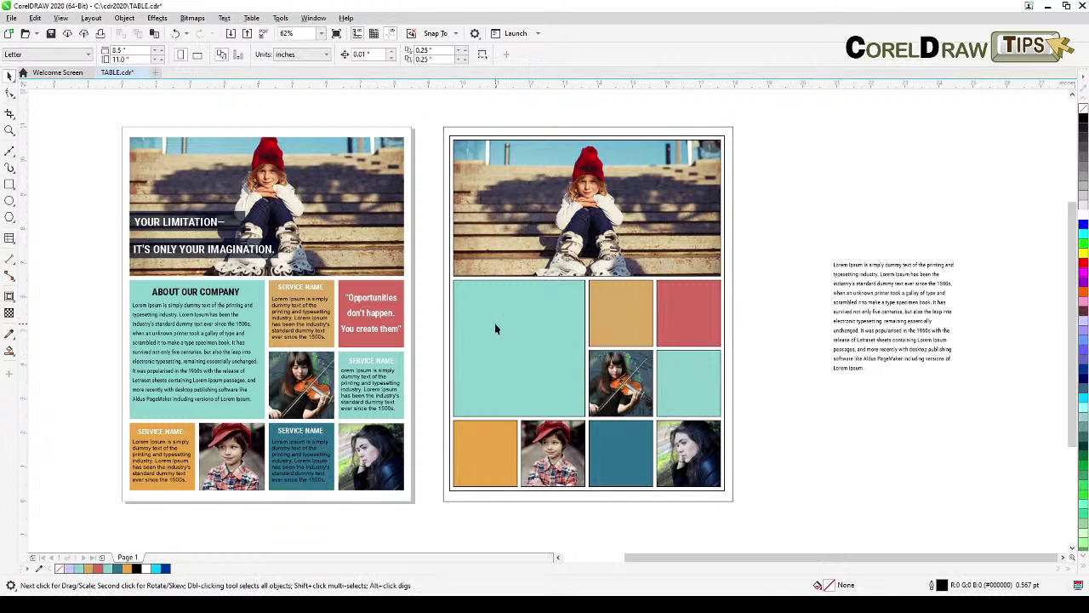
pyautogui.click(9, 93)
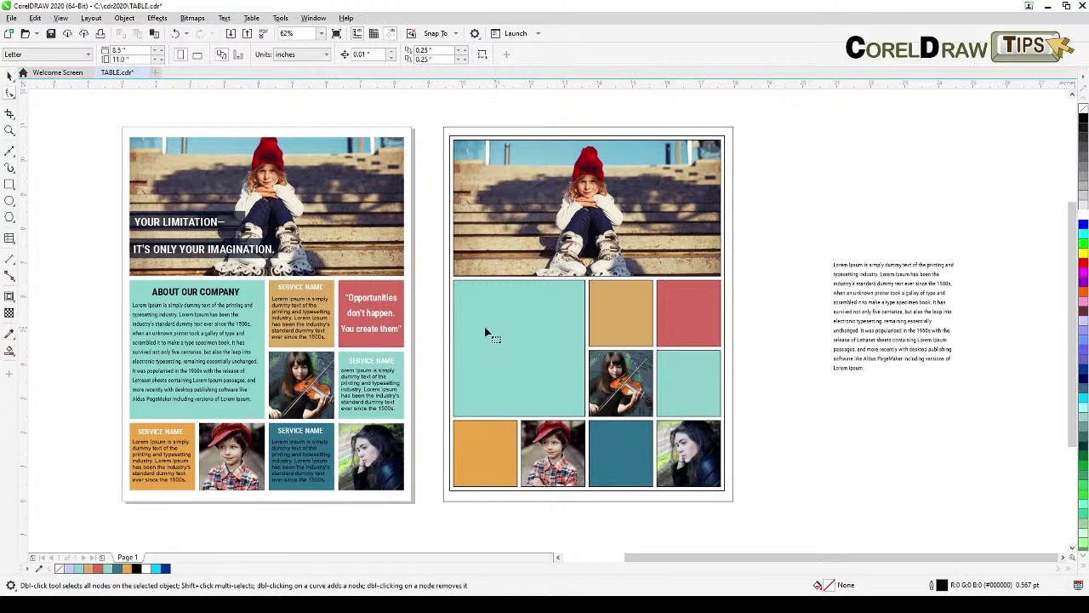
pyautogui.click(10, 75)
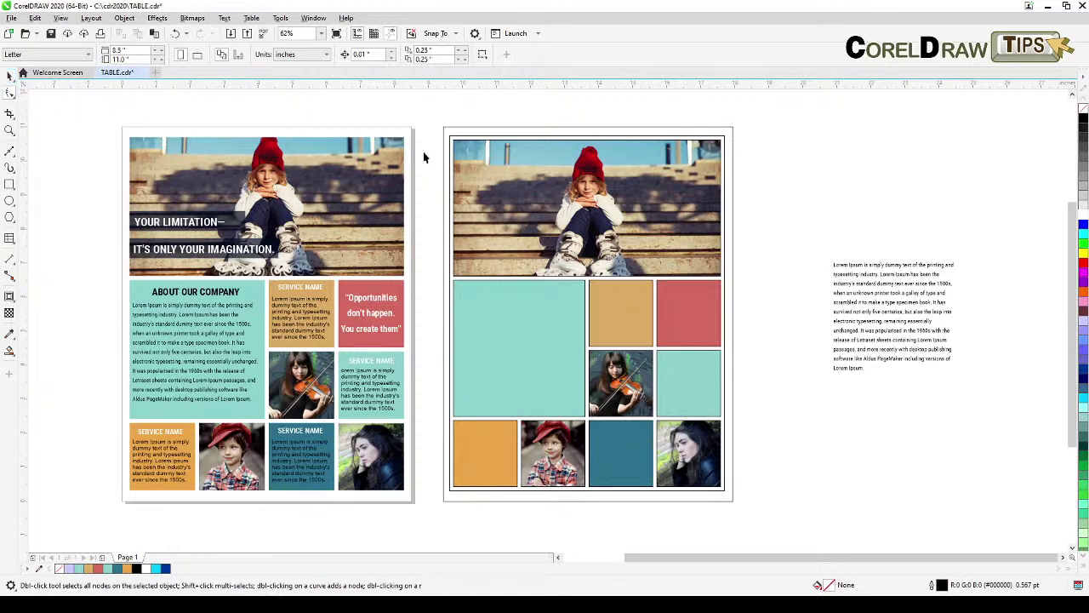
pyautogui.click(484, 137)
pyautogui.click(810, 356)
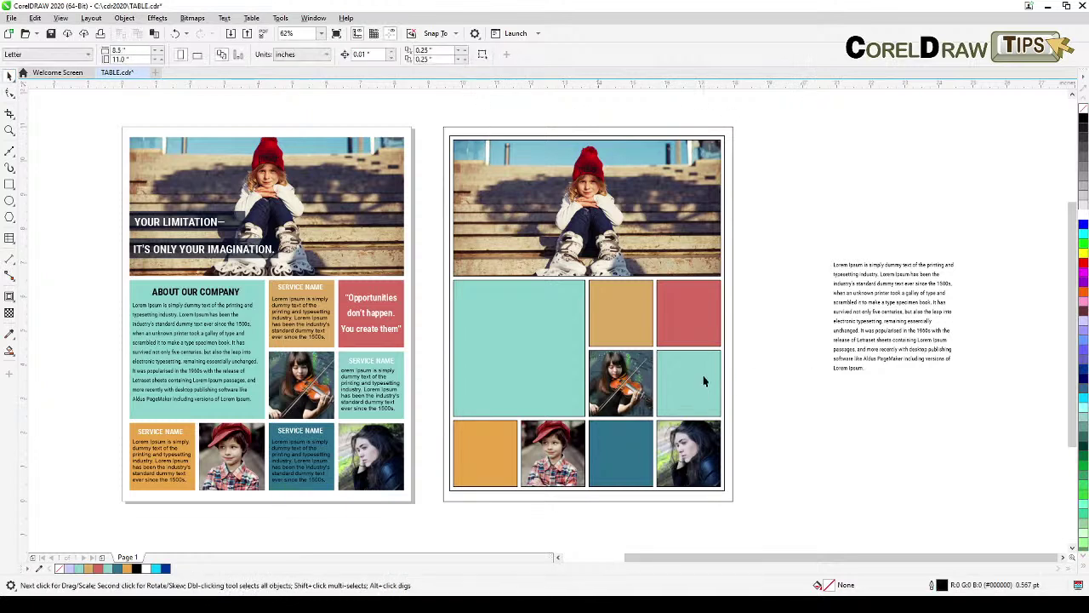
# Remove the outlines from the table's large teal cell and from the orange and red cells beside it.
pyautogui.click(699, 352)
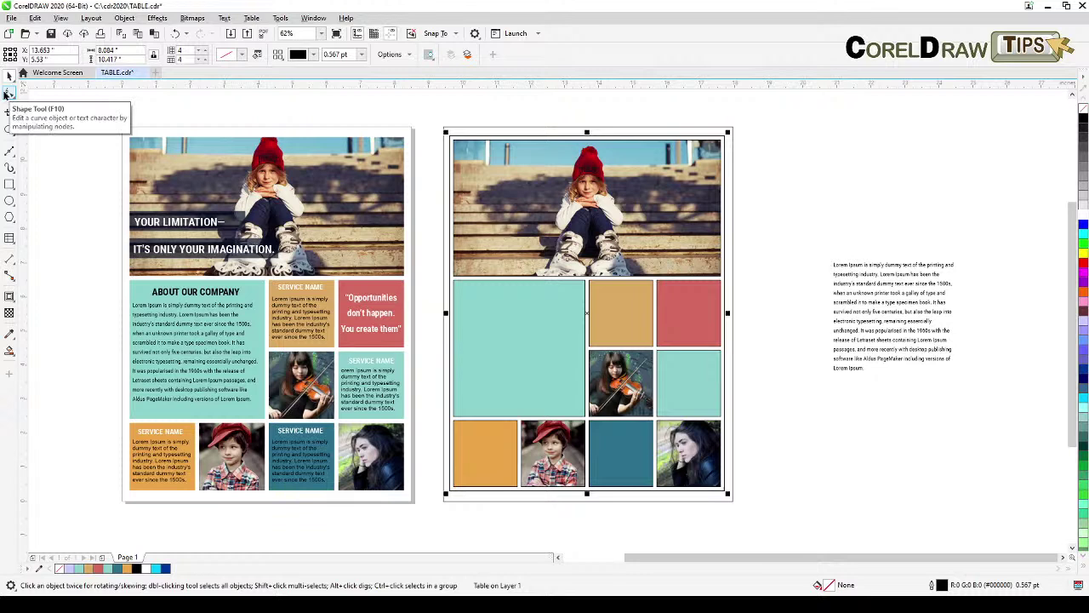
pyautogui.click(10, 94)
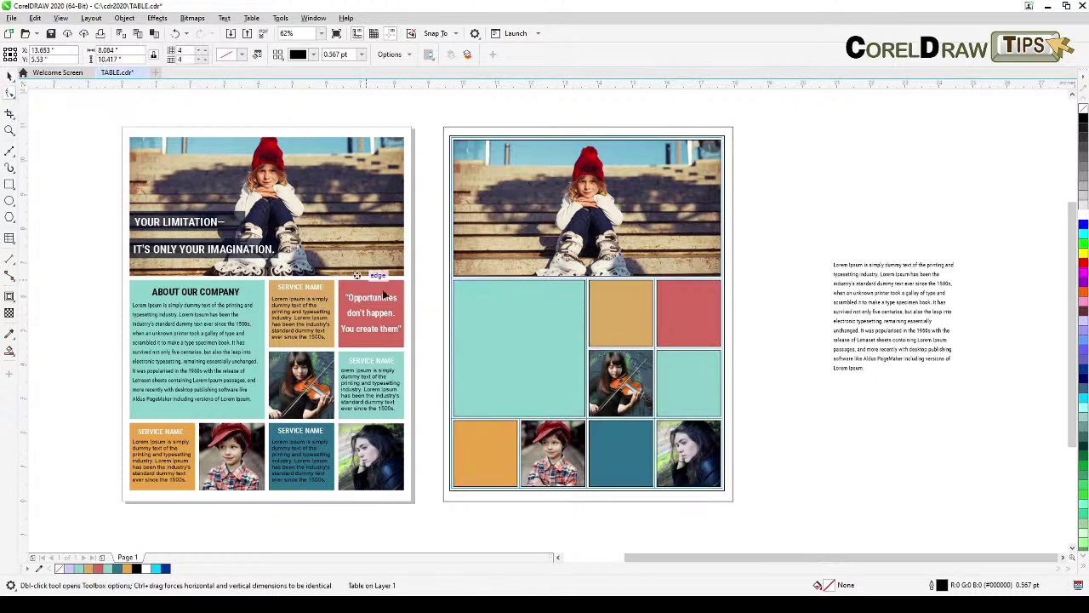
pyautogui.click(490, 319)
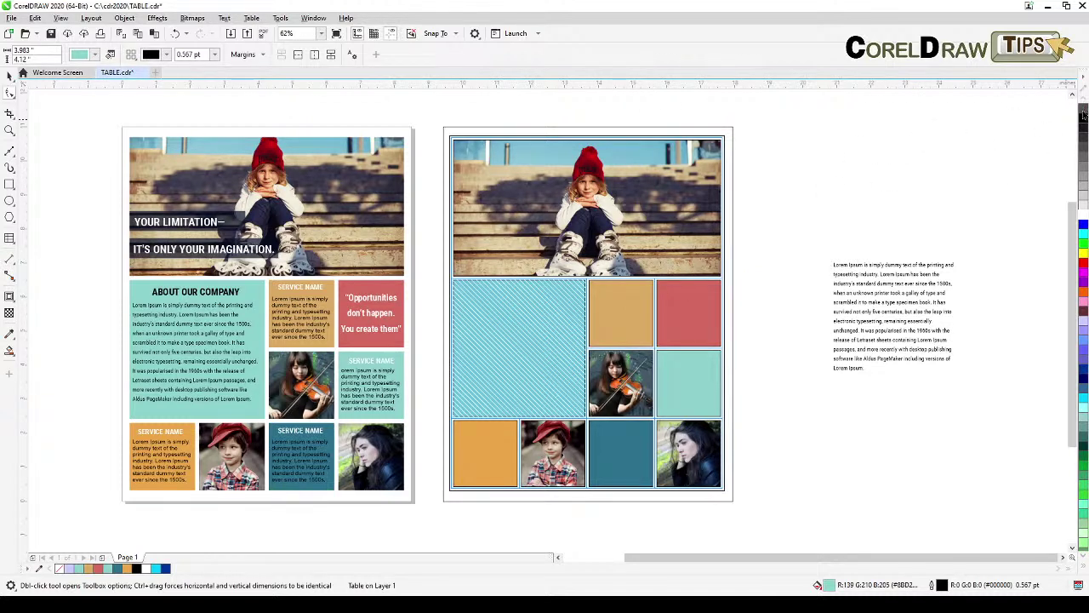
pyautogui.click(642, 311)
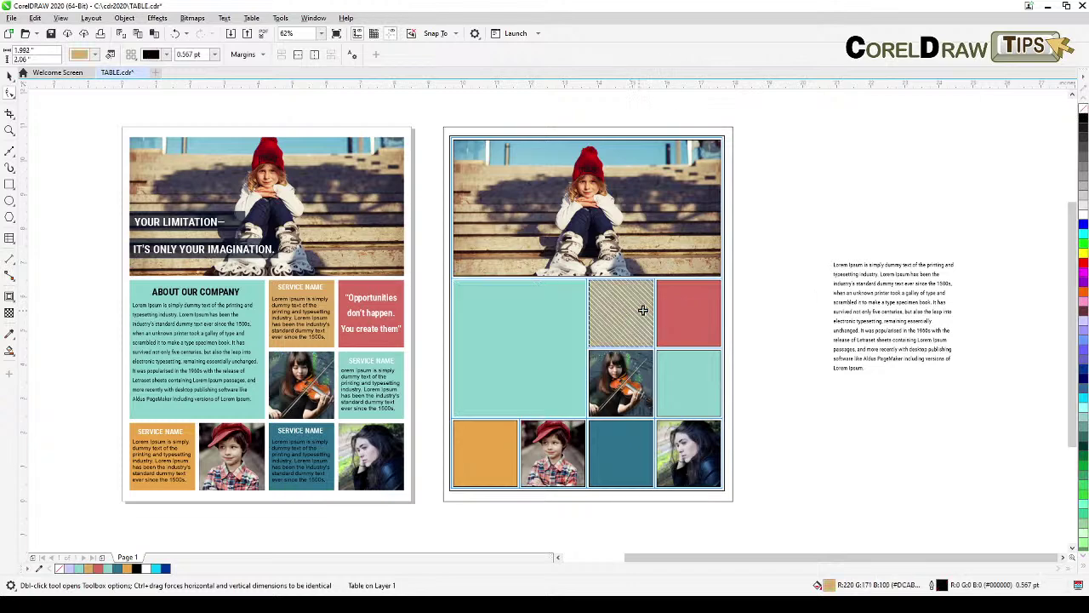
pyautogui.click(696, 310)
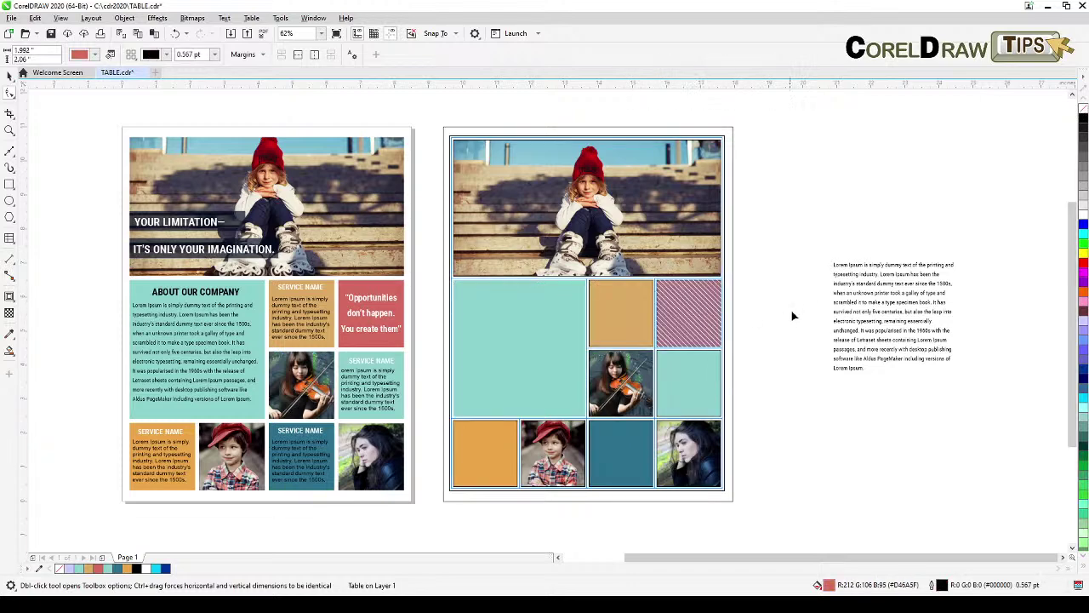
pyautogui.click(619, 321)
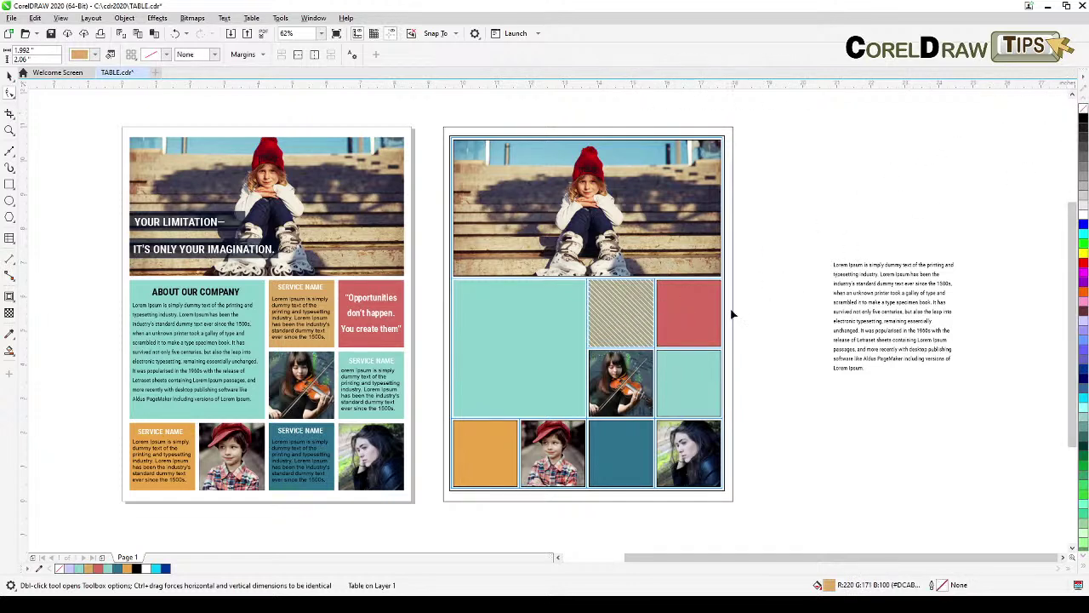
pyautogui.click(678, 323)
pyautogui.click(941, 212)
# Remove the outlines from the small teal cell, the violin photo cell and the dark-haired woman's photo cell.
pyautogui.click(685, 396)
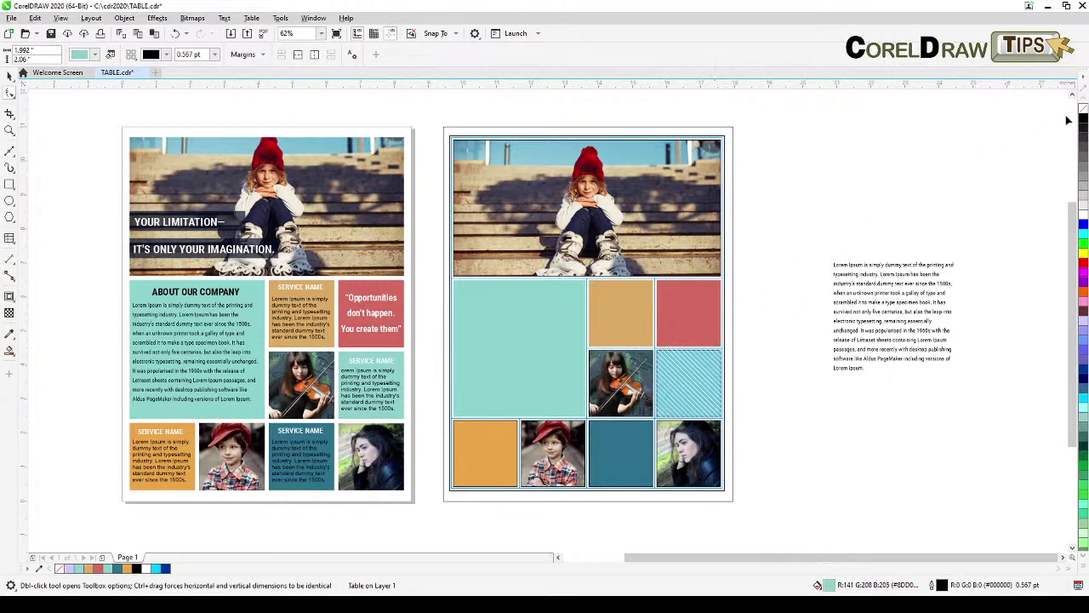
pyautogui.click(911, 214)
pyautogui.click(638, 389)
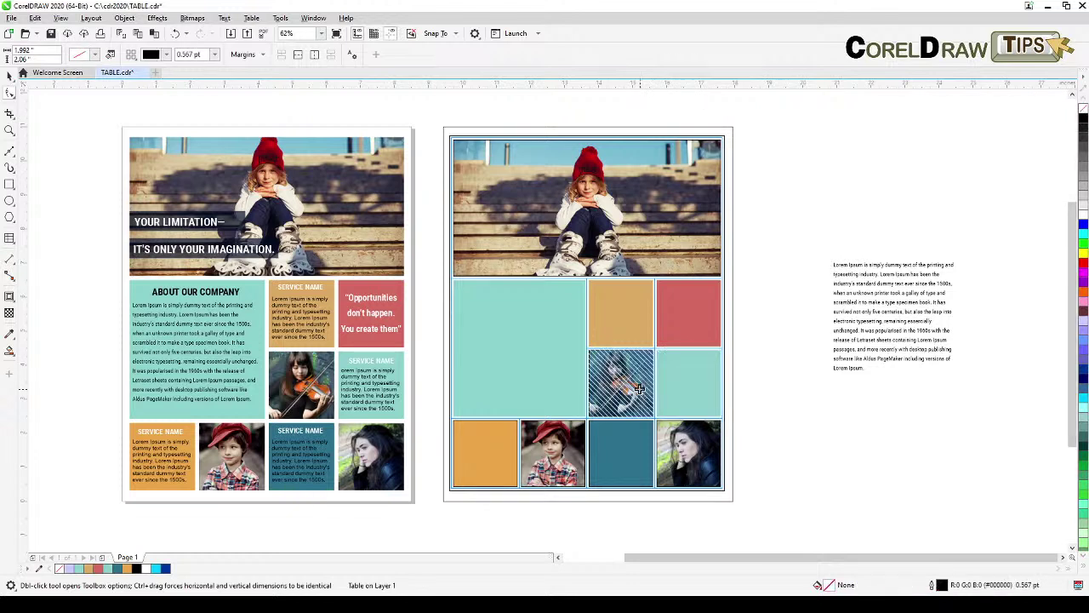
pyautogui.rightClick(1083, 109)
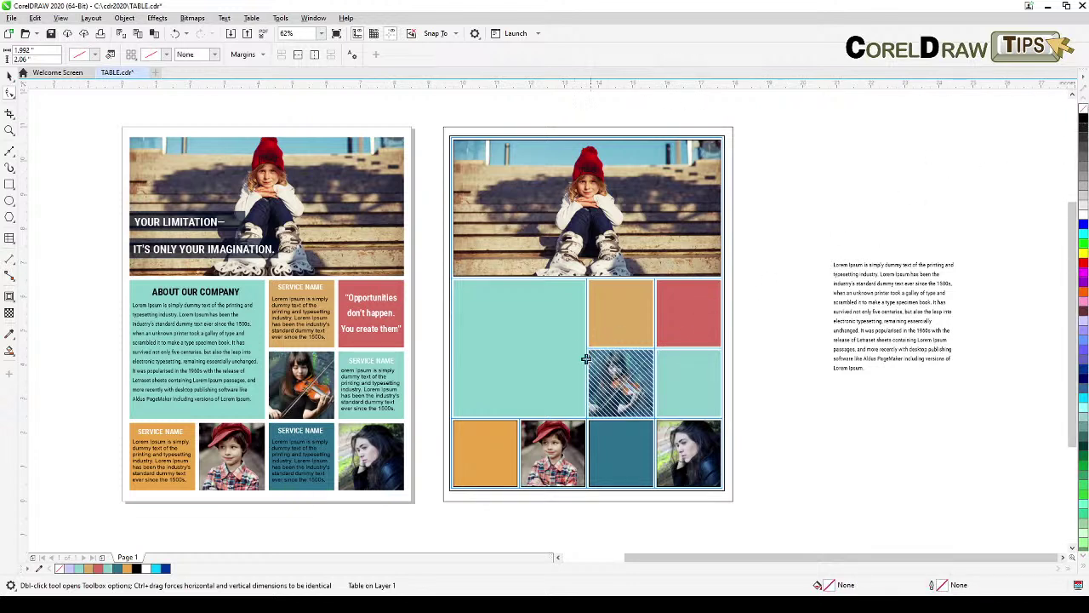
pyautogui.click(669, 457)
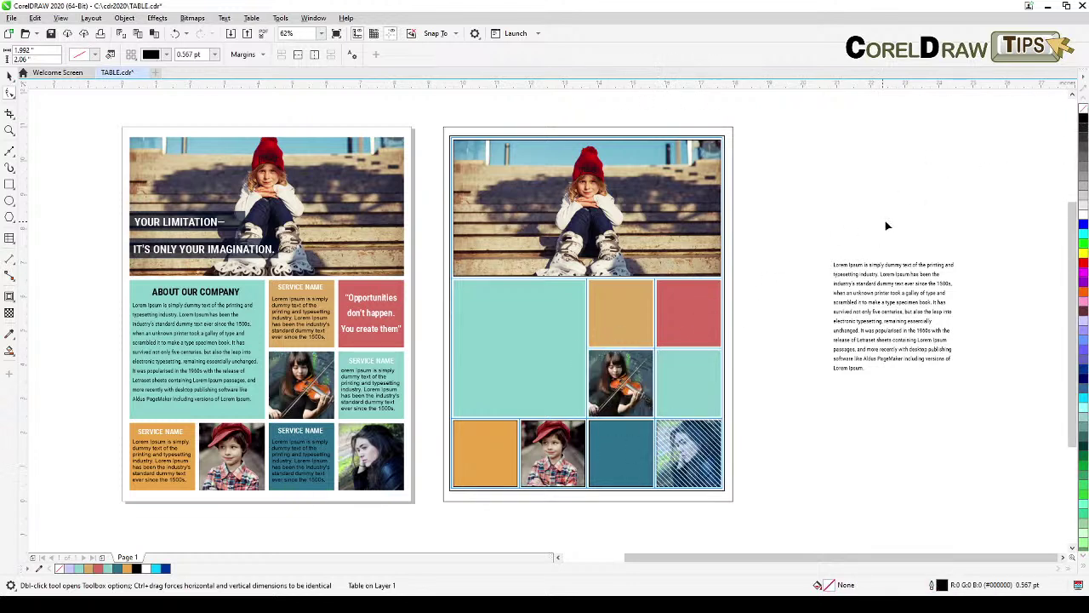
pyautogui.rightClick(1083, 109)
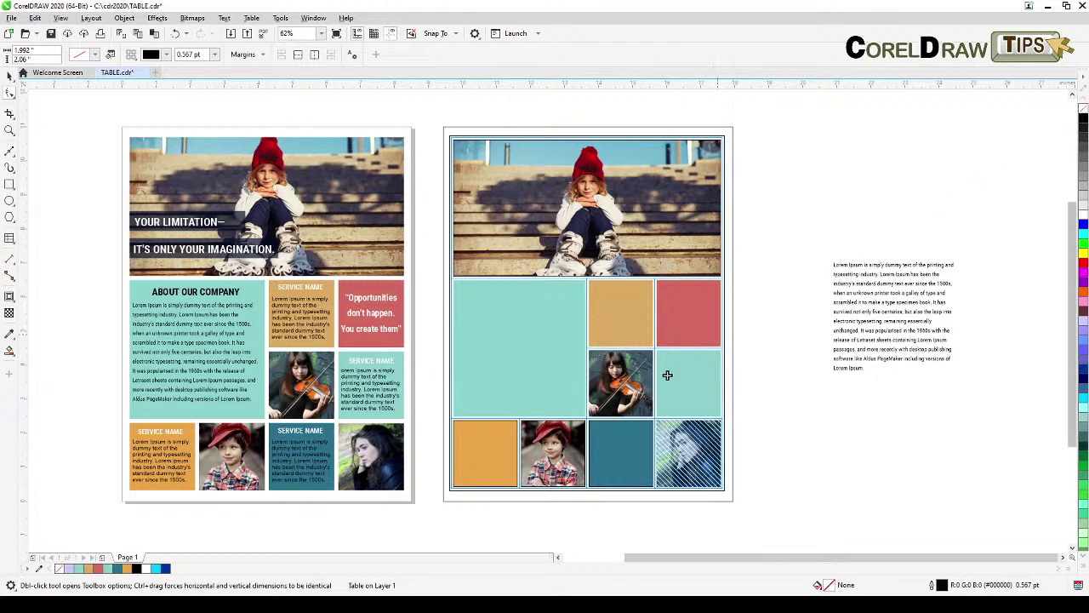
# Remove the outlines from the bottom row's dark blue, boy's photo and orange cells and from the large header photo cell.
pyautogui.click(620, 439)
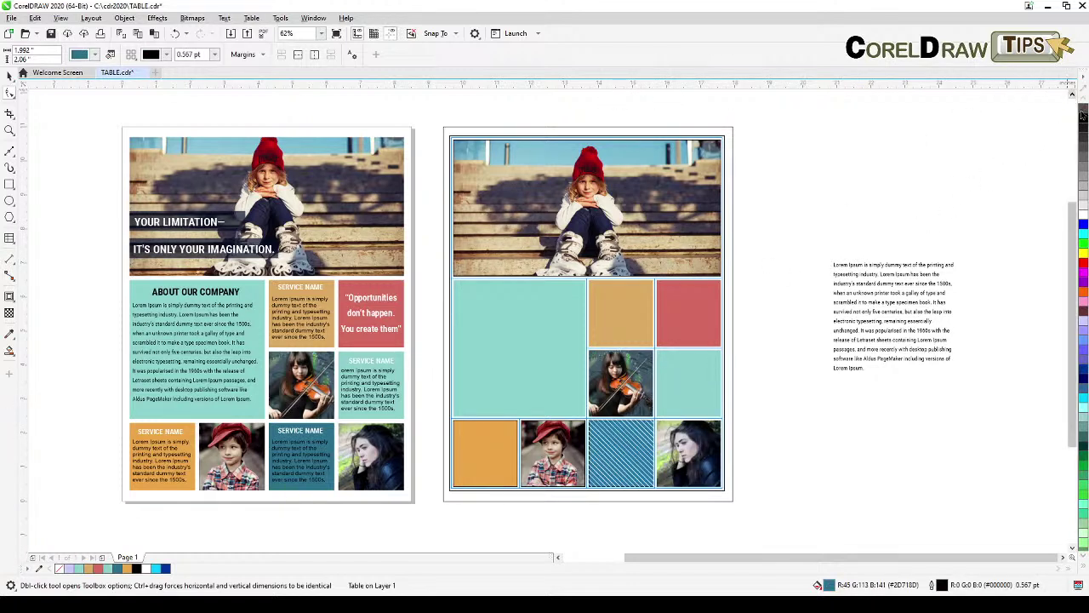
pyautogui.click(540, 462)
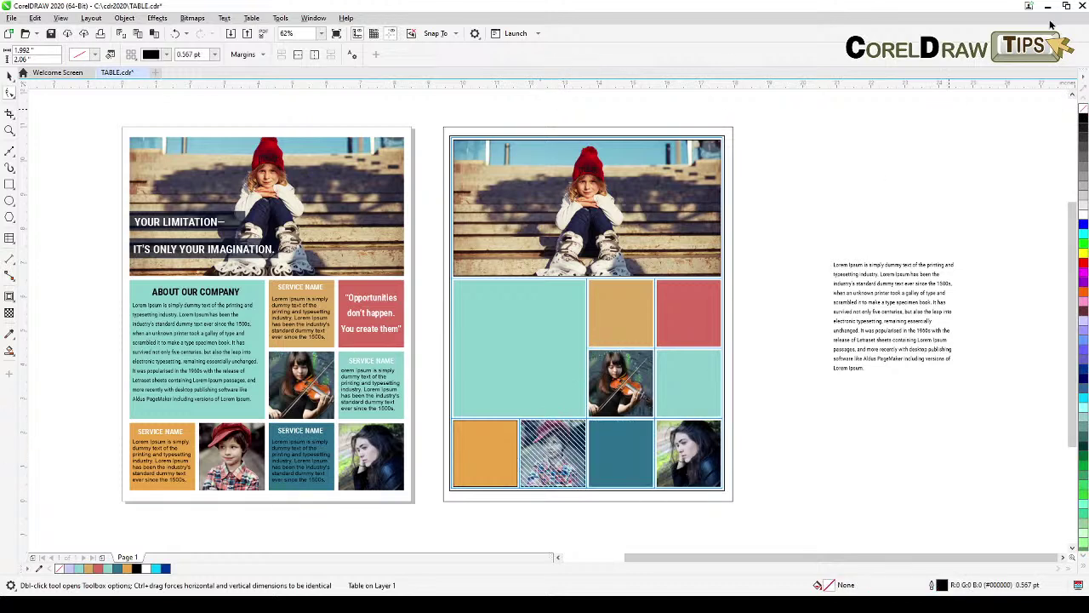
pyautogui.click(522, 359)
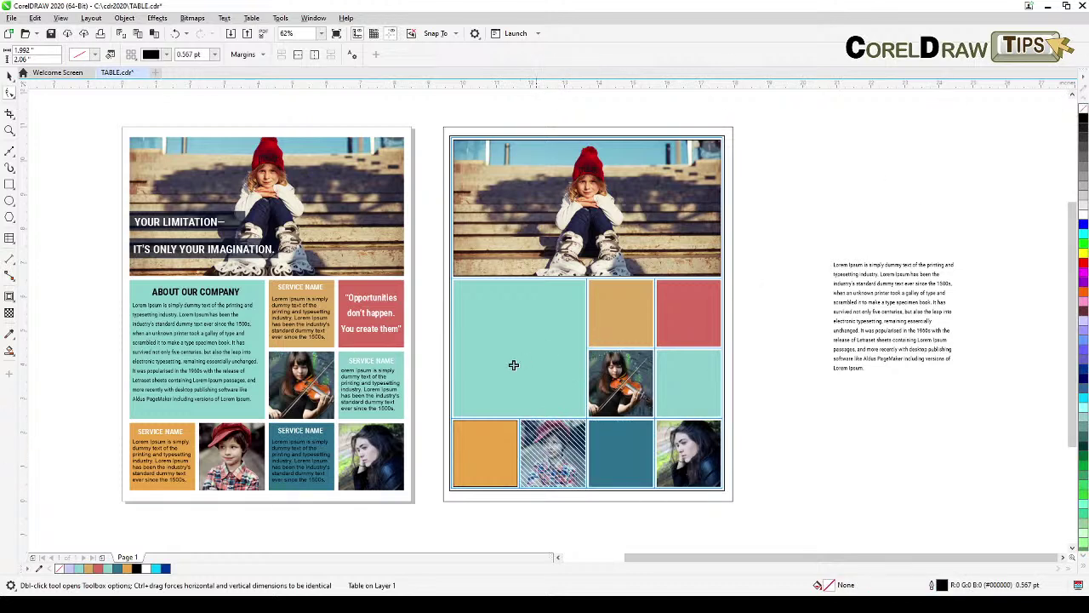
pyautogui.click(477, 451)
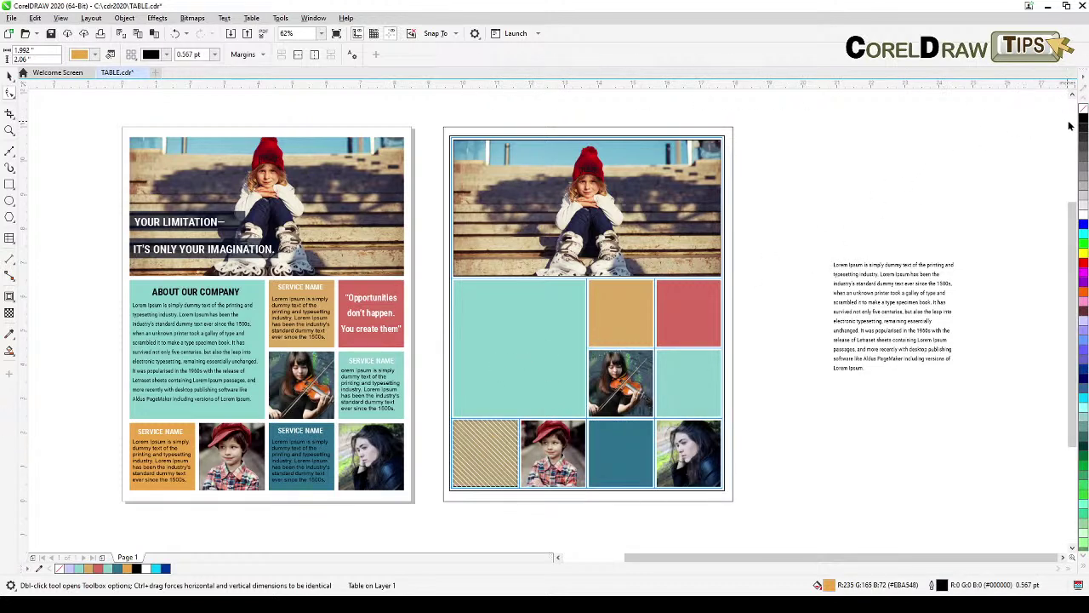
pyautogui.click(523, 237)
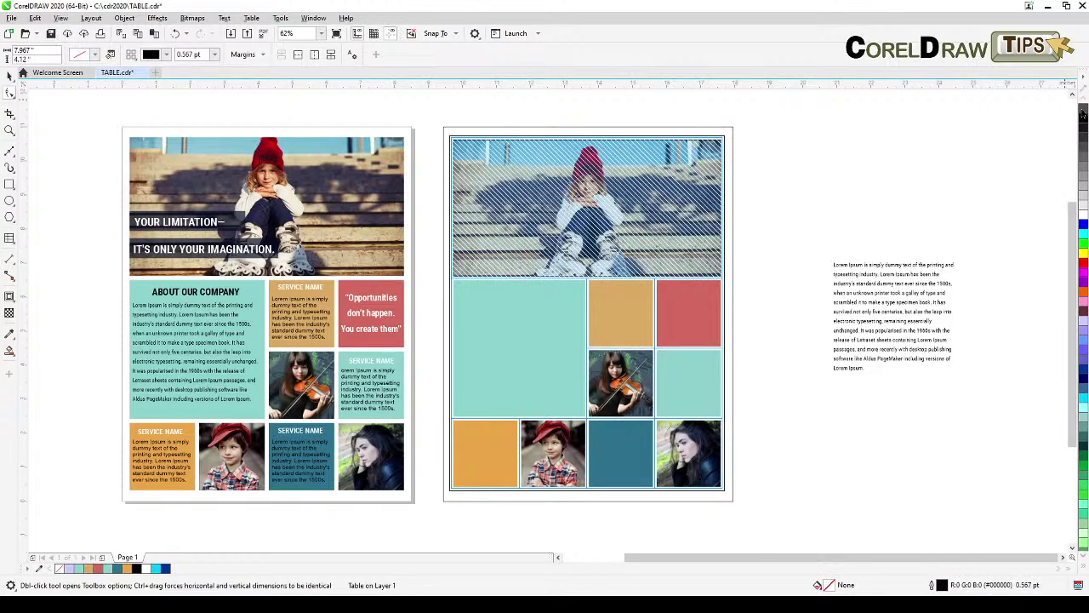
pyautogui.rightClick(1083, 111)
pyautogui.click(825, 196)
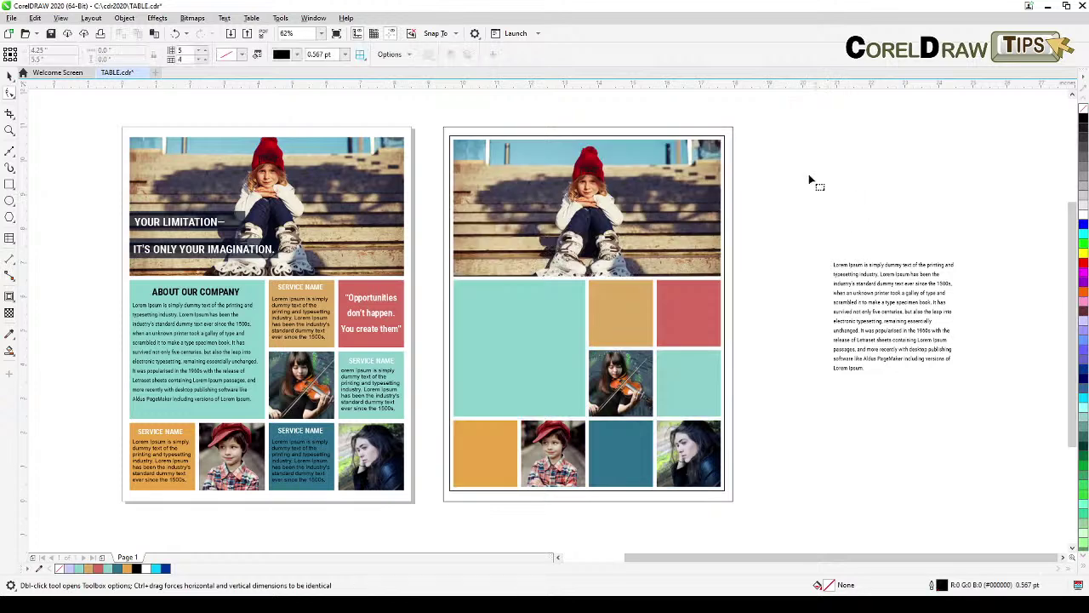
pyautogui.click(593, 142)
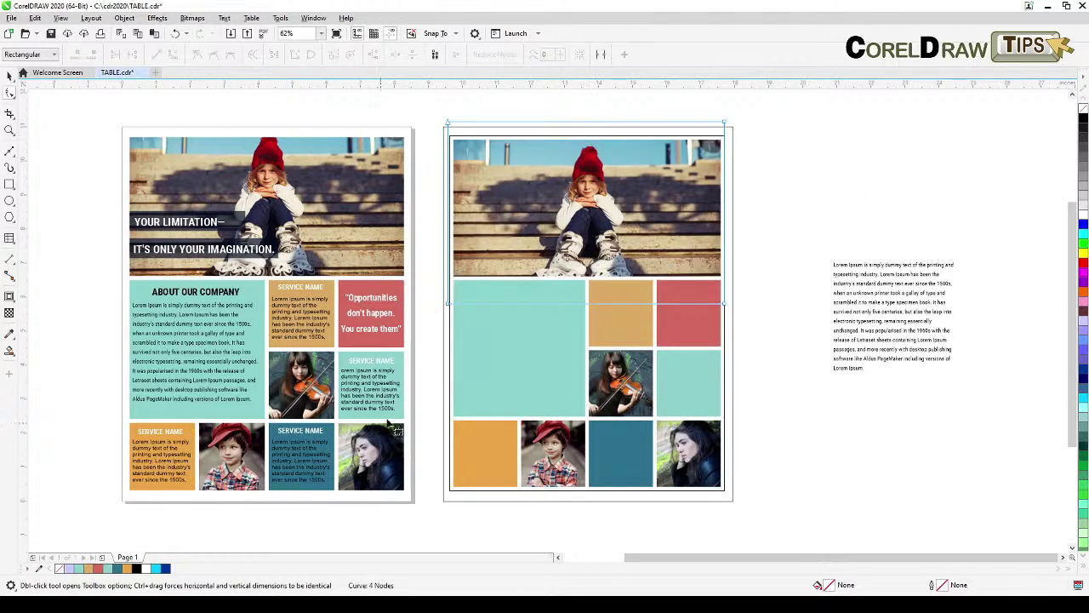
# Remove the black outline around the outer border of the new flyer's table.
pyautogui.click(10, 75)
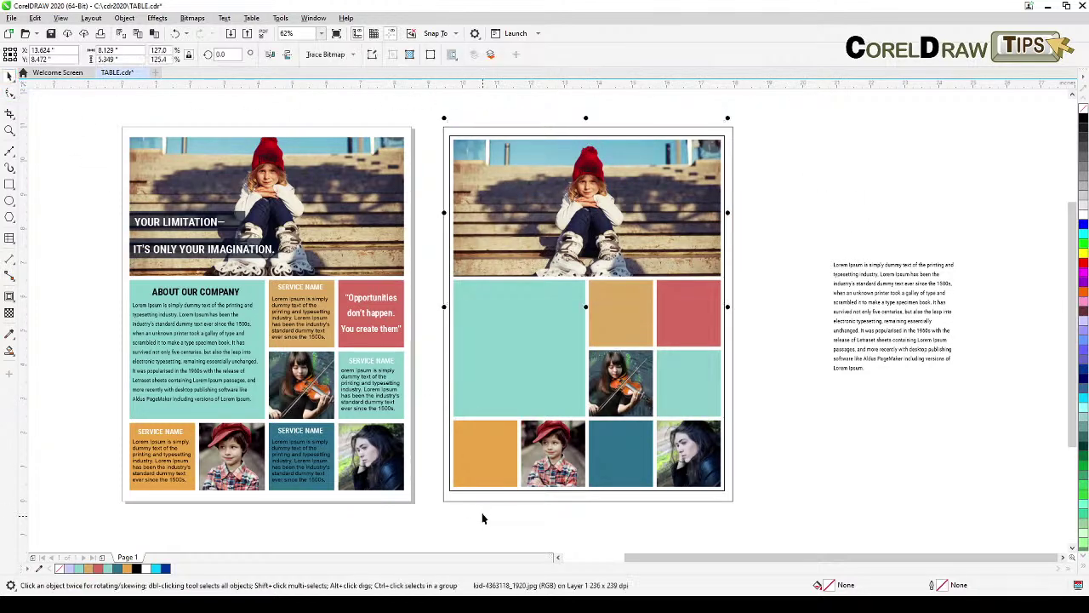
pyautogui.click(463, 493)
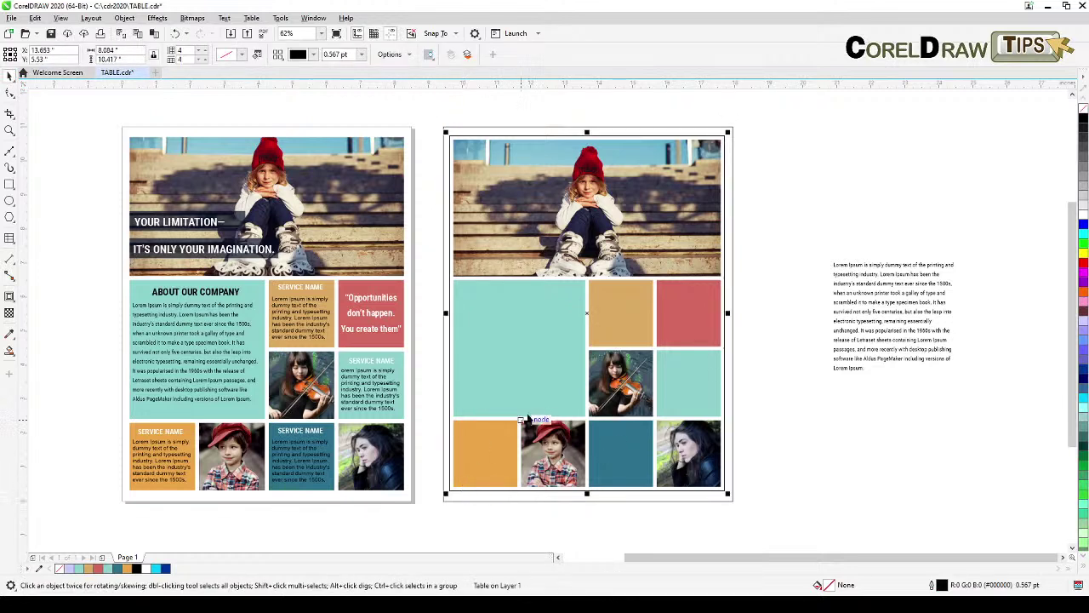
pyautogui.rightClick(1083, 116)
pyautogui.click(740, 457)
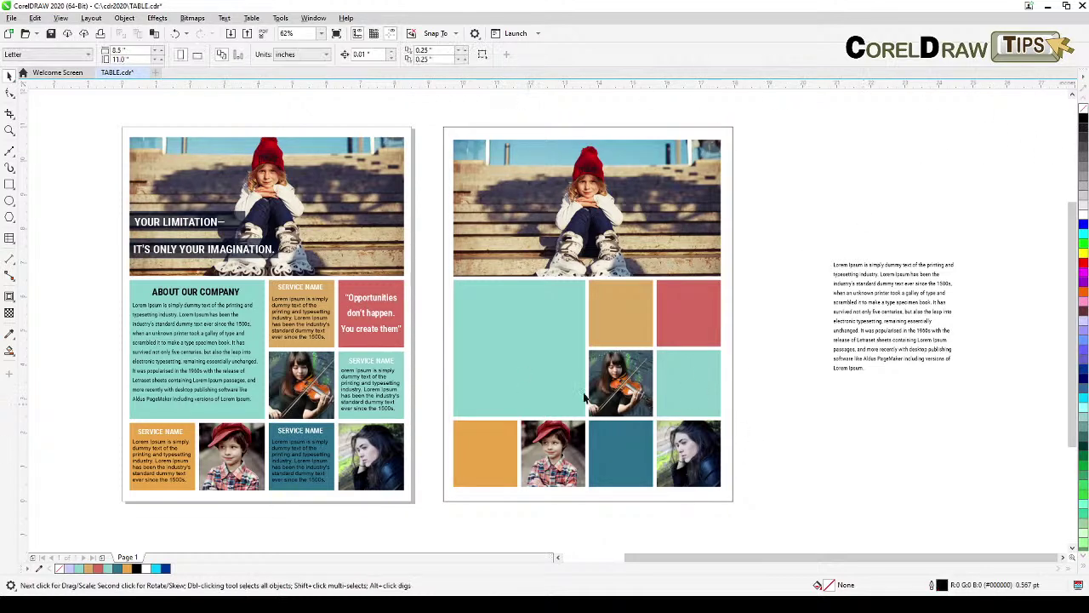
# Copy the full Lorem Ipsum passage from the separate paragraph text beside the flyer, leaving the original unedited.
pyautogui.click(854, 359)
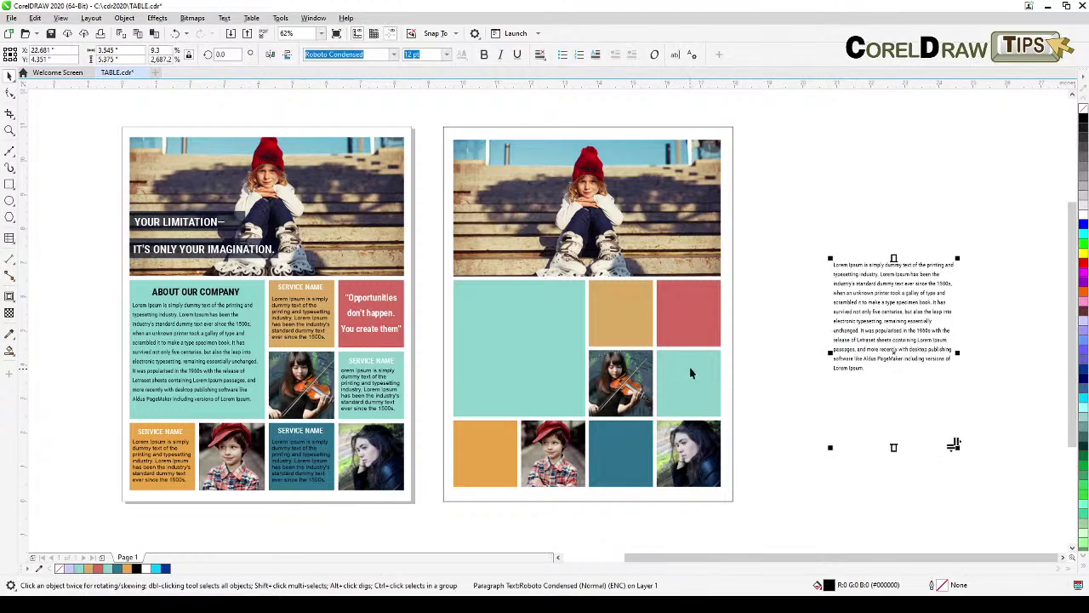
pyautogui.click(675, 55)
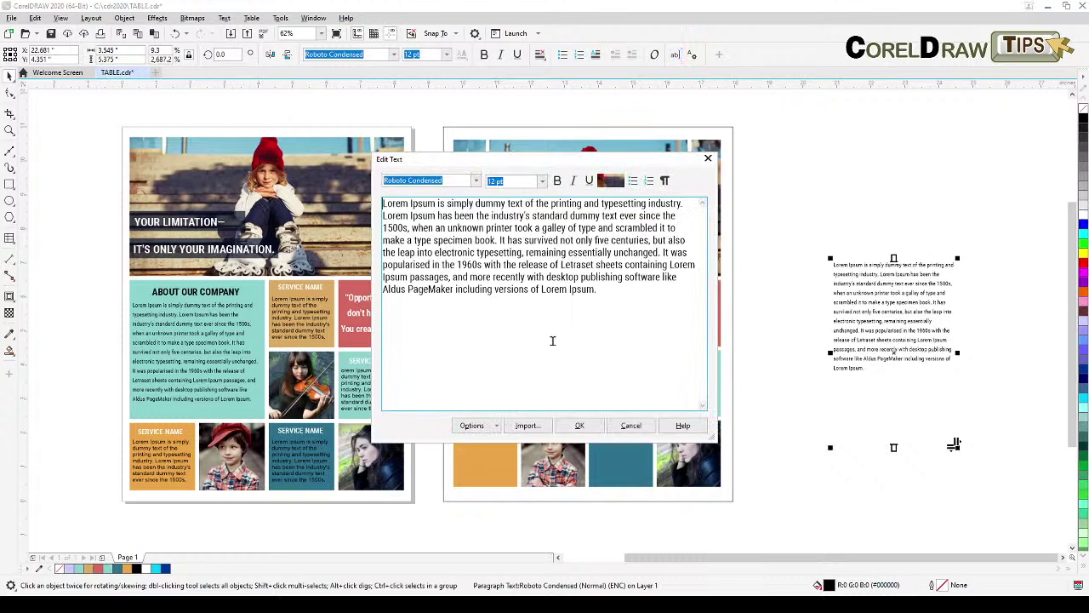
pyautogui.moveTo(677, 277); pyautogui.dragTo(462, 244)
pyautogui.click(627, 309)
pyautogui.moveTo(623, 276); pyautogui.dragTo(481, 264)
pyautogui.click(494, 344)
pyautogui.moveTo(596, 289); pyautogui.dragTo(382, 198)
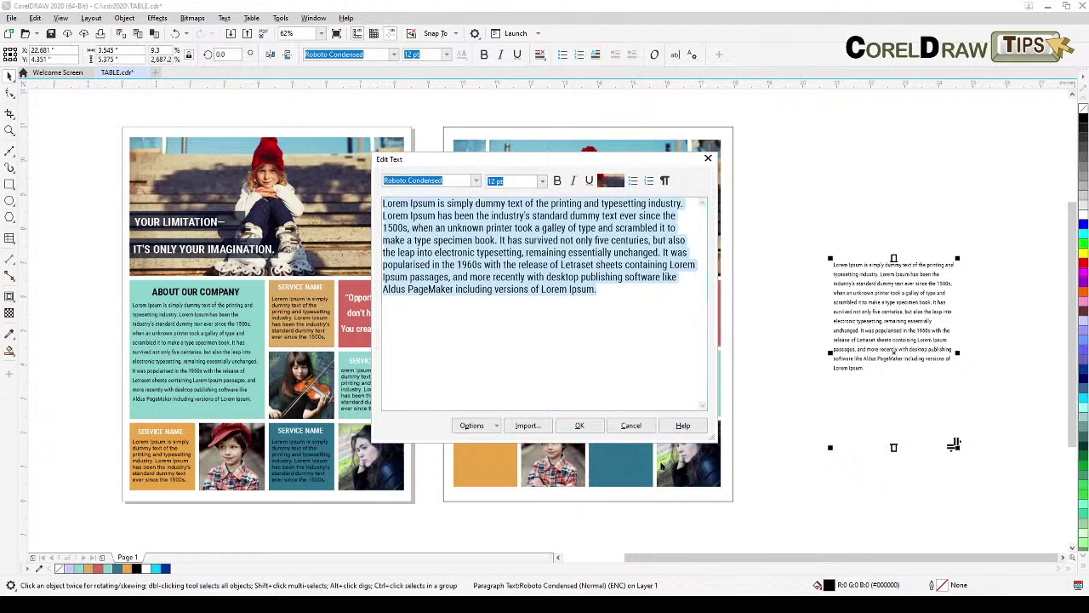
pyautogui.click(631, 425)
pyautogui.click(817, 456)
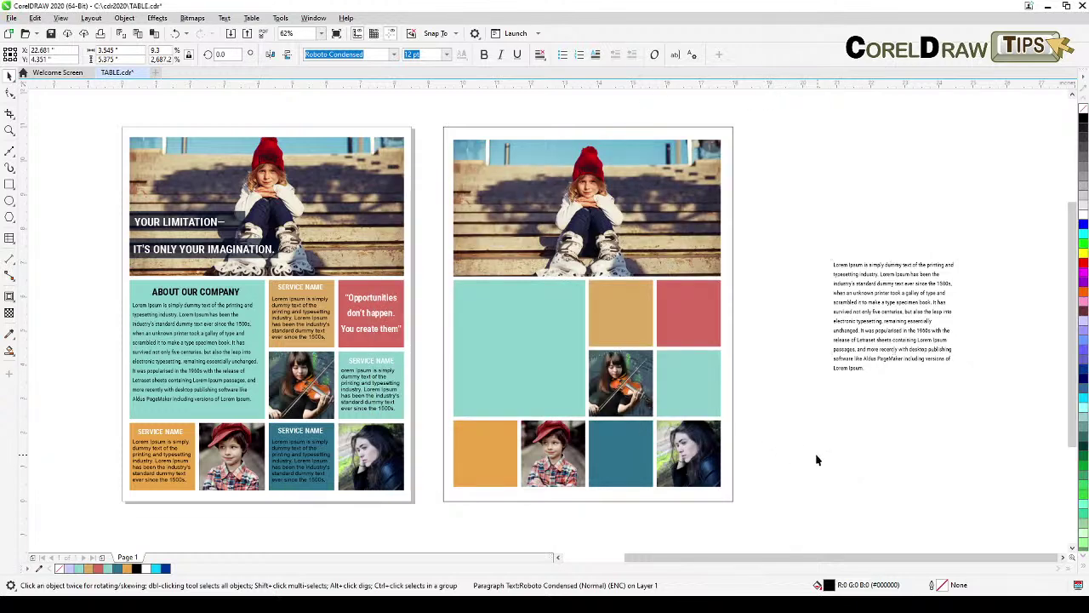
# Paste the copied Lorem Ipsum passage into the new table's large teal cell.
pyautogui.click(12, 241)
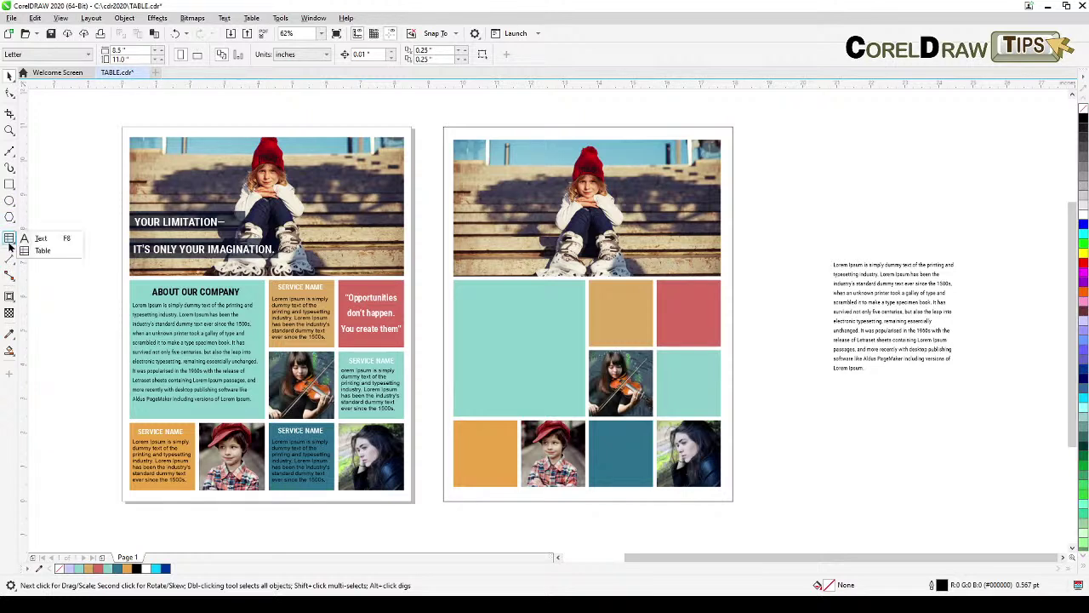
pyautogui.click(38, 237)
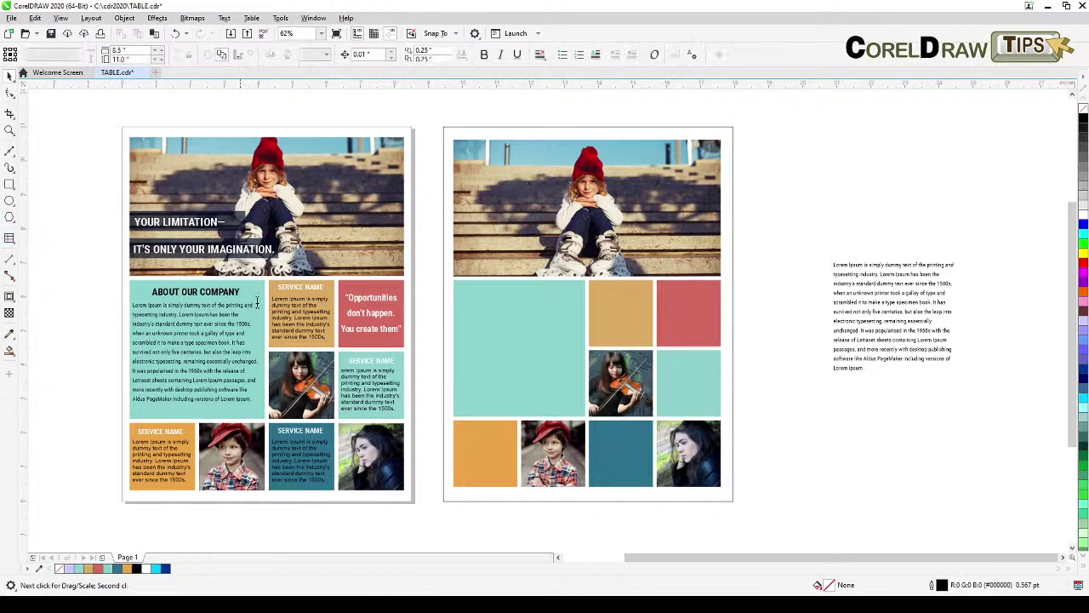
pyautogui.click(455, 288)
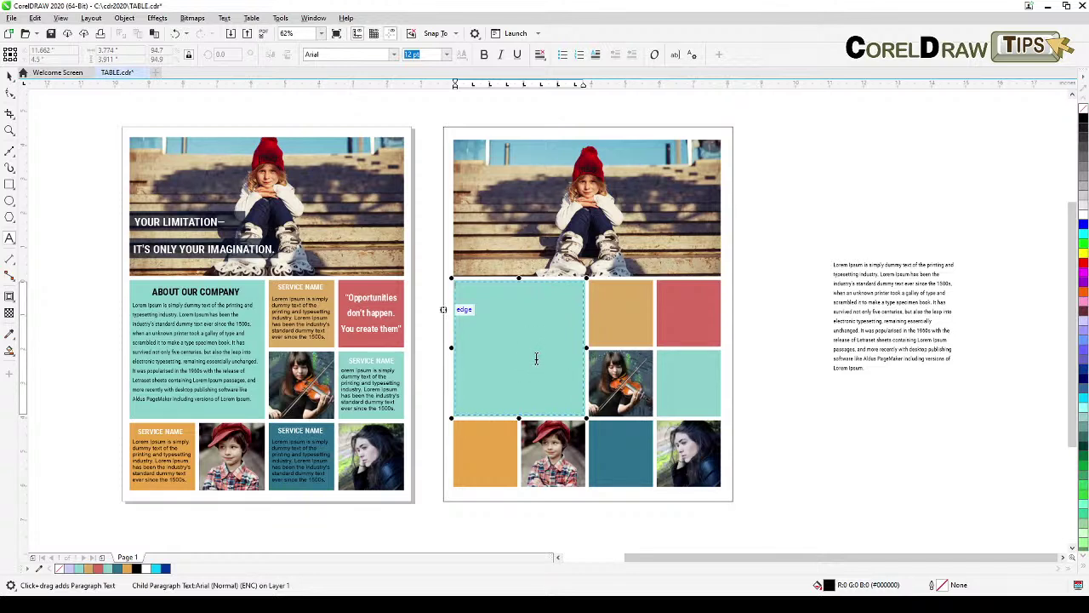
pyautogui.hotkey('ctrl', 'v')
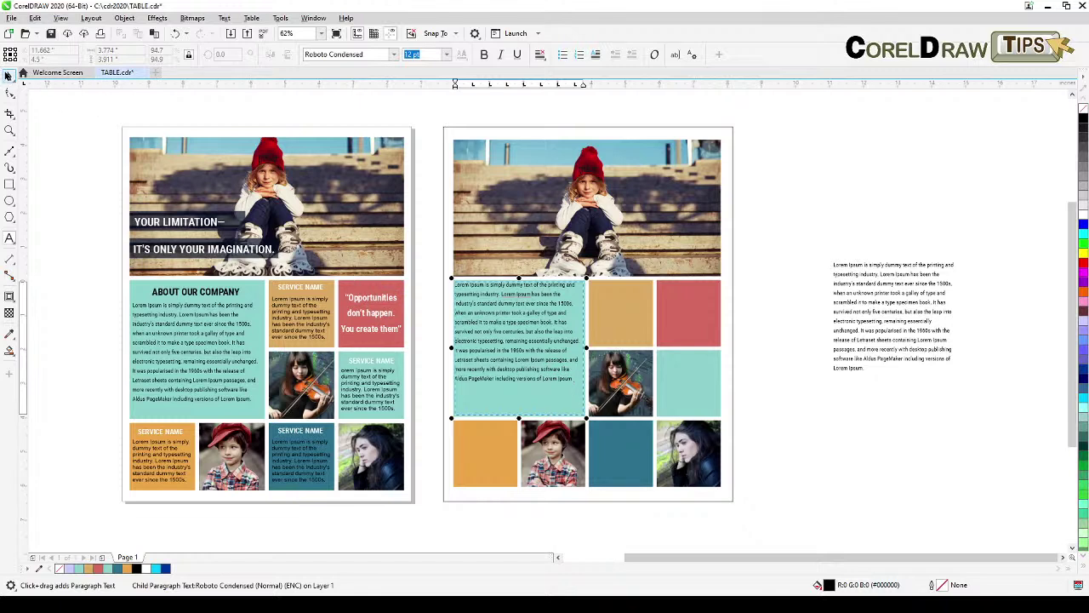
pyautogui.click(7, 76)
pyautogui.click(97, 182)
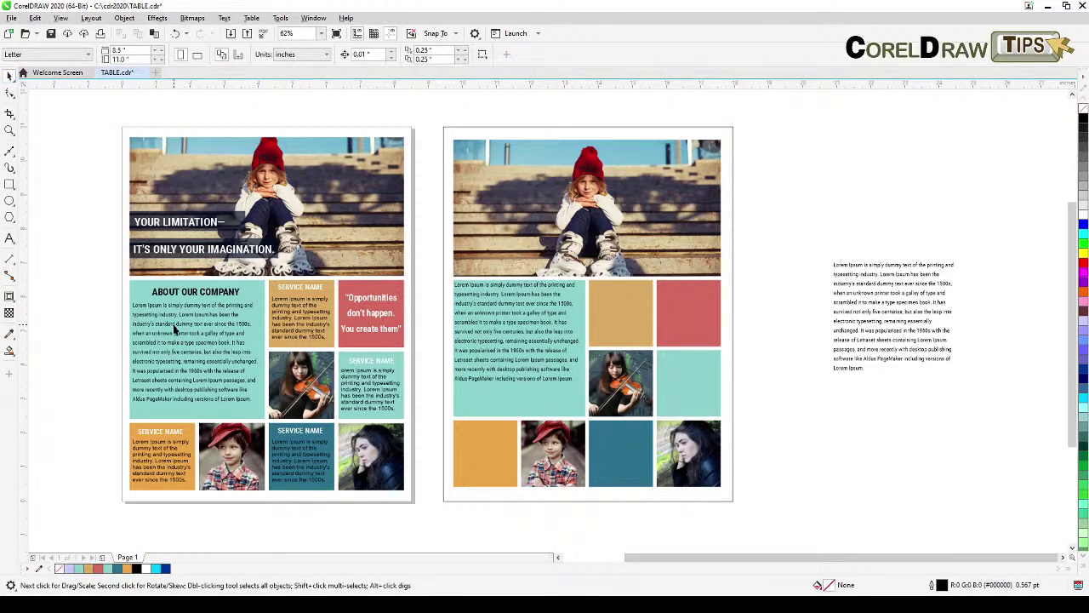
# Set all four margins of the new table's large teal cell to 0.1 inches.
pyautogui.click(492, 417)
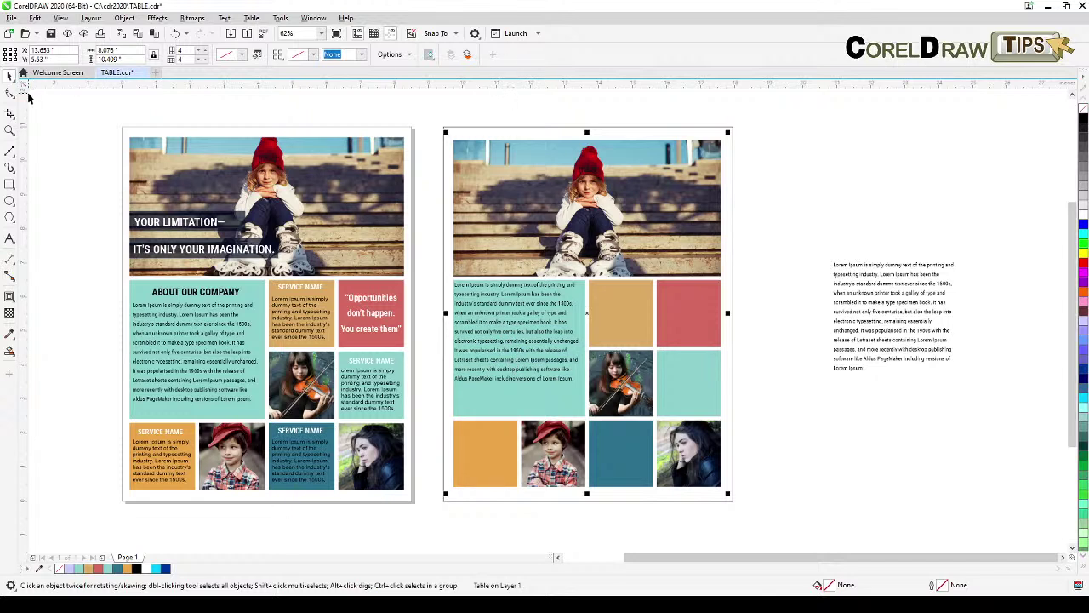
pyautogui.click(10, 94)
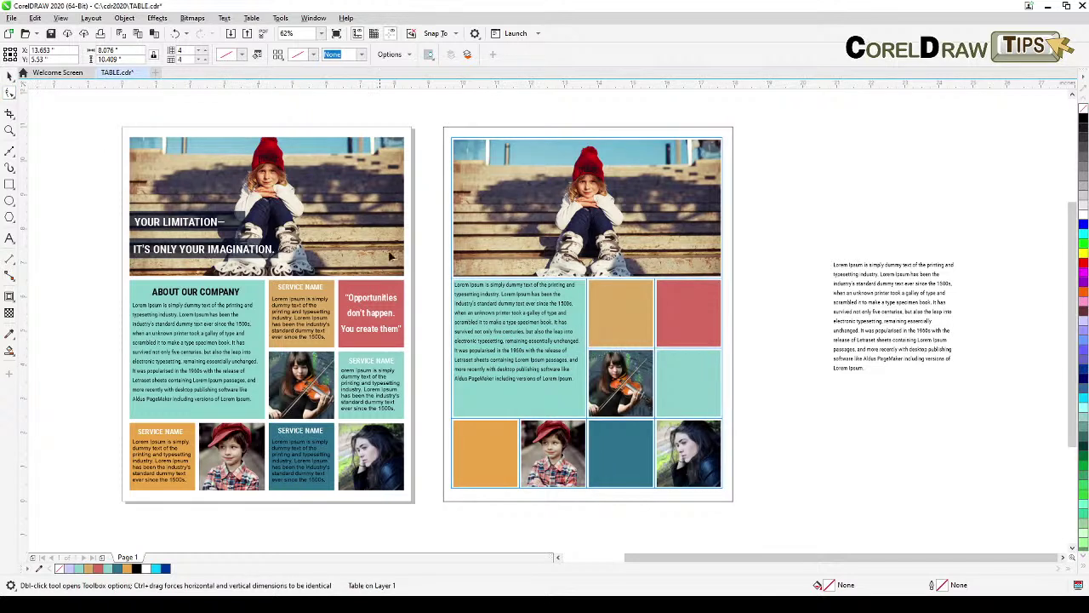
pyautogui.click(485, 362)
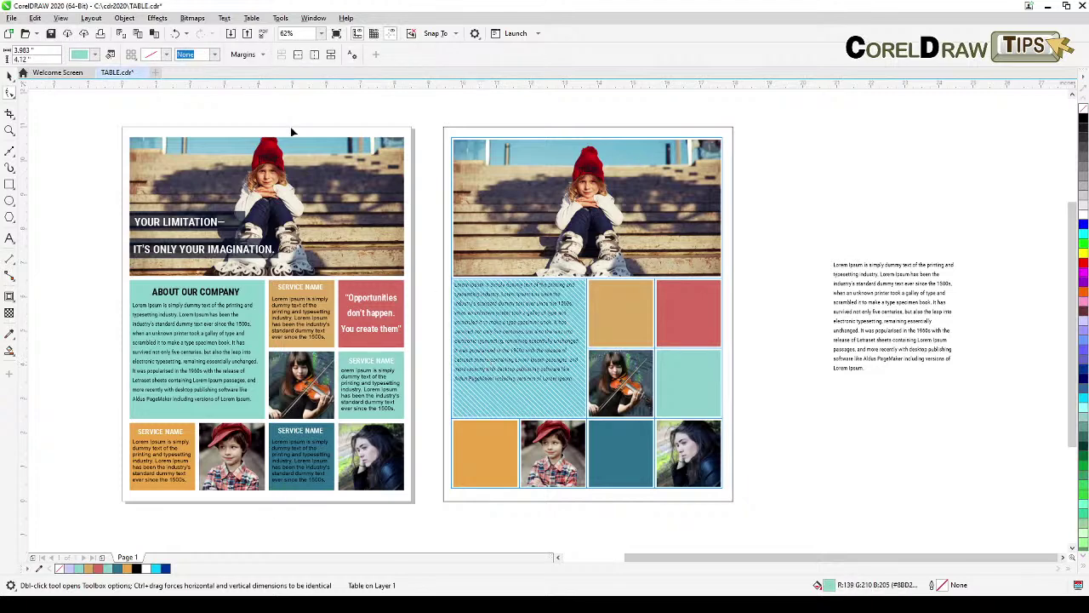
pyautogui.click(258, 54)
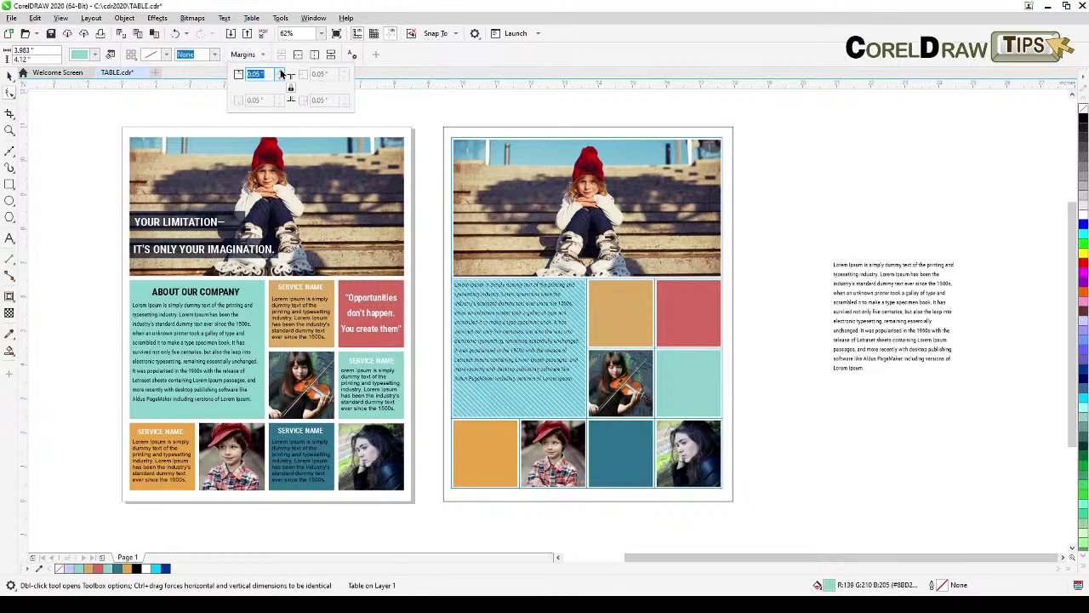
pyautogui.click(282, 74)
pyautogui.click(281, 74)
pyautogui.click(281, 75)
pyautogui.click(281, 74)
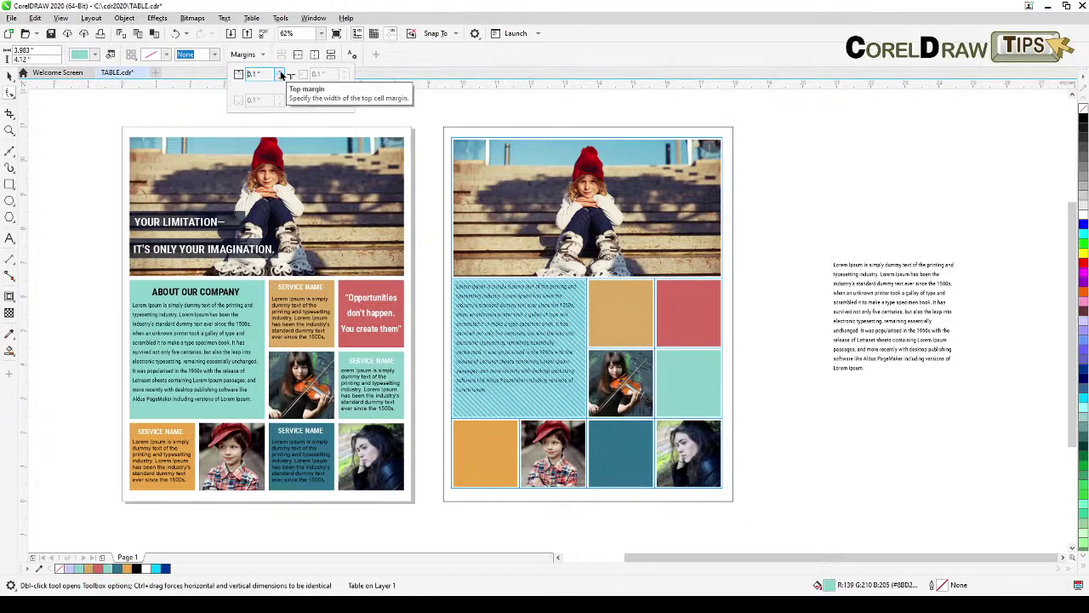
pyautogui.click(11, 77)
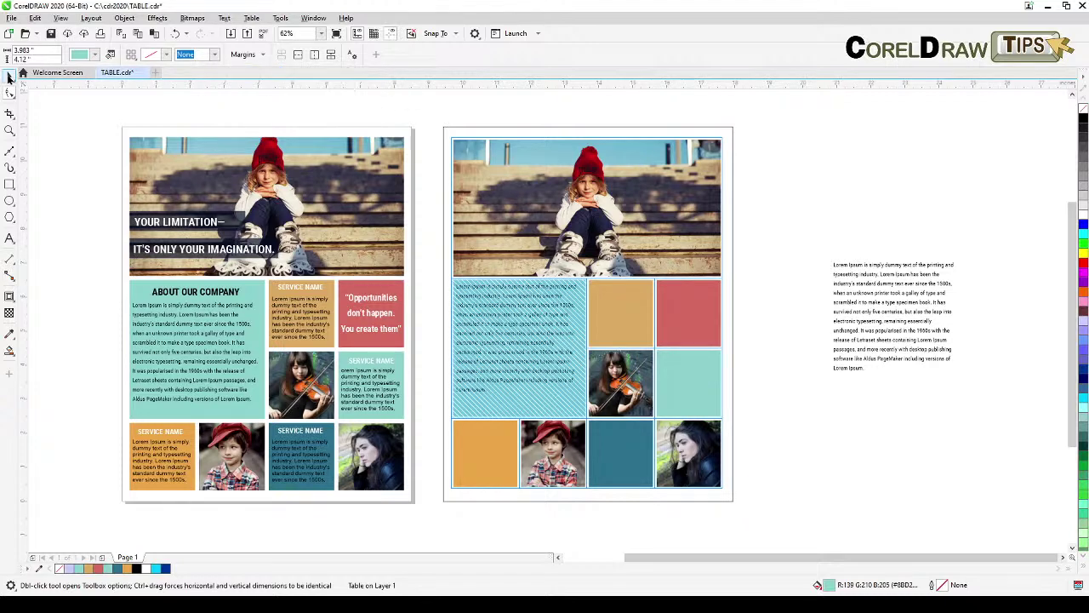
pyautogui.click(11, 77)
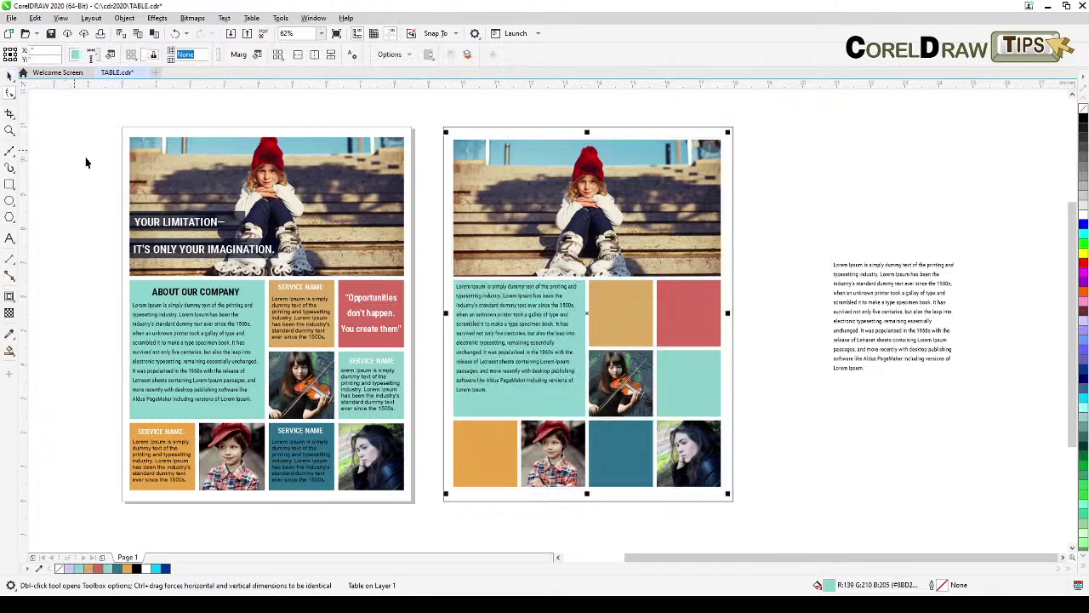
pyautogui.click(781, 316)
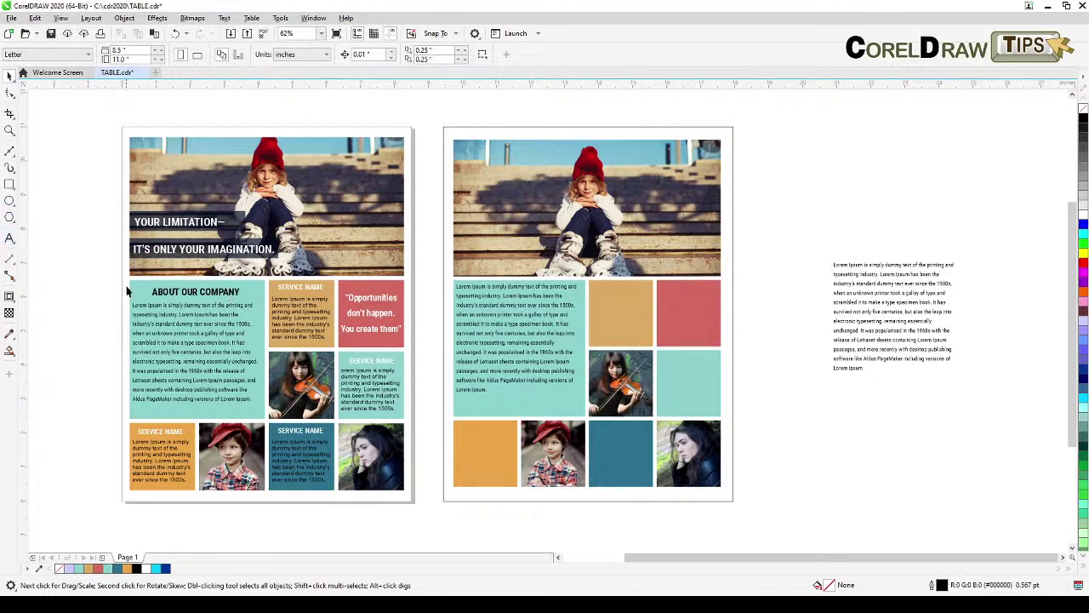
# Insert two blank lines above the Lorem Ipsum text in the large teal cell to make room for a heading.
pyautogui.click(11, 239)
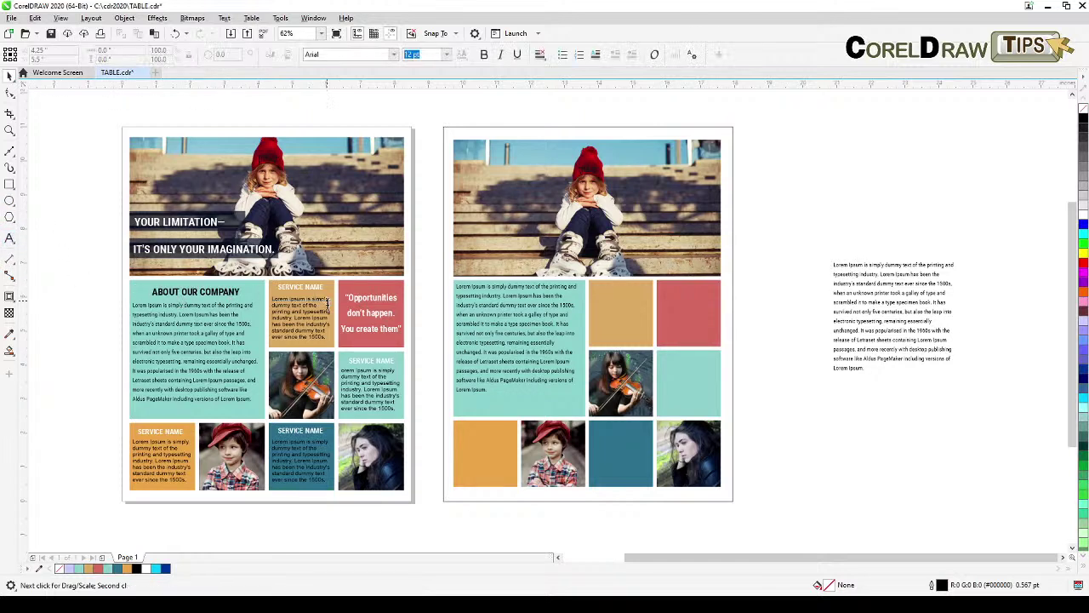
pyautogui.click(473, 288)
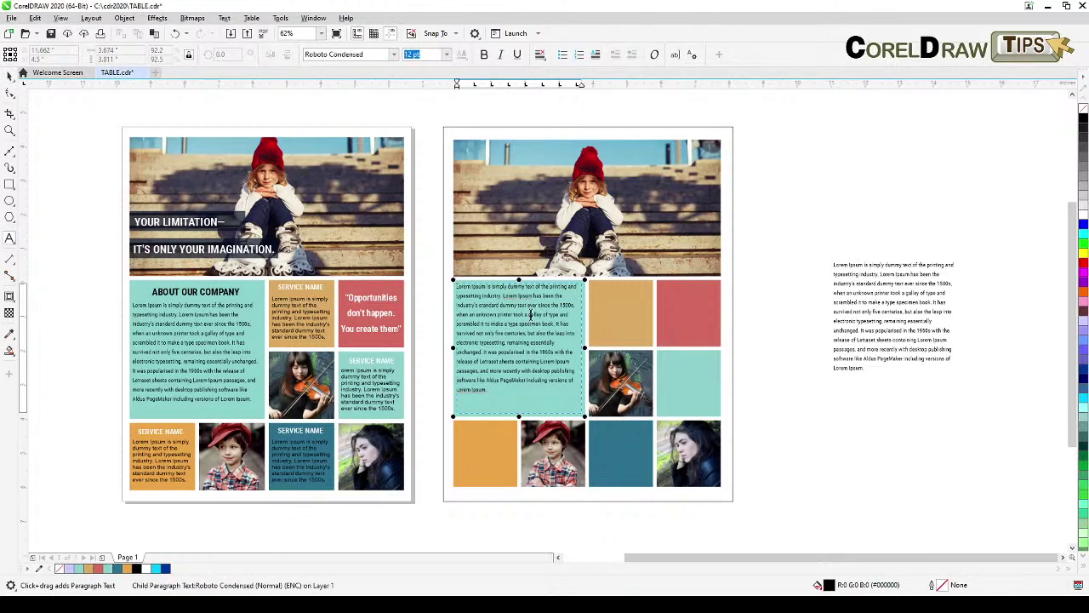
pyautogui.press('Return')
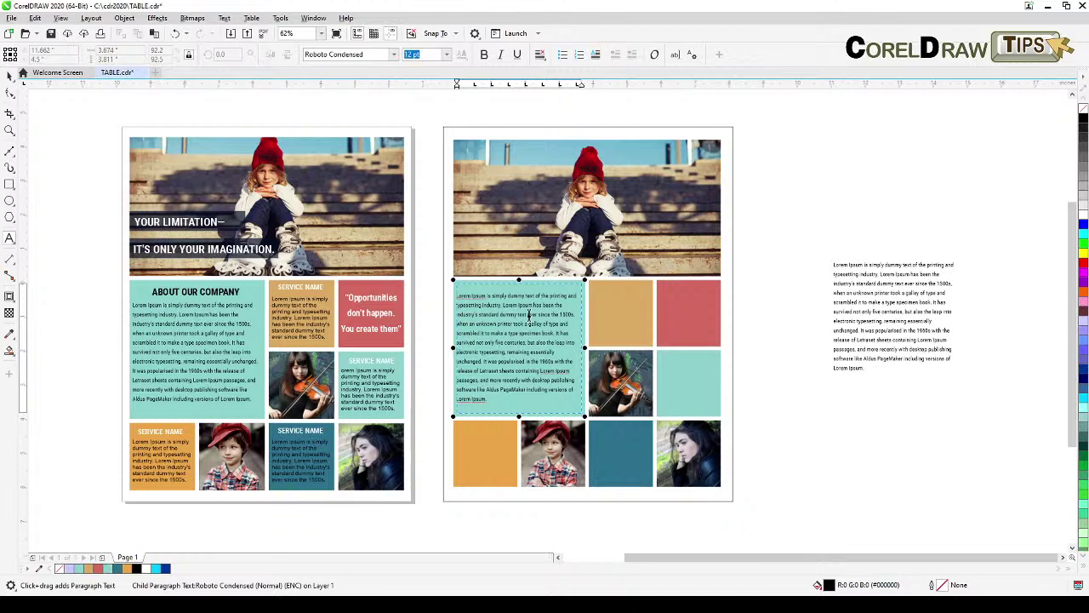
pyautogui.press('Return')
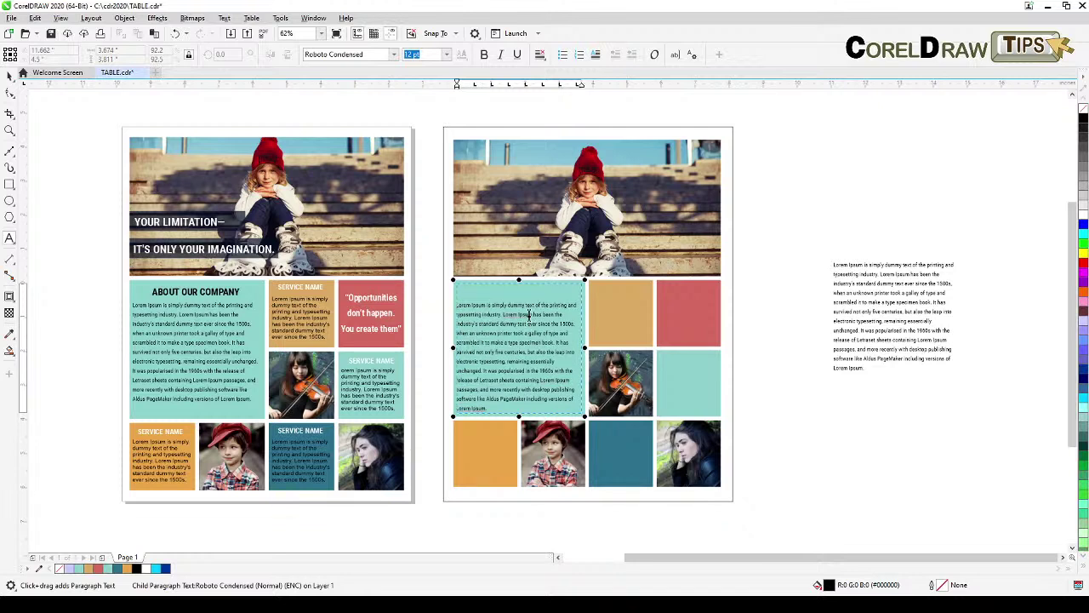
pyautogui.click(10, 76)
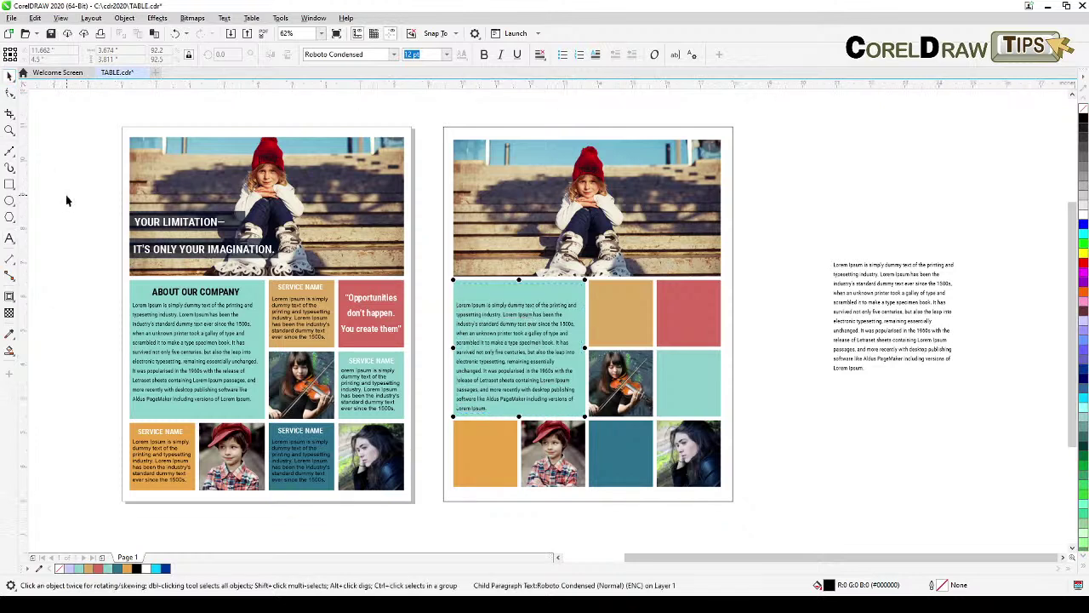
pyautogui.click(66, 200)
pyautogui.doubleClick(195, 298)
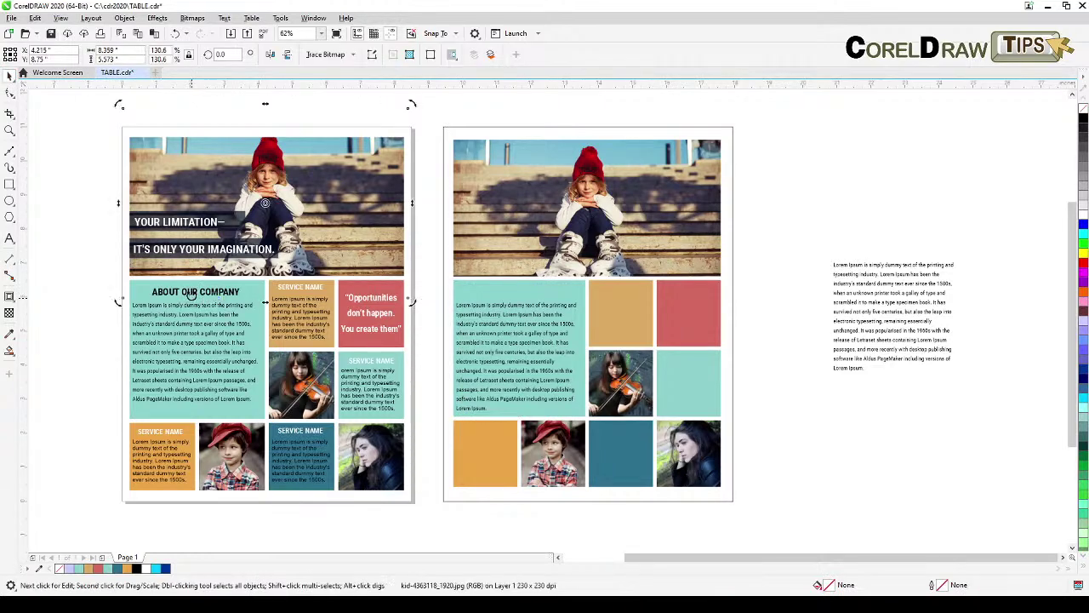
pyautogui.click(81, 289)
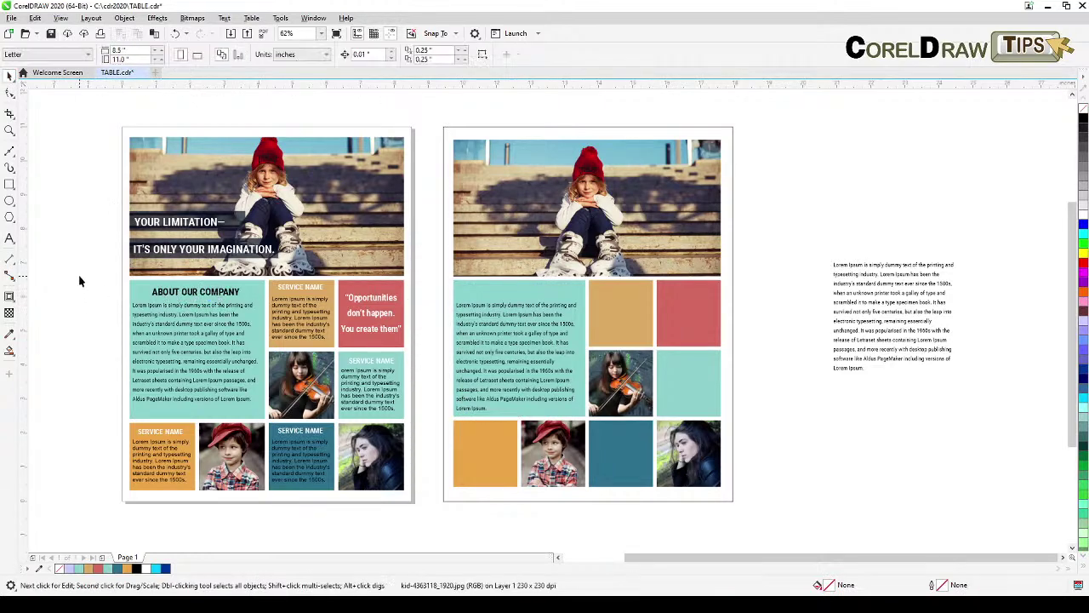
pyautogui.click(230, 301)
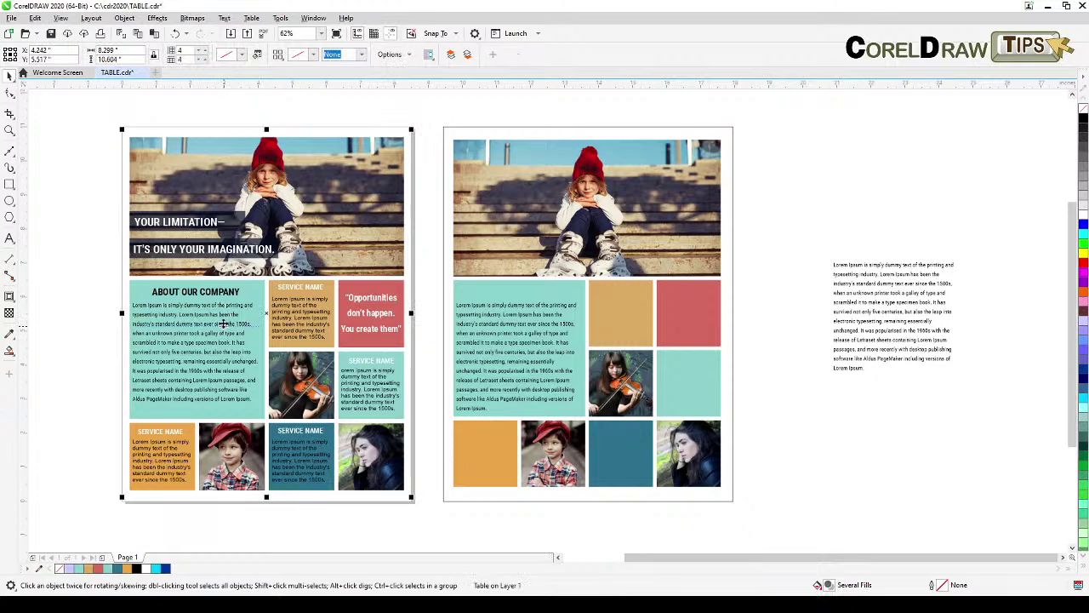
pyautogui.click(10, 96)
pyautogui.click(201, 373)
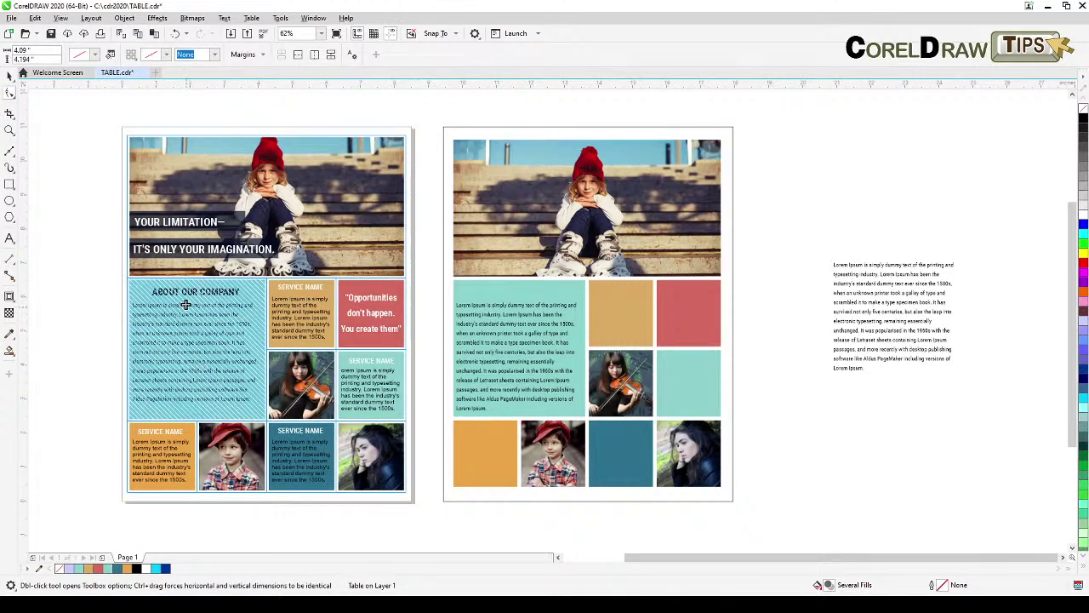
pyautogui.click(9, 75)
pyautogui.click(77, 222)
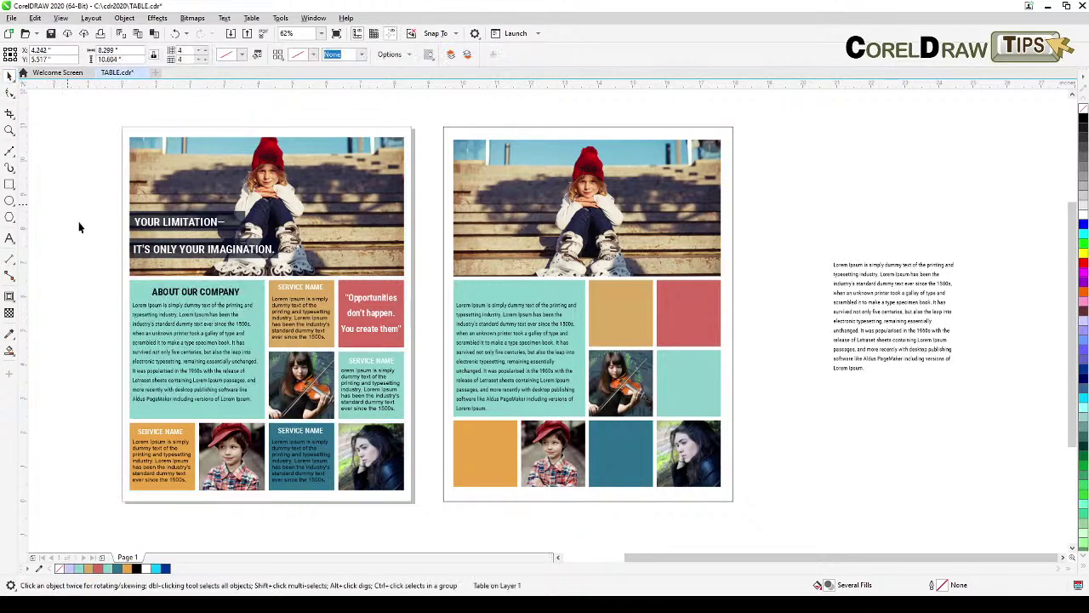
# Copy the reference flyer's SERVICE NAME heading into the bottom-row orange cell and above the large teal cell's text, coloring the teal cell's copy black.
pyautogui.click(150, 433)
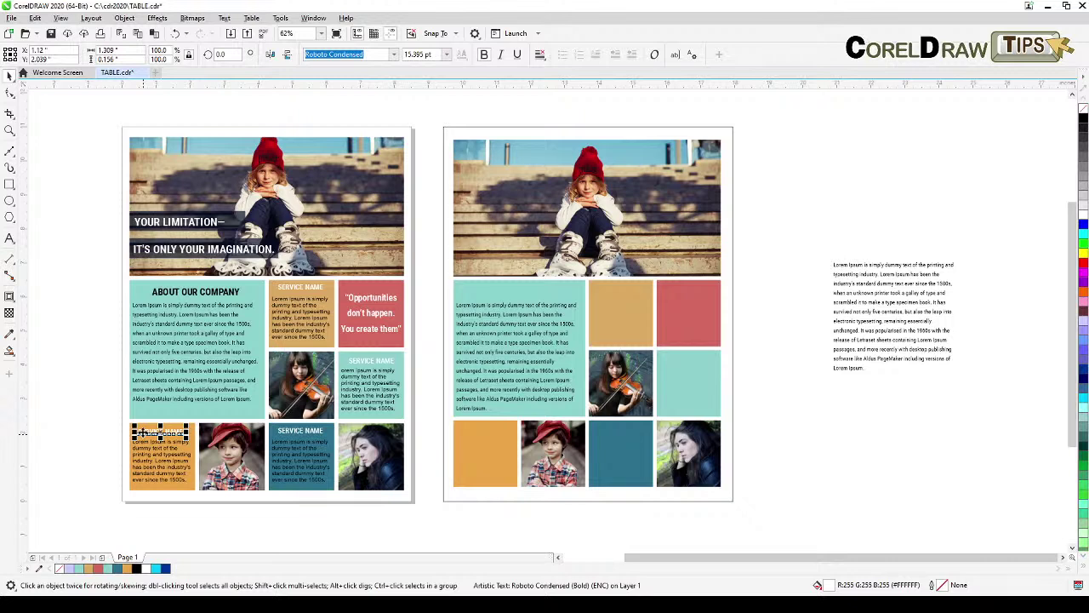
pyautogui.moveTo(150, 433); pyautogui.dragTo(478, 434)
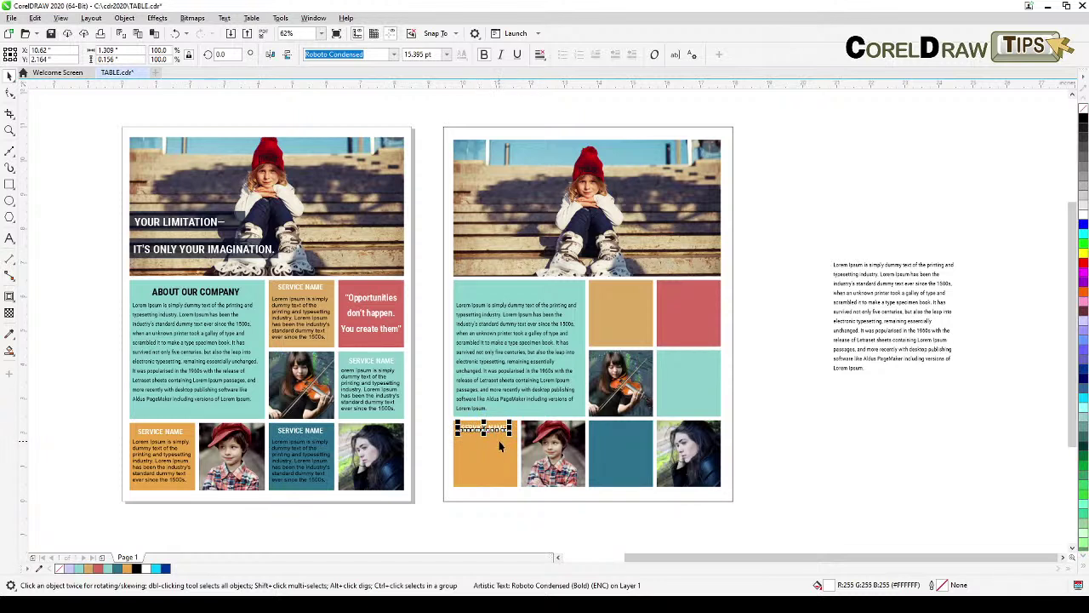
pyautogui.moveTo(498, 427); pyautogui.dragTo(502, 293)
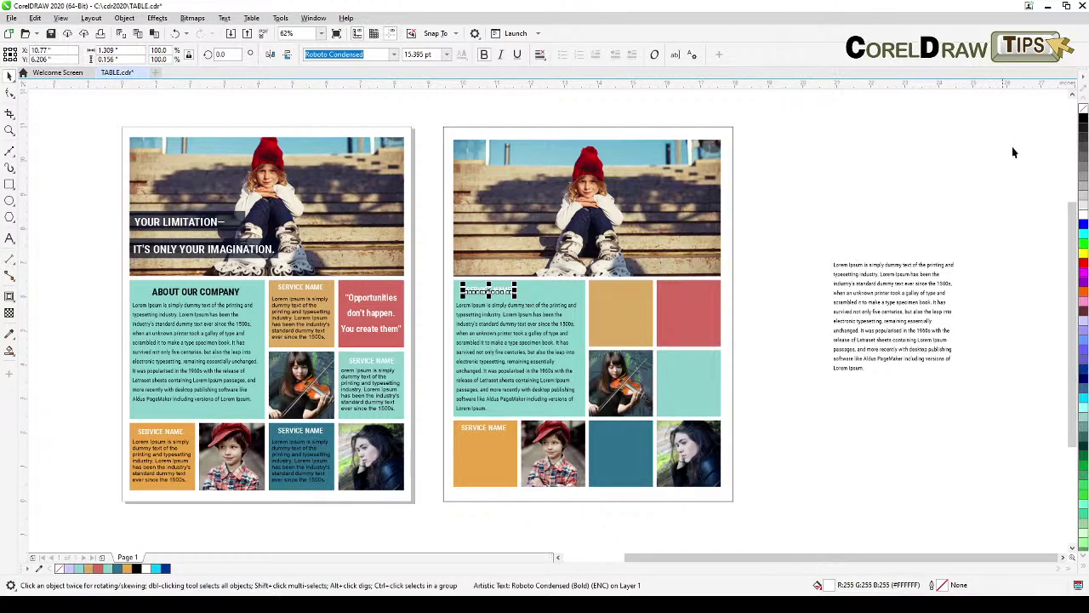
pyautogui.click(1082, 118)
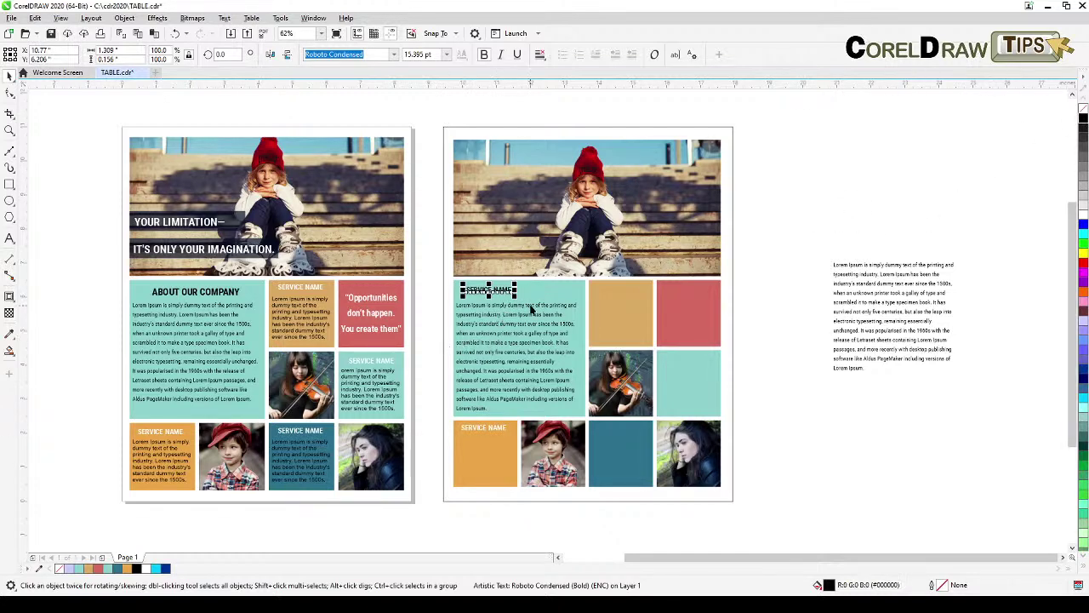
pyautogui.moveTo(521, 303); pyautogui.dragTo(544, 308)
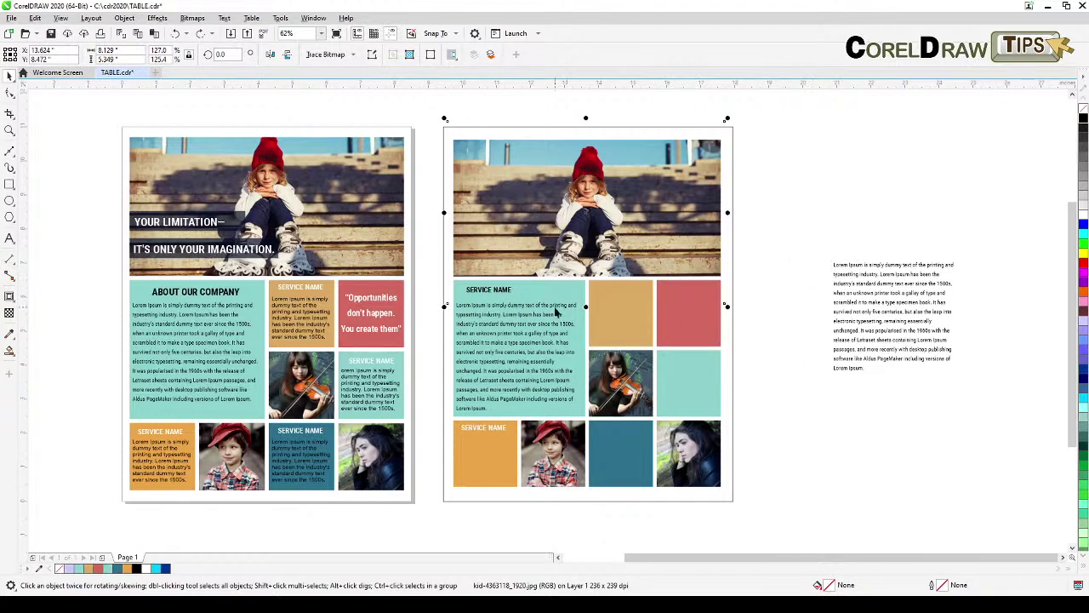
# Enlarge the black SERVICE NAME heading above the large teal cell's text to about 25 pt.
pyautogui.click(527, 311)
pyautogui.click(819, 166)
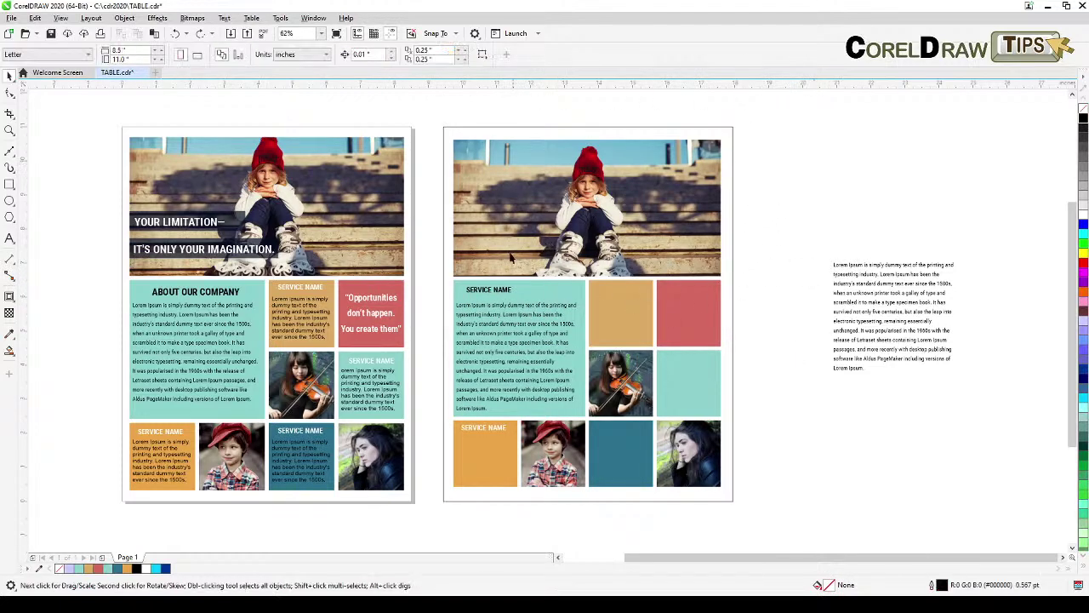
pyautogui.click(483, 294)
pyautogui.moveTo(513, 296); pyautogui.dragTo(549, 304)
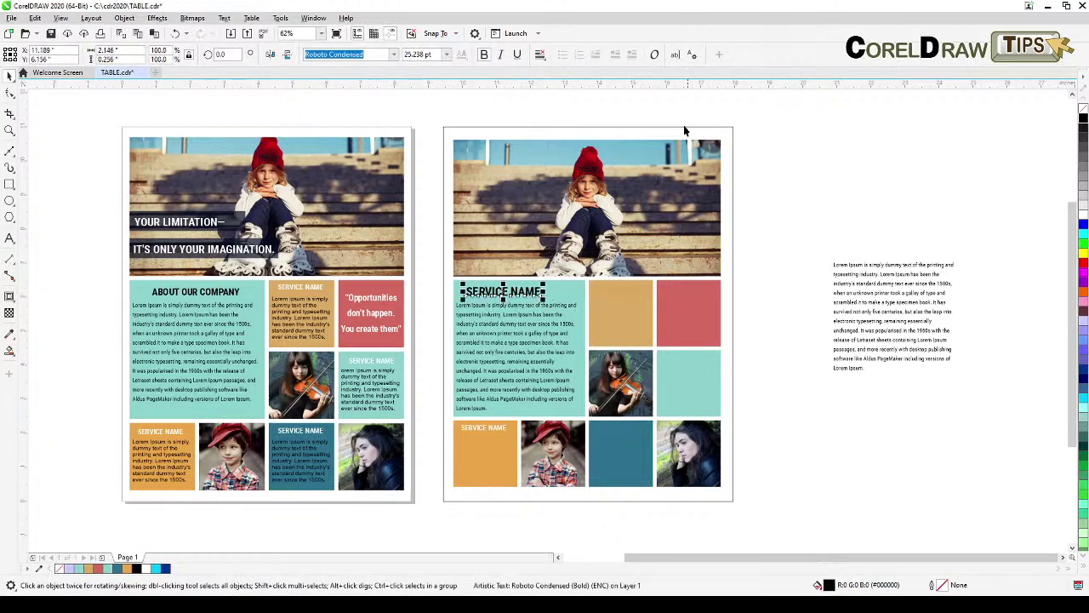
# Change the teal cell's heading text to ABOUT OUR COMPANY and center it above the Lorem Ipsum text.
pyautogui.click(673, 54)
pyautogui.hotkey('ctrl', 'a')
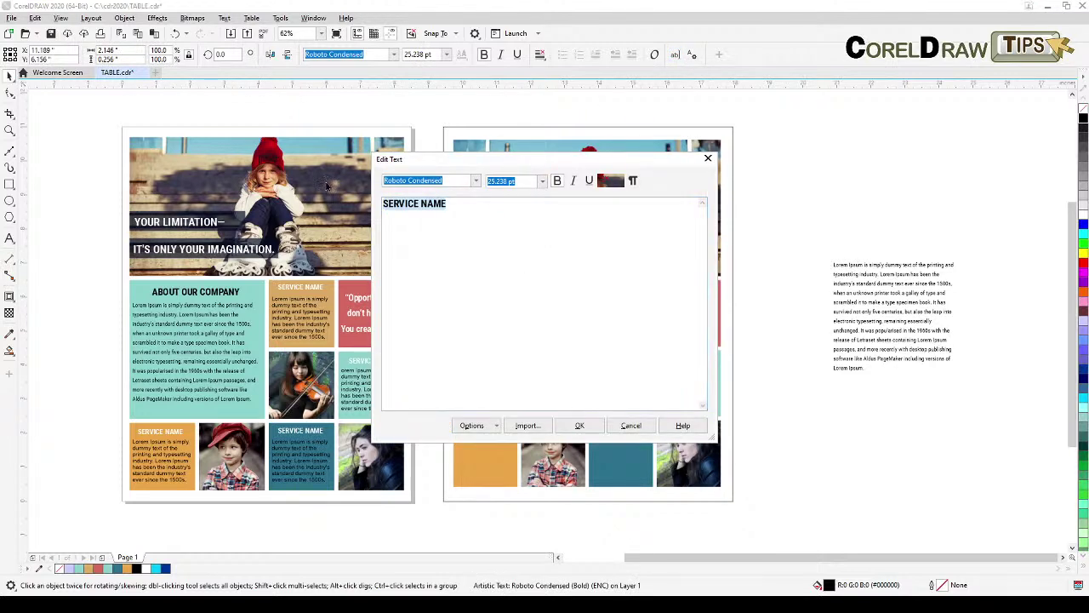
pyautogui.write('ABOUT OUR COMPANY')
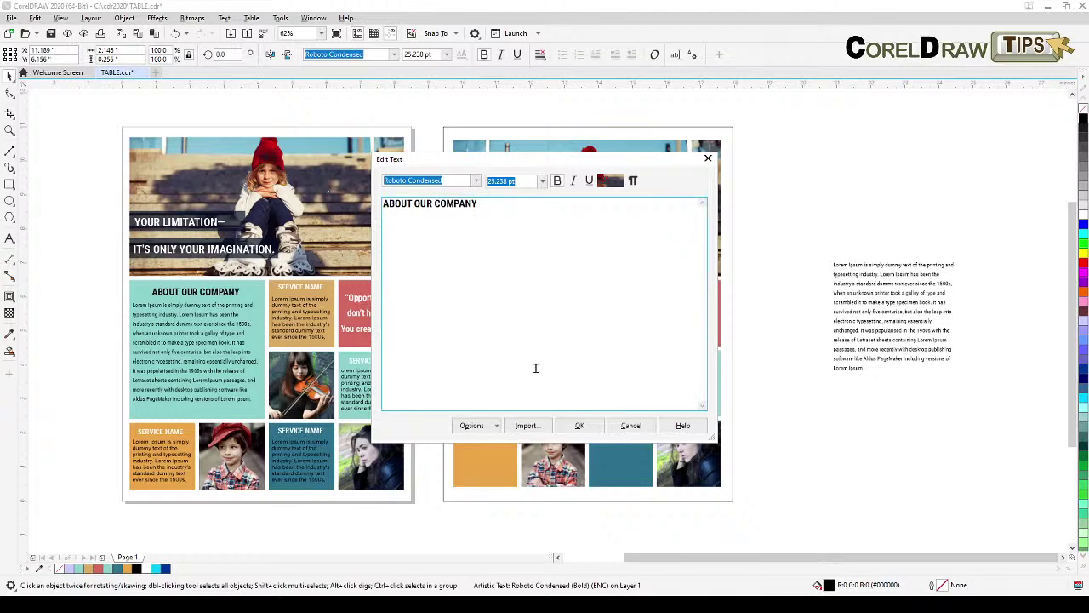
pyautogui.click(579, 425)
pyautogui.click(756, 246)
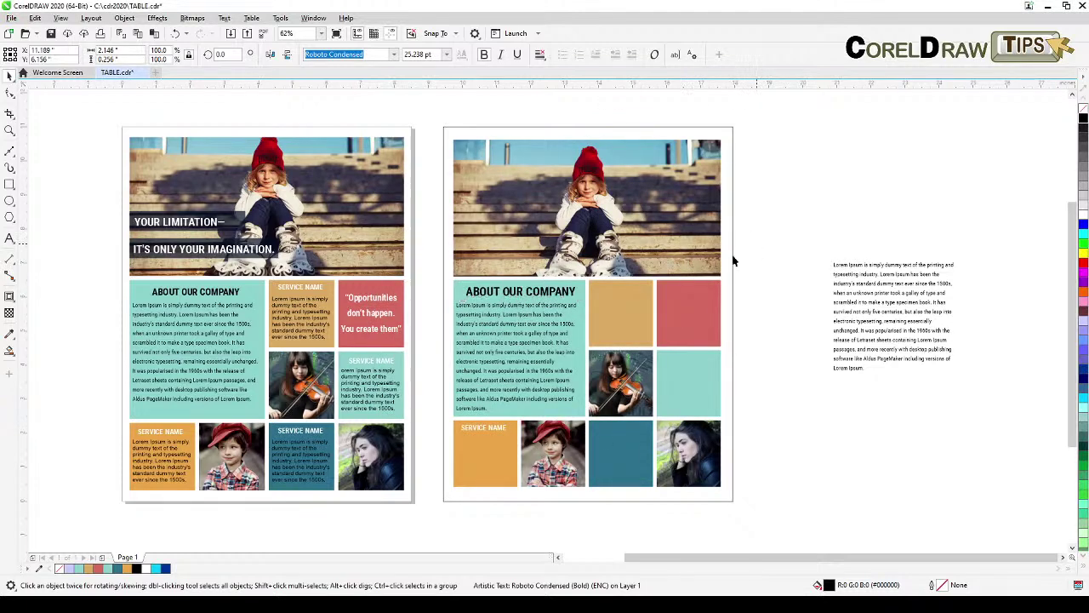
pyautogui.moveTo(564, 297); pyautogui.dragTo(561, 301)
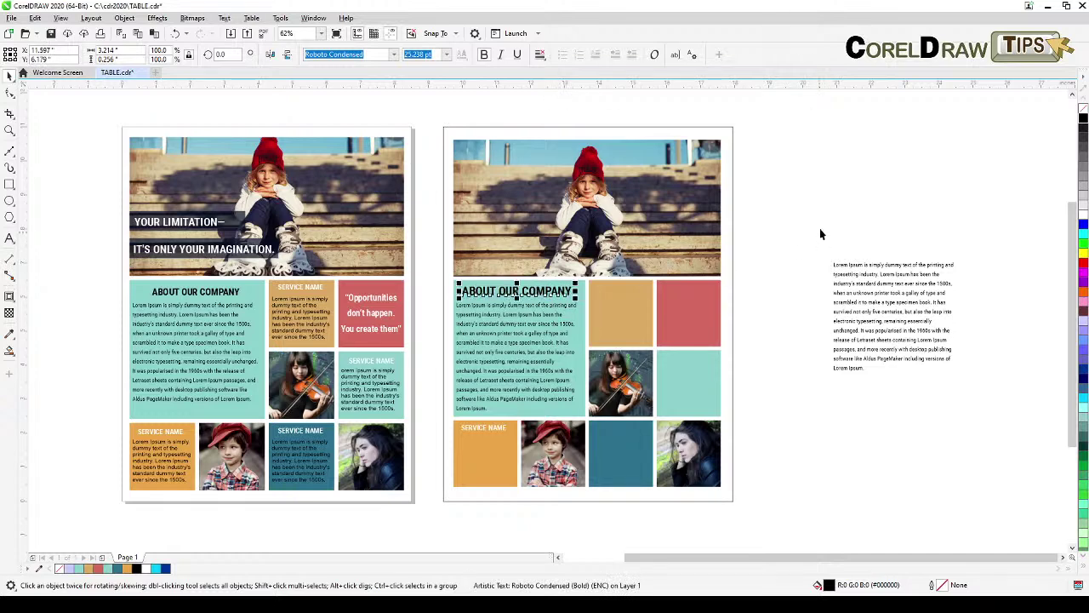
pyautogui.click(808, 285)
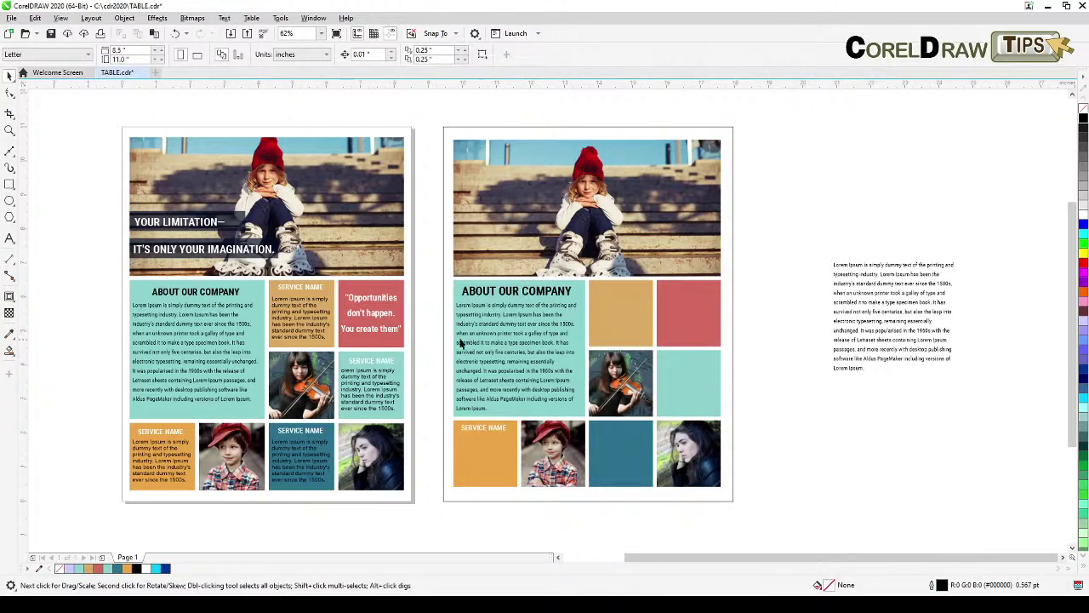
# Copy the reference flyer's white "Opportunities don't happen. You create them" quote into the new table's red cell.
pyautogui.click(391, 318)
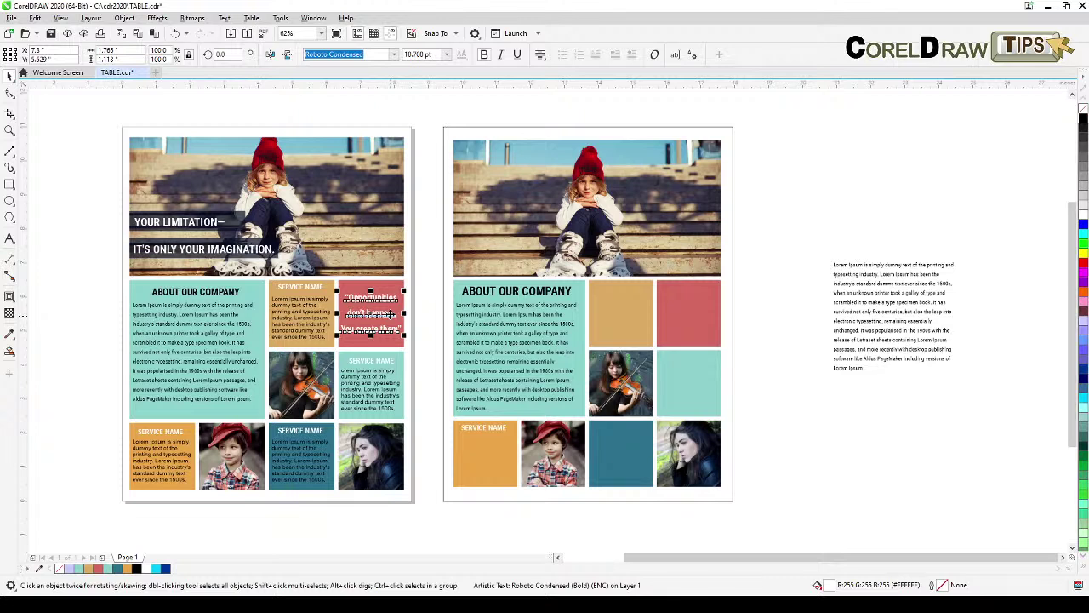
pyautogui.moveTo(391, 318); pyautogui.dragTo(712, 325)
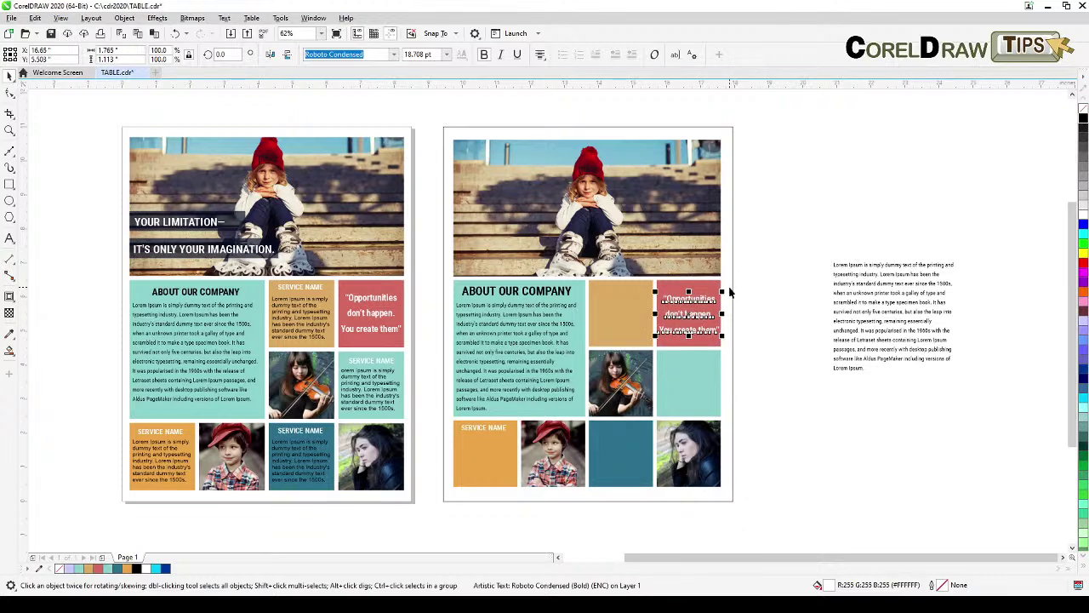
pyautogui.click(817, 219)
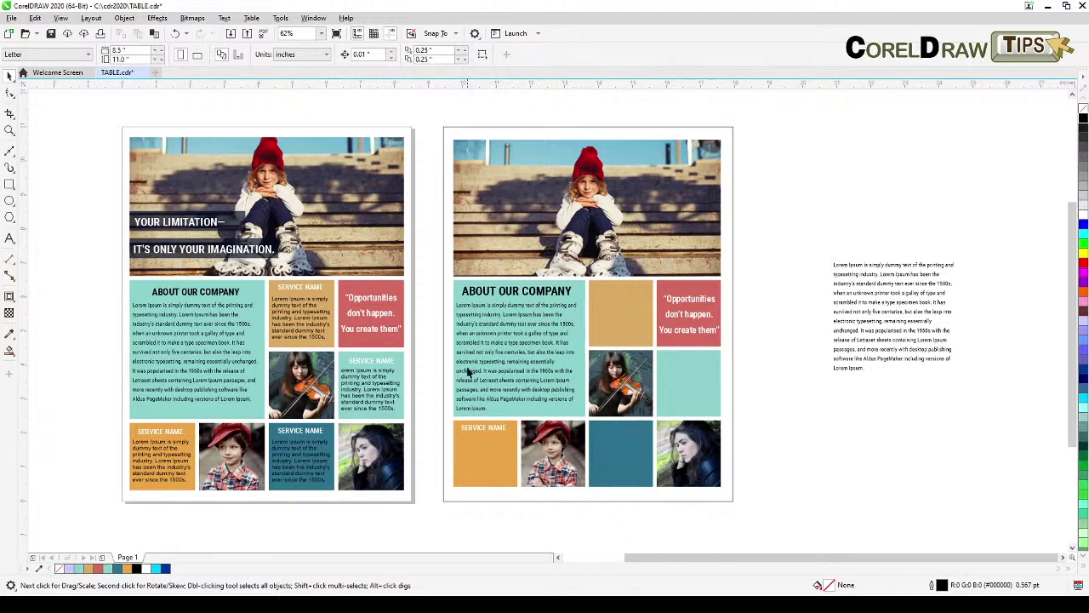
pyautogui.click(170, 470)
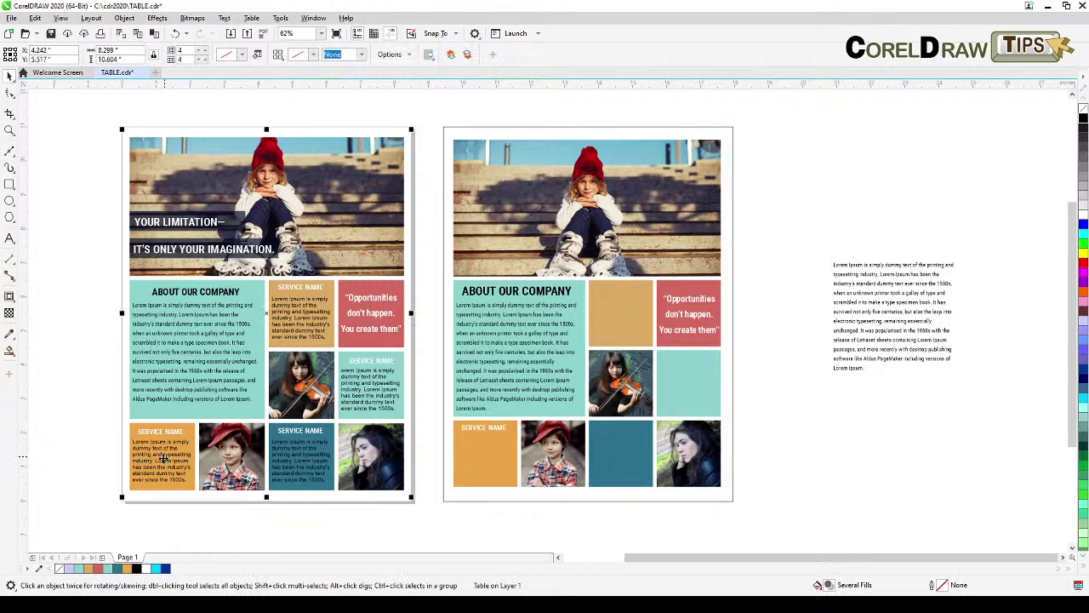
pyautogui.click(49, 437)
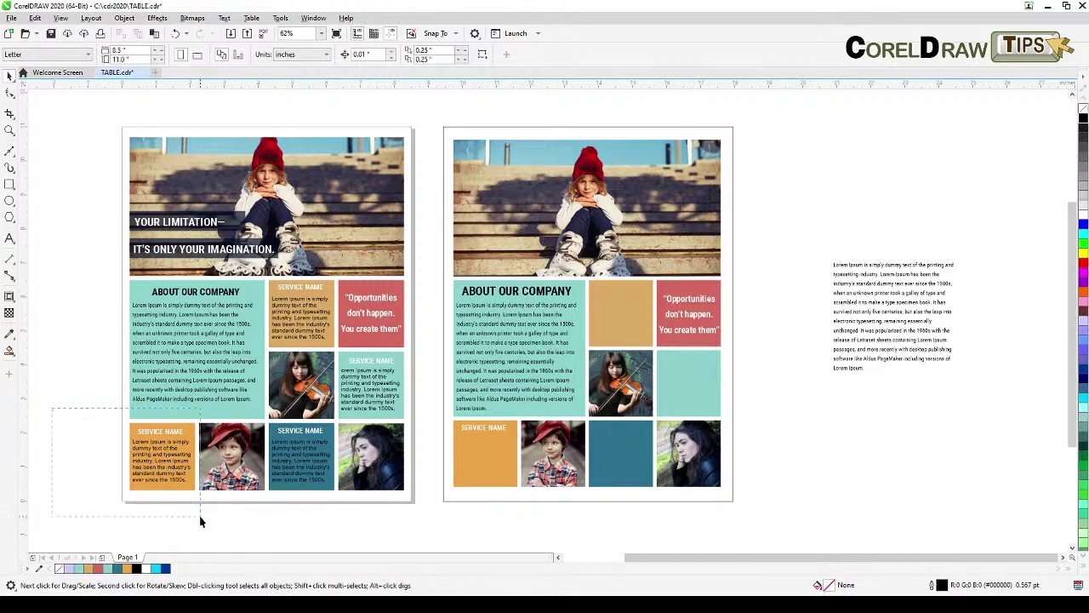
pyautogui.press('Tab')
pyautogui.press('Tab')
pyautogui.press('Escape')
pyautogui.moveTo(803, 366); pyautogui.dragTo(847, 370)
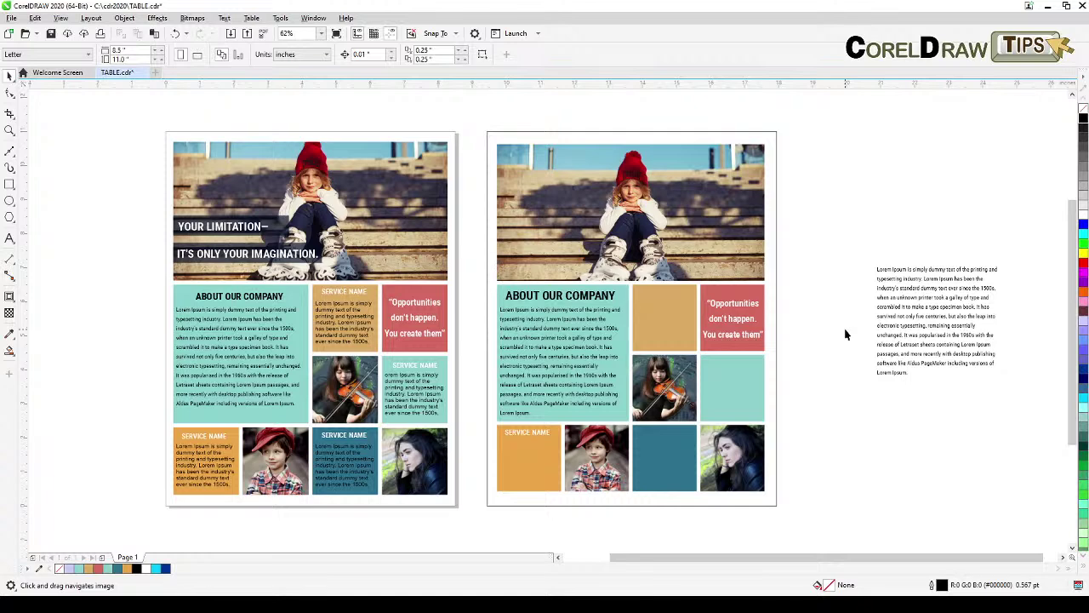
# Try deleting the dark-banded YOUR LIMITATION— IT'S ONLY YOUR IMAGINATION. headline from the reference flyer's photo, and undo the deletion.
pyautogui.moveTo(124, 200); pyautogui.dragTo(338, 281)
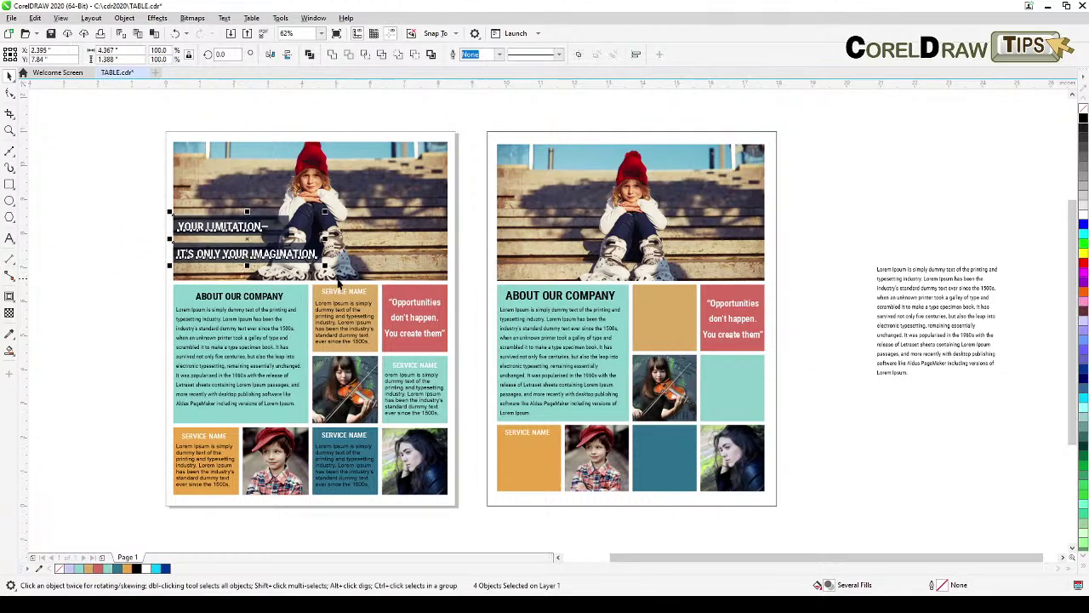
pyautogui.press('Delete')
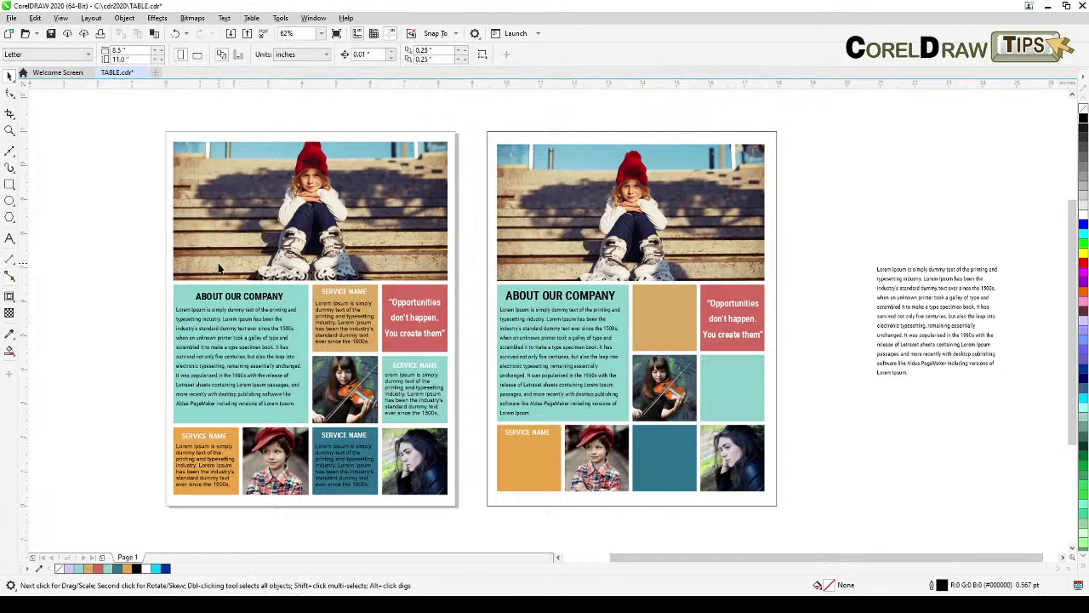
pyautogui.hotkey('ctrl', 'z')
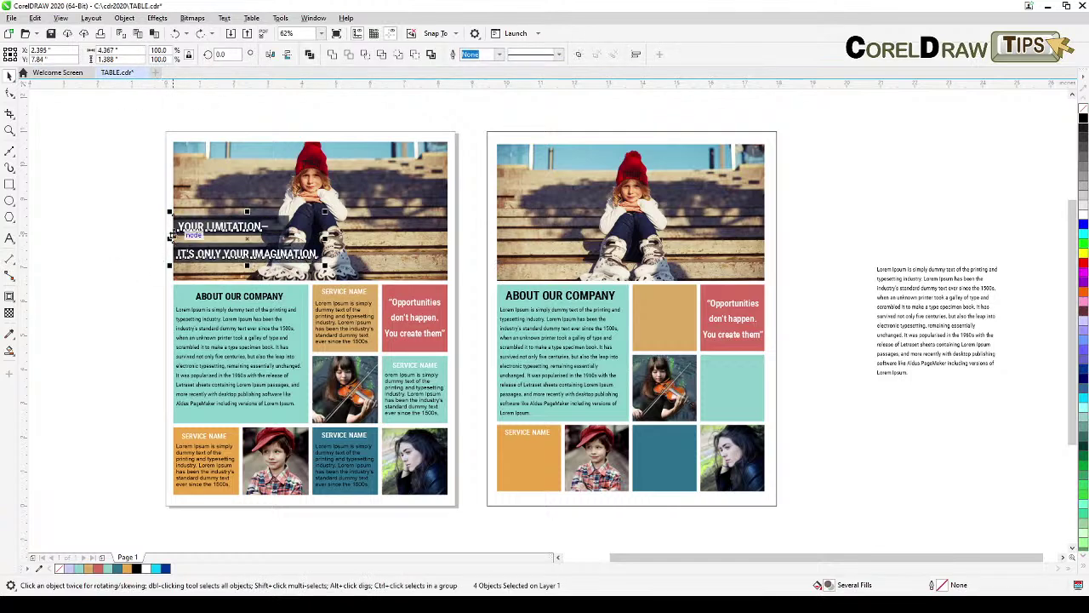